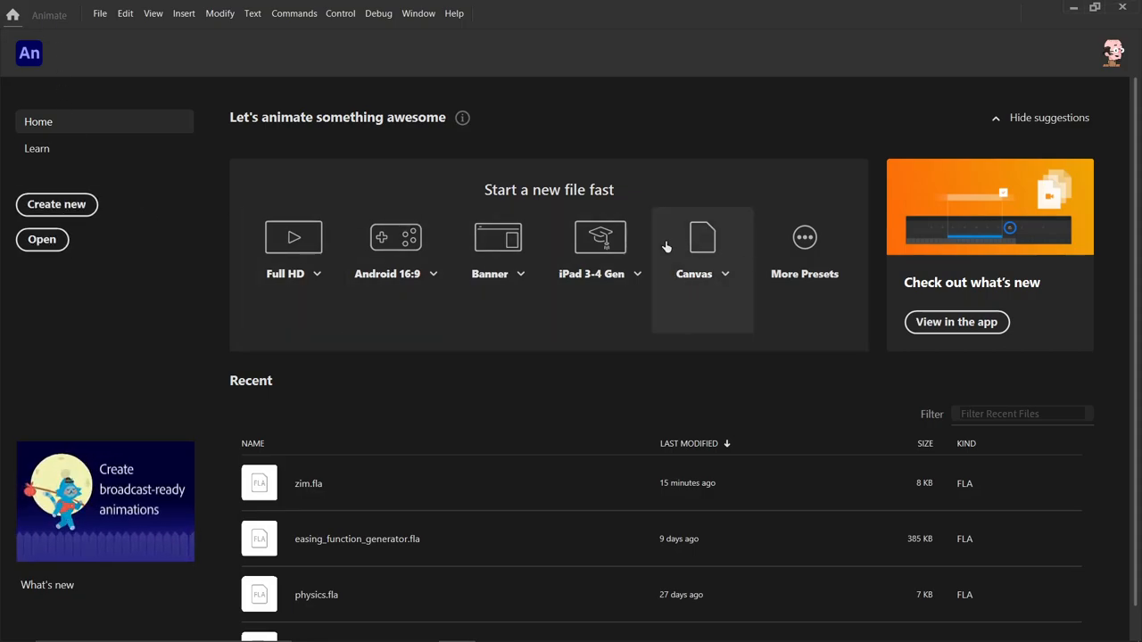
# Start creating a new document from the Home screen
pyautogui.click(56, 203)
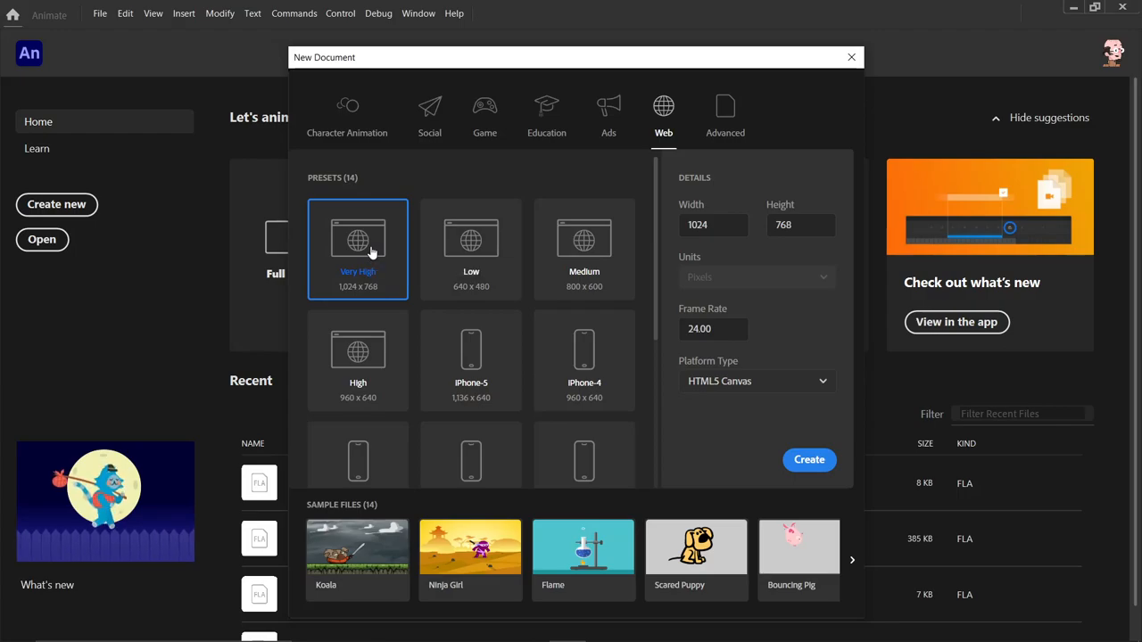
# Create the HTML5 Canvas document and set its frame rate to 60 fps
pyautogui.click(809, 459)
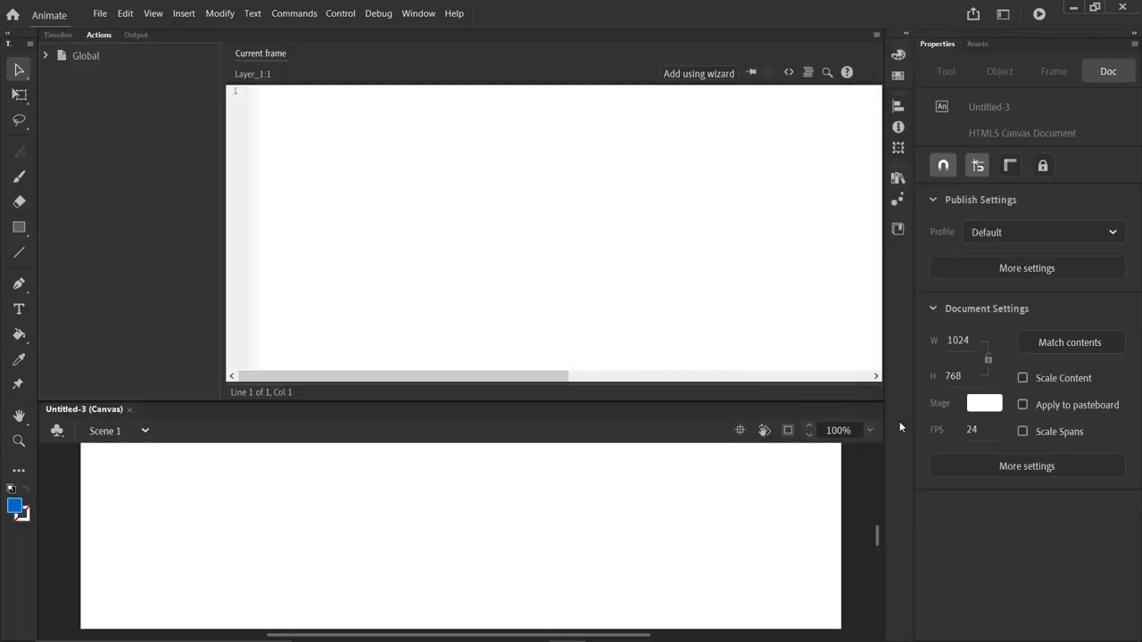
pyautogui.moveTo(979, 431); pyautogui.dragTo(946, 431)
pyautogui.doubleClick(978, 431)
pyautogui.write('60')
pyautogui.press('Return')
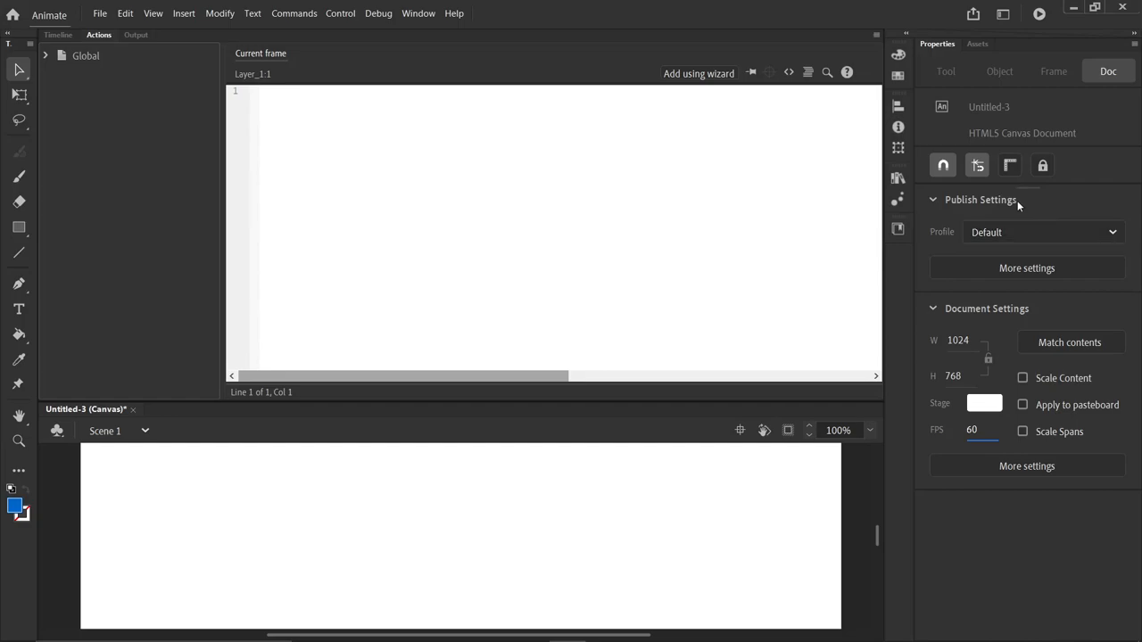
# Show the HTML/JS options in Publish Settings, then switch to the ZIM site in Chrome
pyautogui.click(1031, 271)
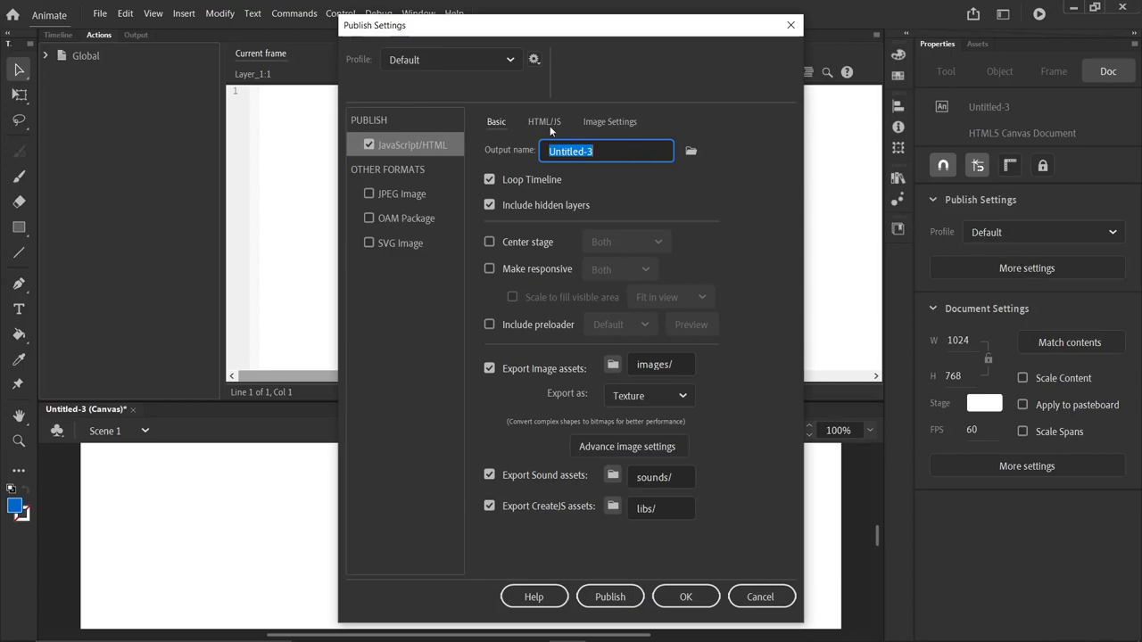
pyautogui.click(551, 124)
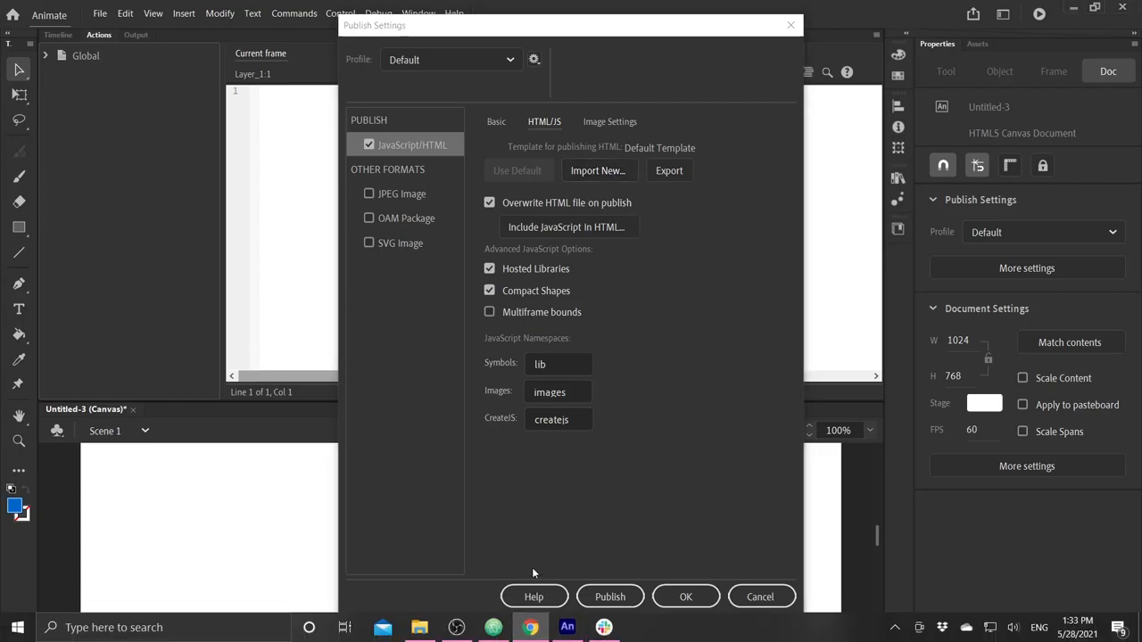
pyautogui.hotkey('alt', 'Tab')
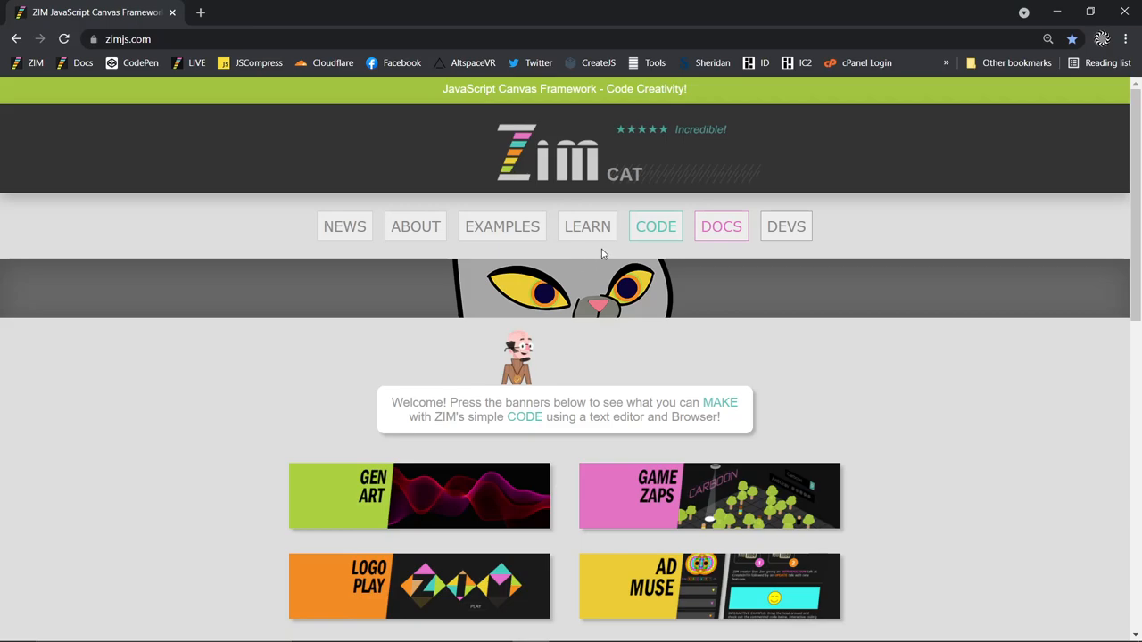
# Review the CODE page's starter code (new Frame, stage, Circle lines) and zoom out to 80%
pyautogui.click(656, 226)
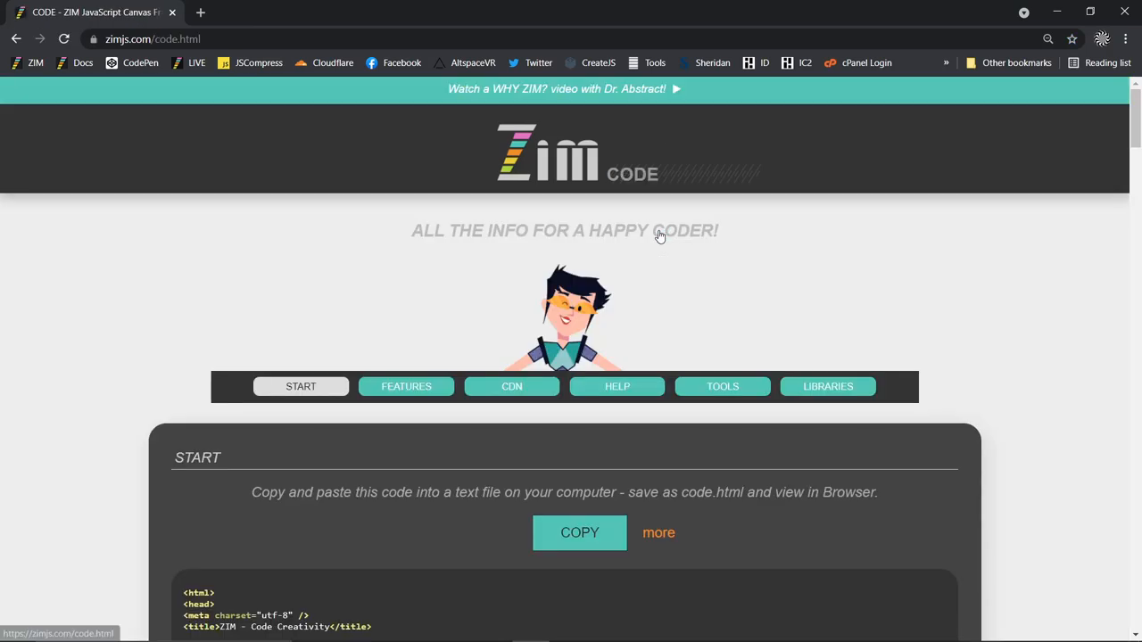
pyautogui.scroll(-3, 897, 296)
pyautogui.scroll(-1, 897, 295)
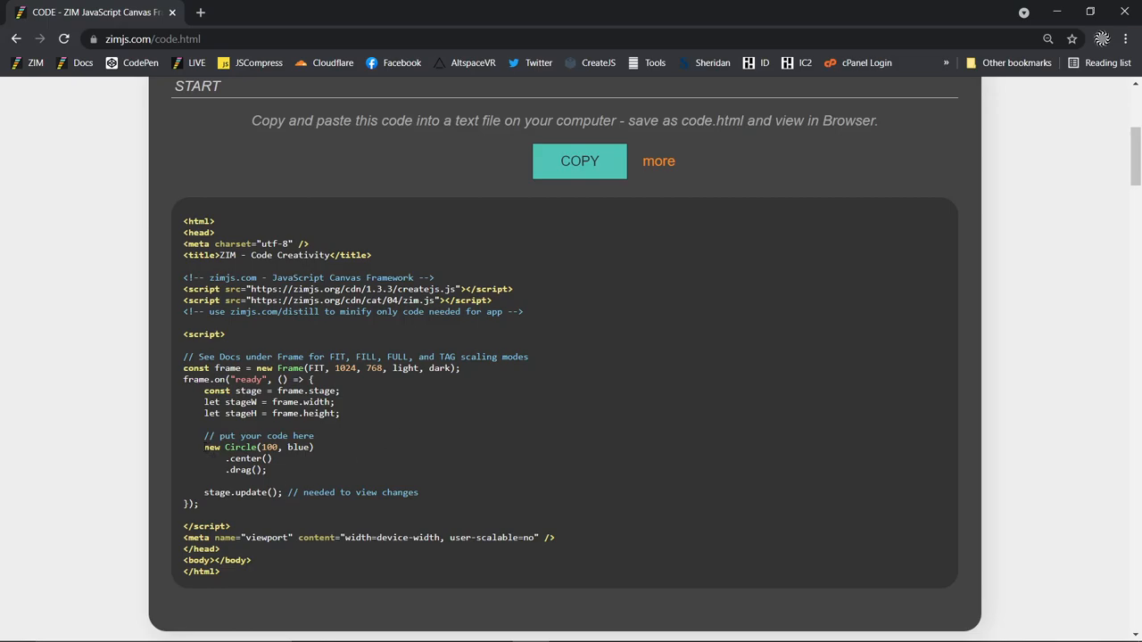
pyautogui.moveTo(204, 446); pyautogui.dragTo(266, 471)
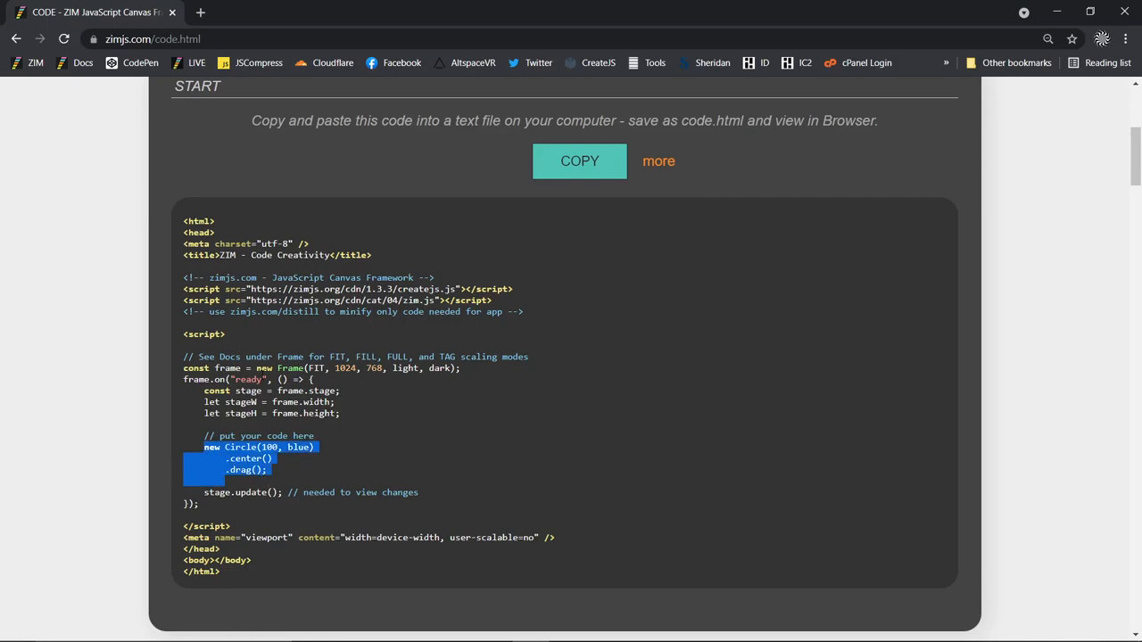
pyautogui.scroll(-1, 494, 394)
pyautogui.scroll(3, 384, 405)
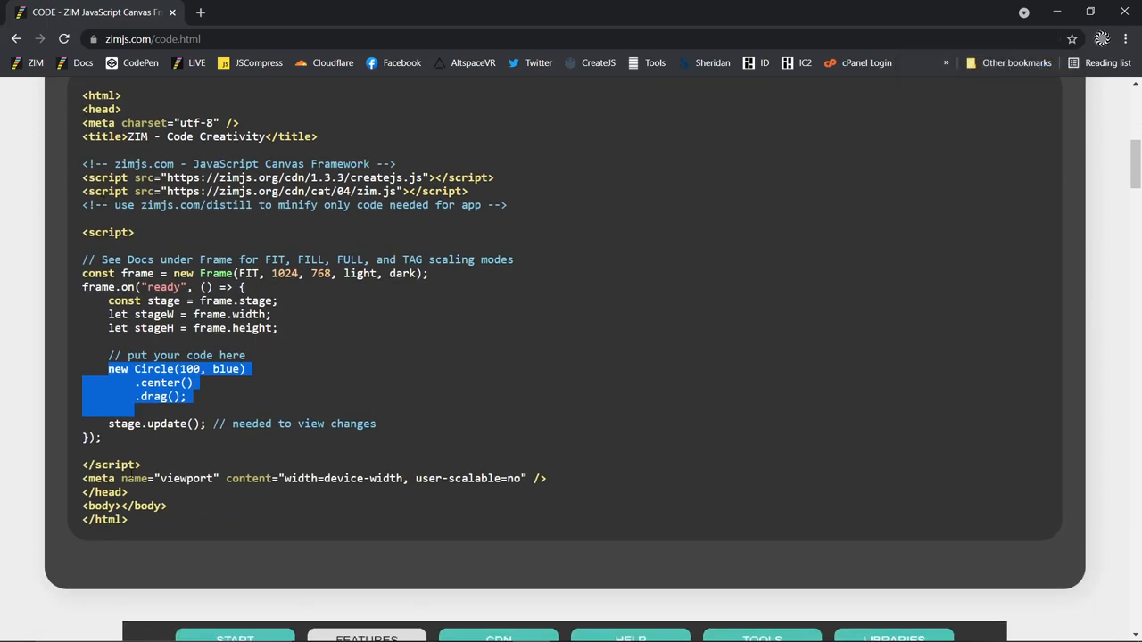
pyautogui.moveTo(173, 273); pyautogui.dragTo(233, 273)
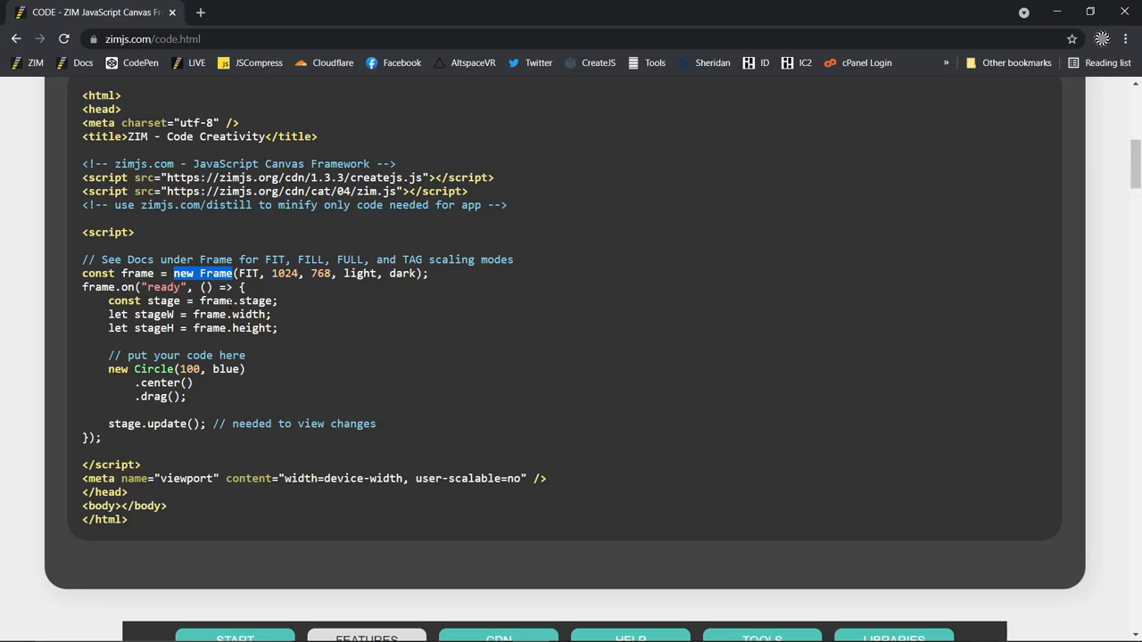
pyautogui.moveTo(147, 301); pyautogui.dragTo(180, 301)
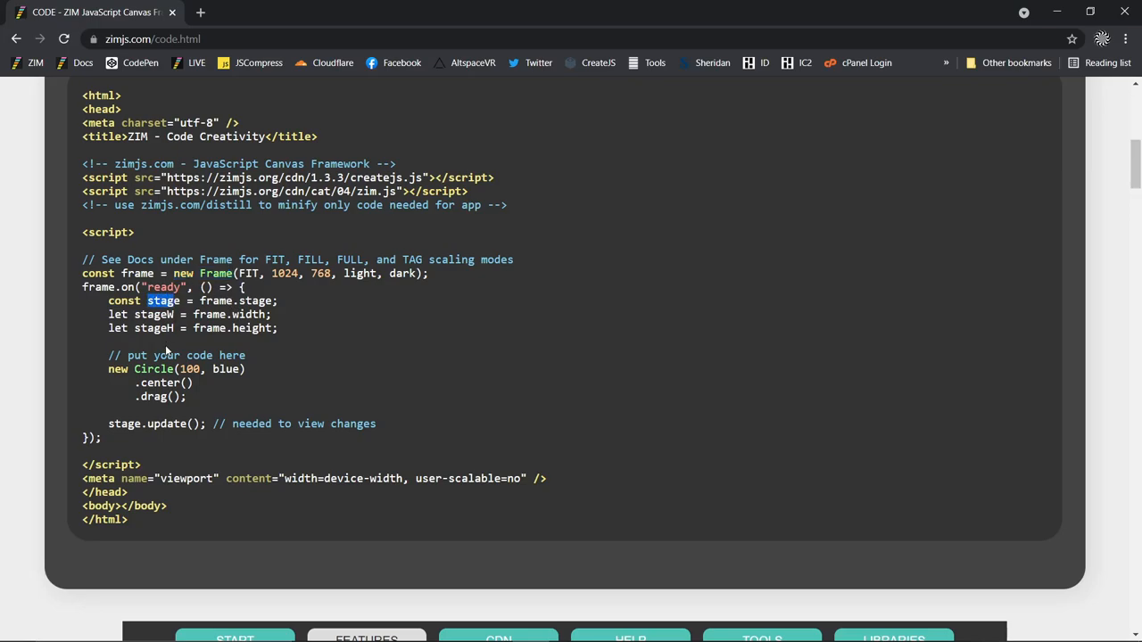
pyautogui.moveTo(108, 369); pyautogui.dragTo(207, 396)
pyautogui.moveTo(108, 368); pyautogui.dragTo(222, 401)
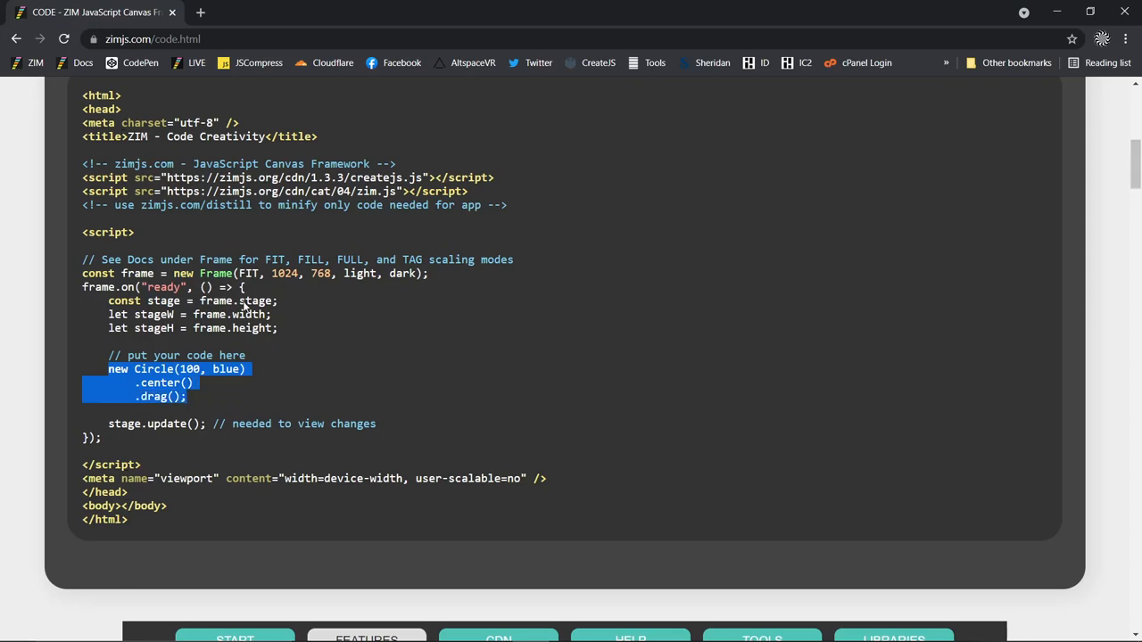
pyautogui.scroll(-5, 622, 314)
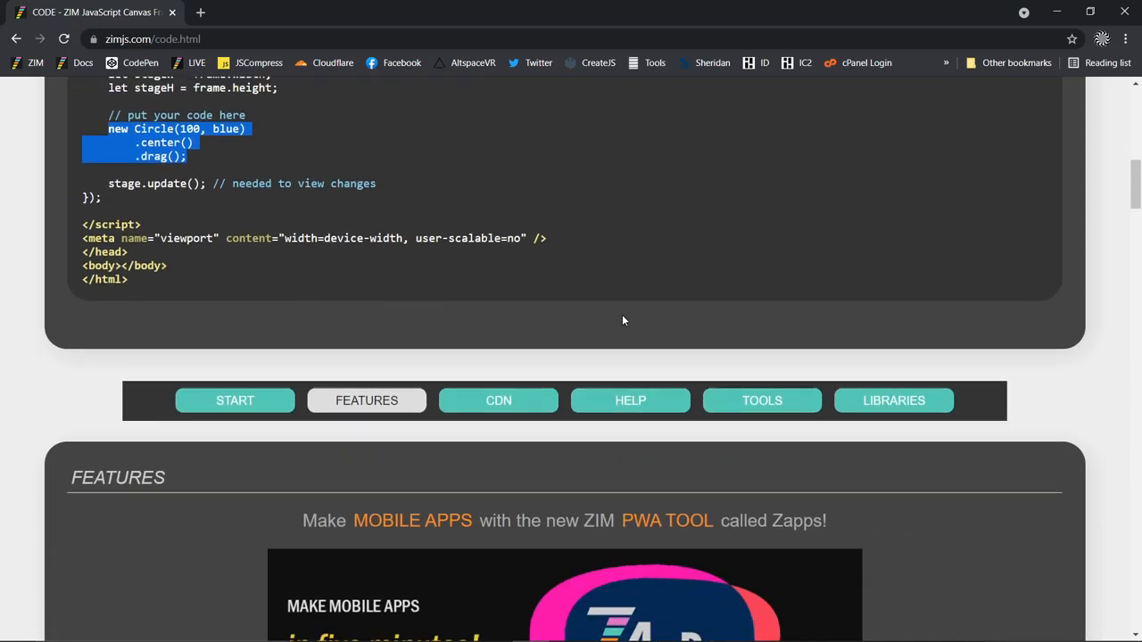
pyautogui.scroll(-2, 622, 315)
pyautogui.scroll(-4, 622, 314)
pyautogui.scroll(-3, 622, 314)
pyautogui.scroll(-3, 622, 302)
pyautogui.scroll(5, 622, 302)
pyautogui.scroll(-5, 477, 282)
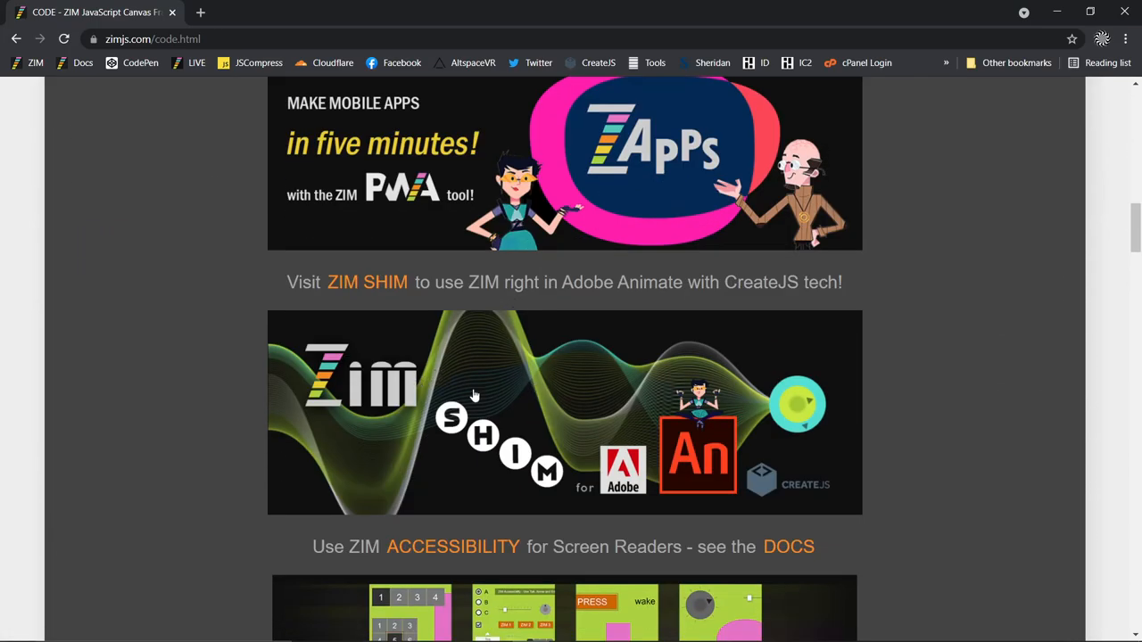
pyautogui.hotkey('ctrl', '-')
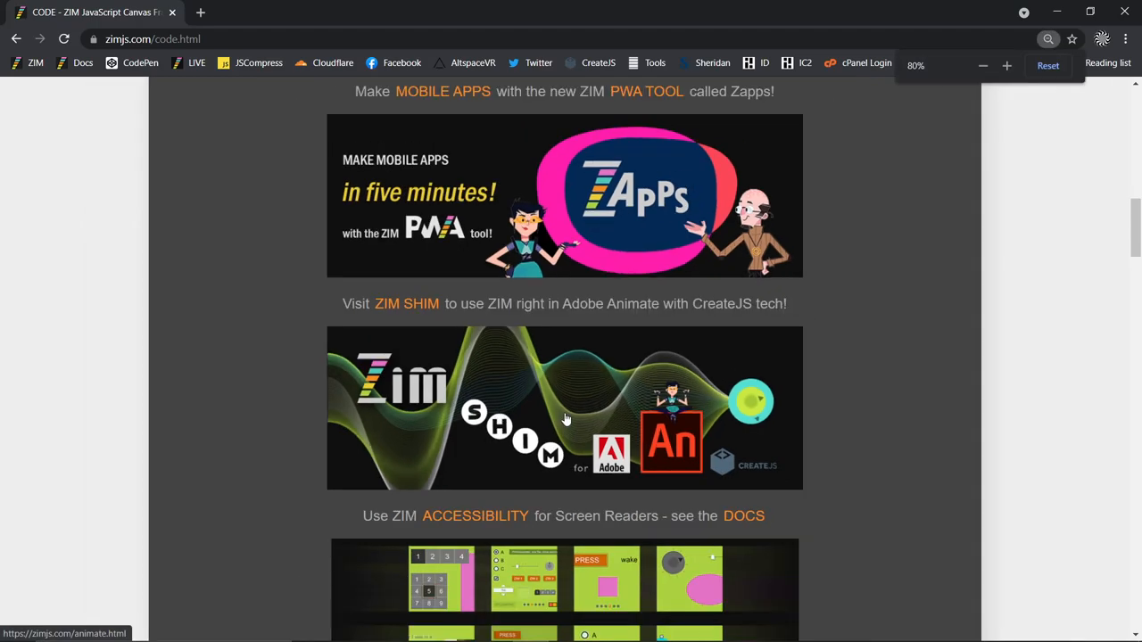
# Download the ZIM SHIM template ZIP from its page and switch to Atom
pyautogui.click(562, 400)
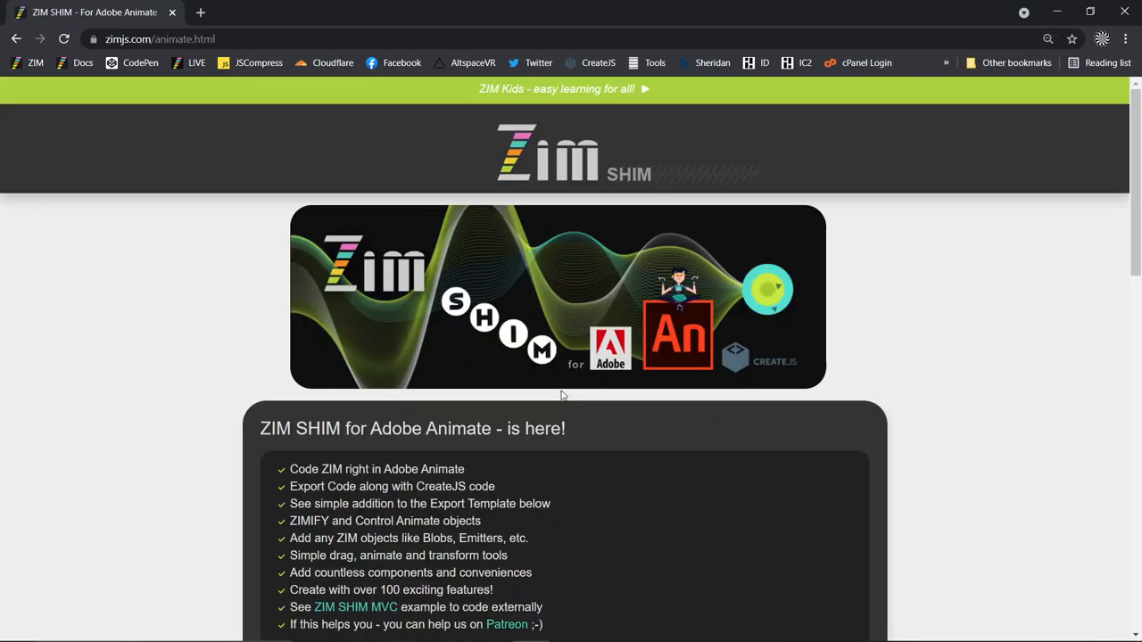
pyautogui.scroll(-3, 614, 385)
pyautogui.scroll(-2, 614, 385)
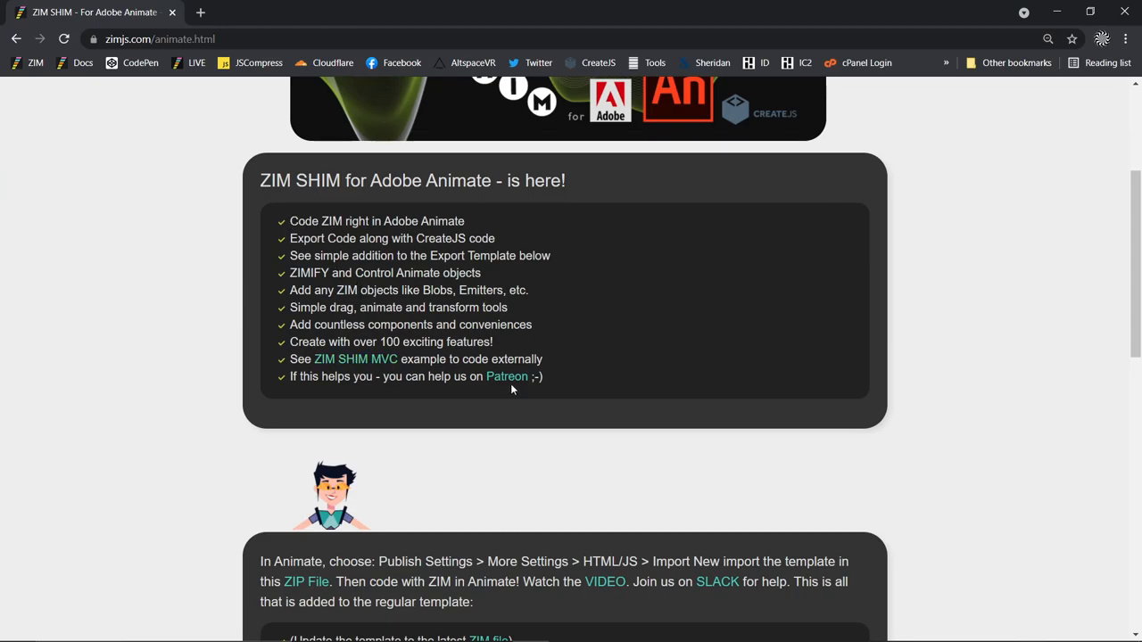
pyautogui.scroll(-3, 514, 389)
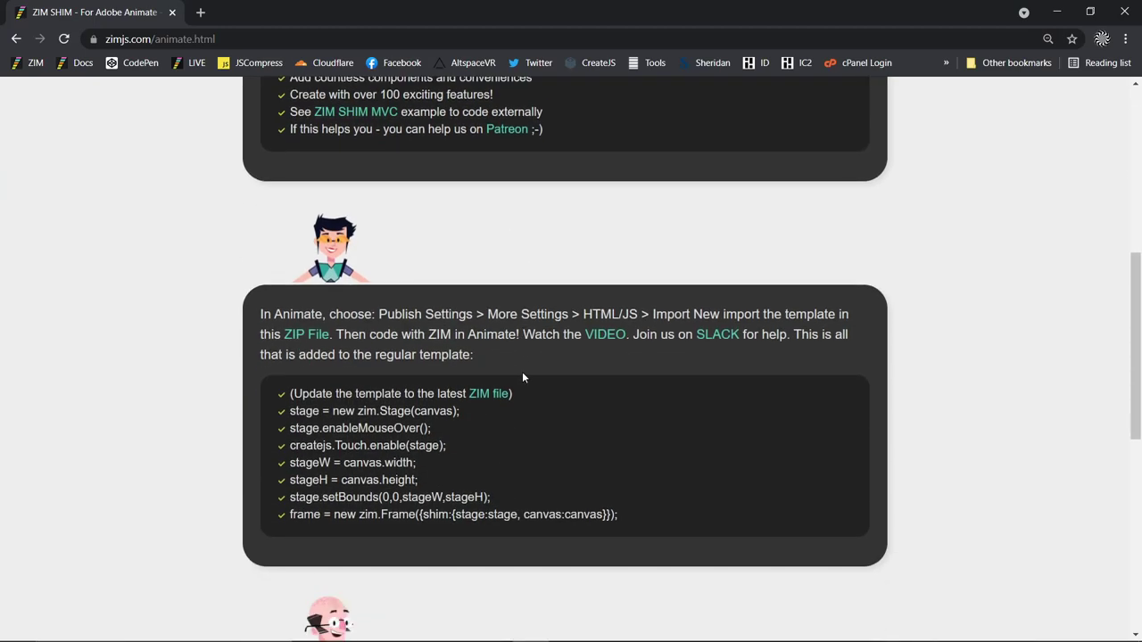
pyautogui.click(311, 337)
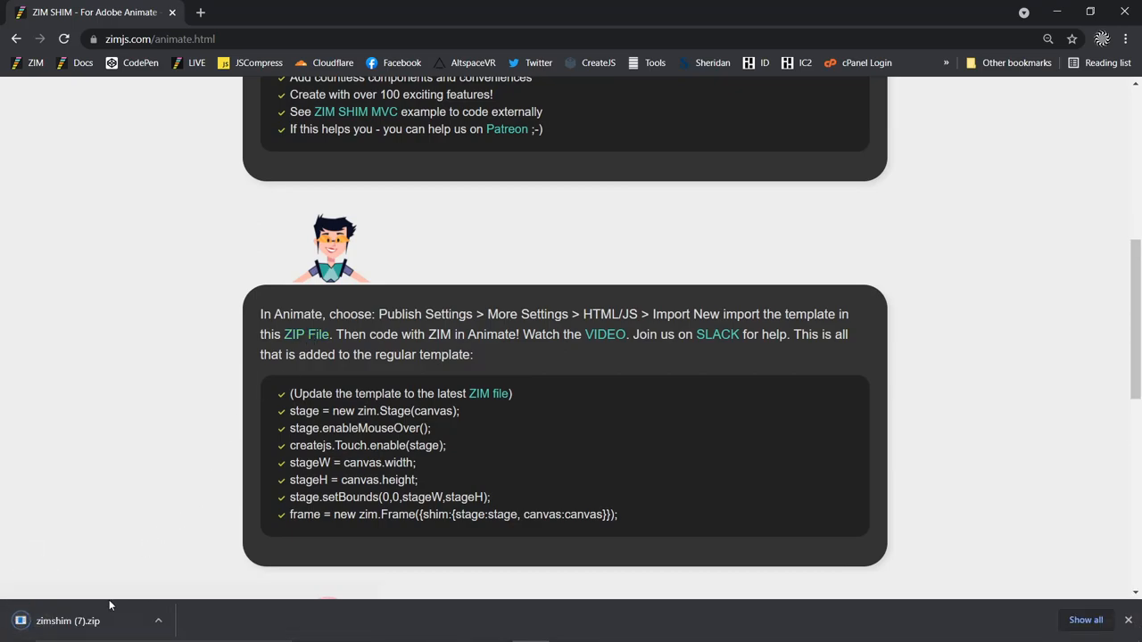
pyautogui.scroll(-2, 650, 393)
pyautogui.scroll(-3, 714, 353)
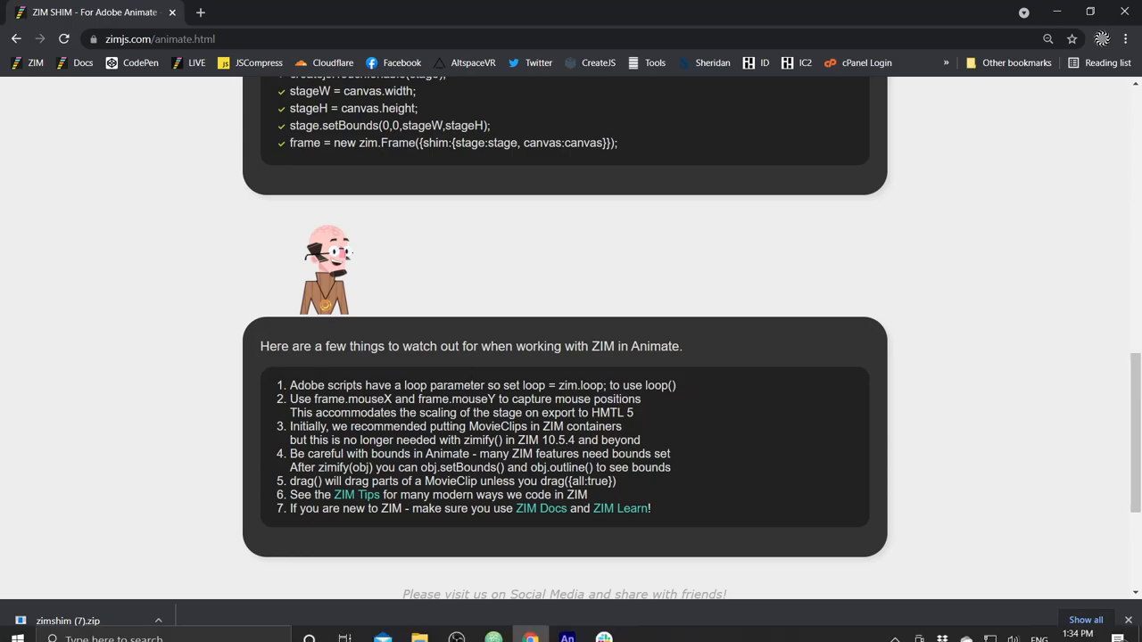
pyautogui.click(494, 627)
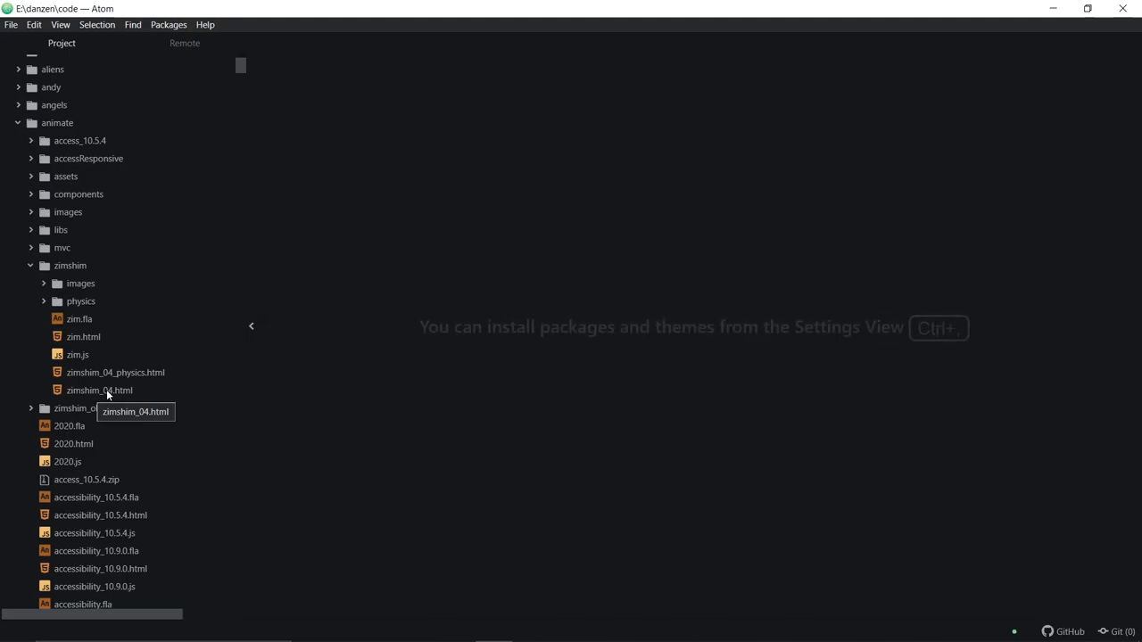
# Open zimshim_04.html from the animate > zimshim folder in Atom
pyautogui.click(112, 391)
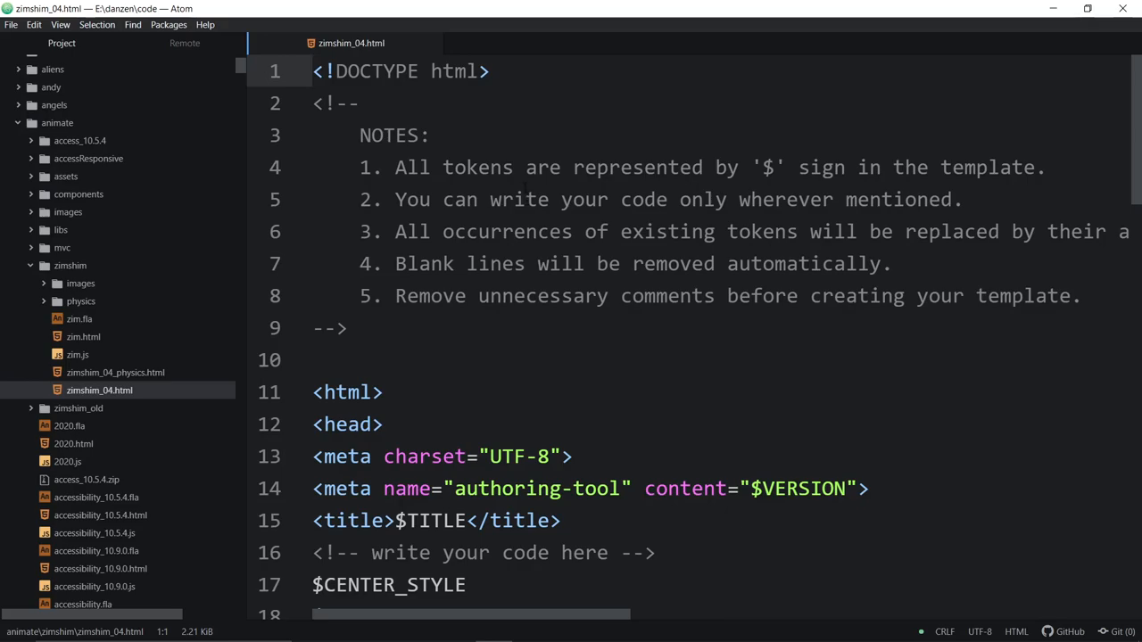
pyautogui.scroll(-5, 525, 187)
pyautogui.scroll(-2, 524, 188)
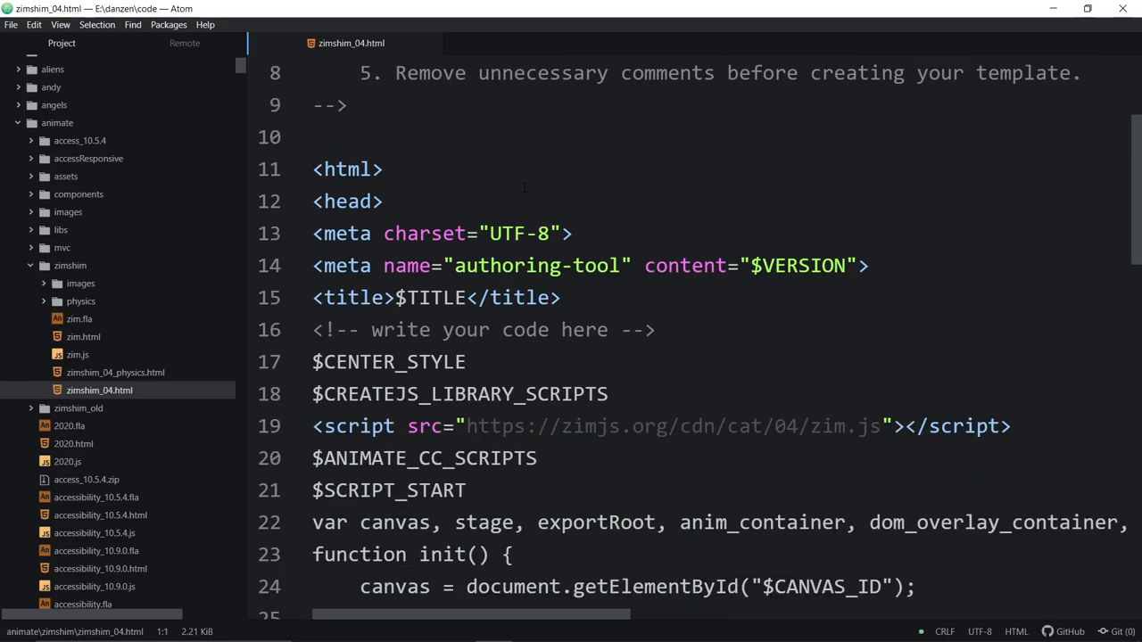
pyautogui.scroll(-3, 504, 169)
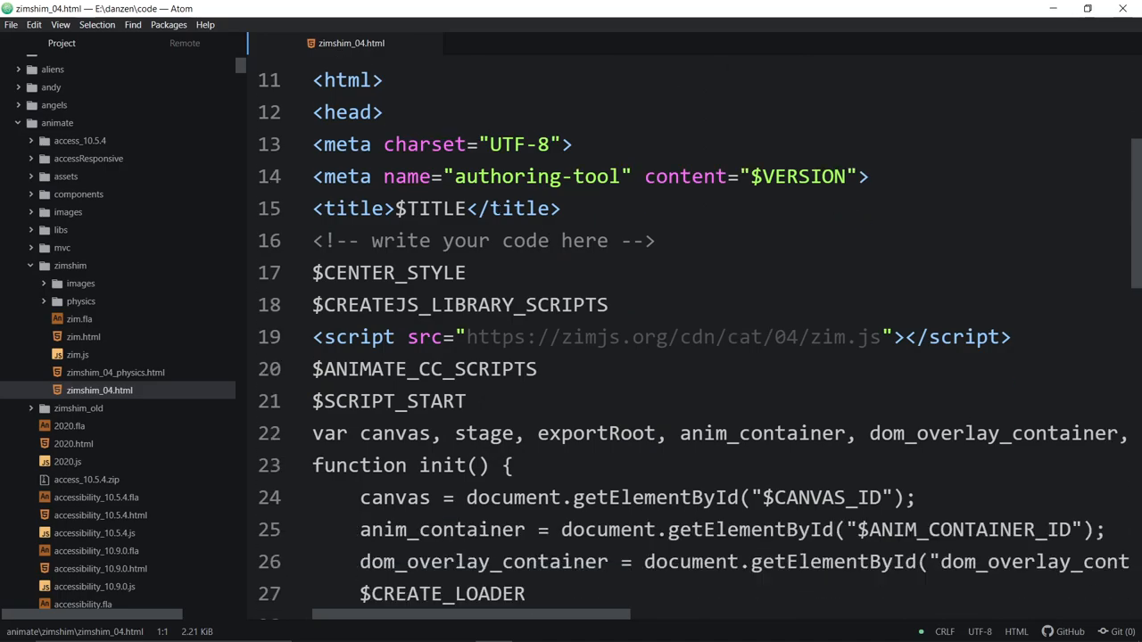
pyautogui.scroll(-2, 504, 169)
pyautogui.moveTo(313, 248); pyautogui.dragTo(834, 248)
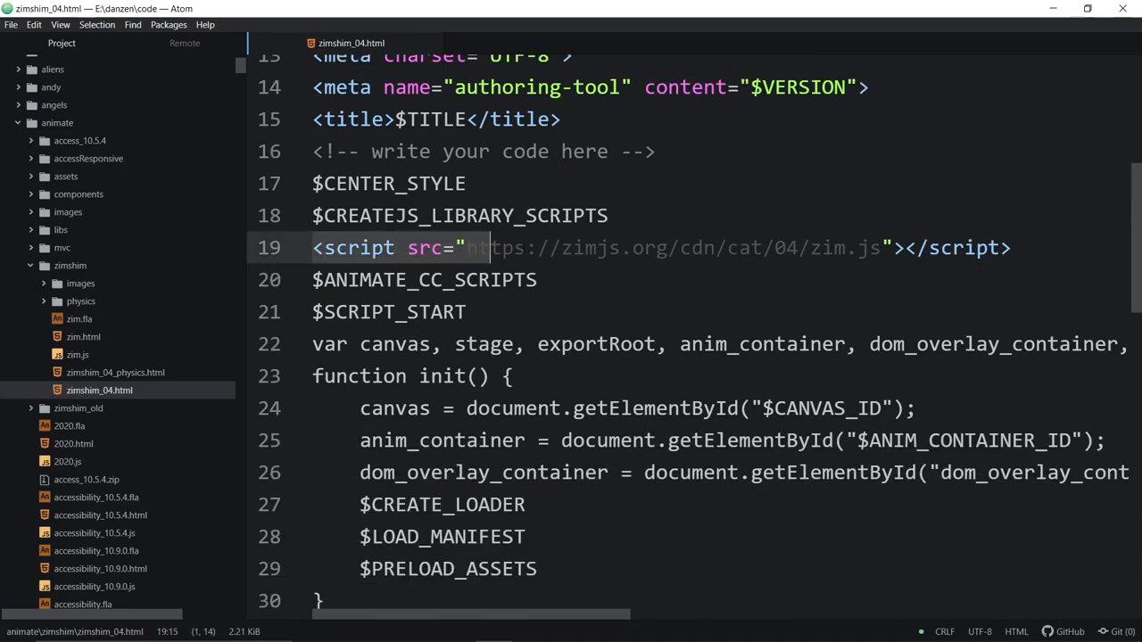
pyautogui.click(835, 248)
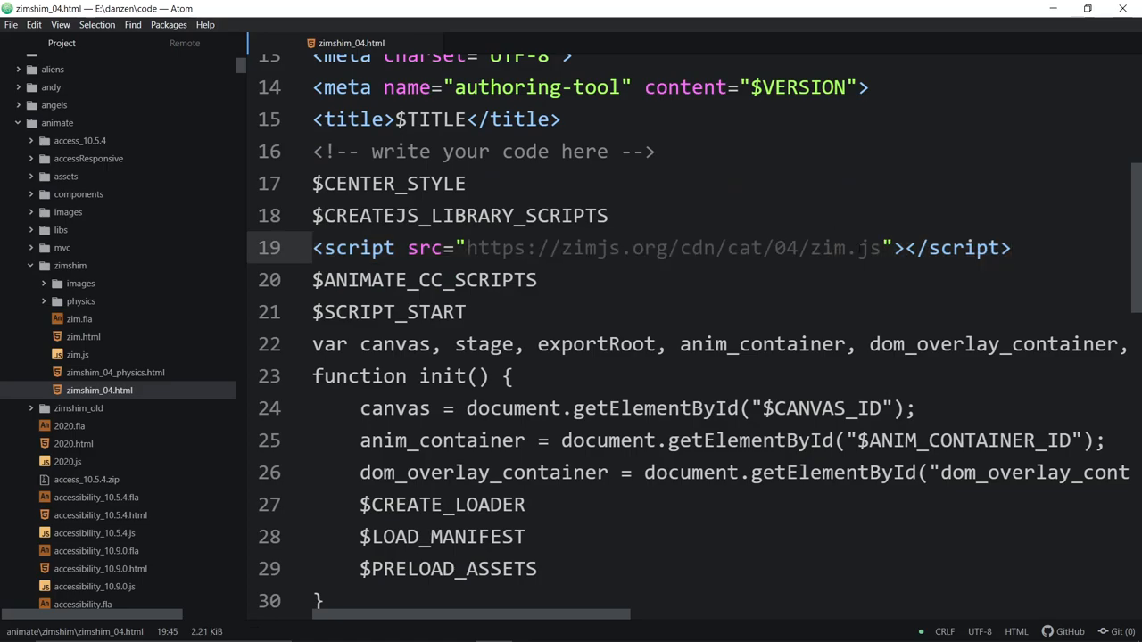
pyautogui.moveTo(881, 249); pyautogui.dragTo(466, 248)
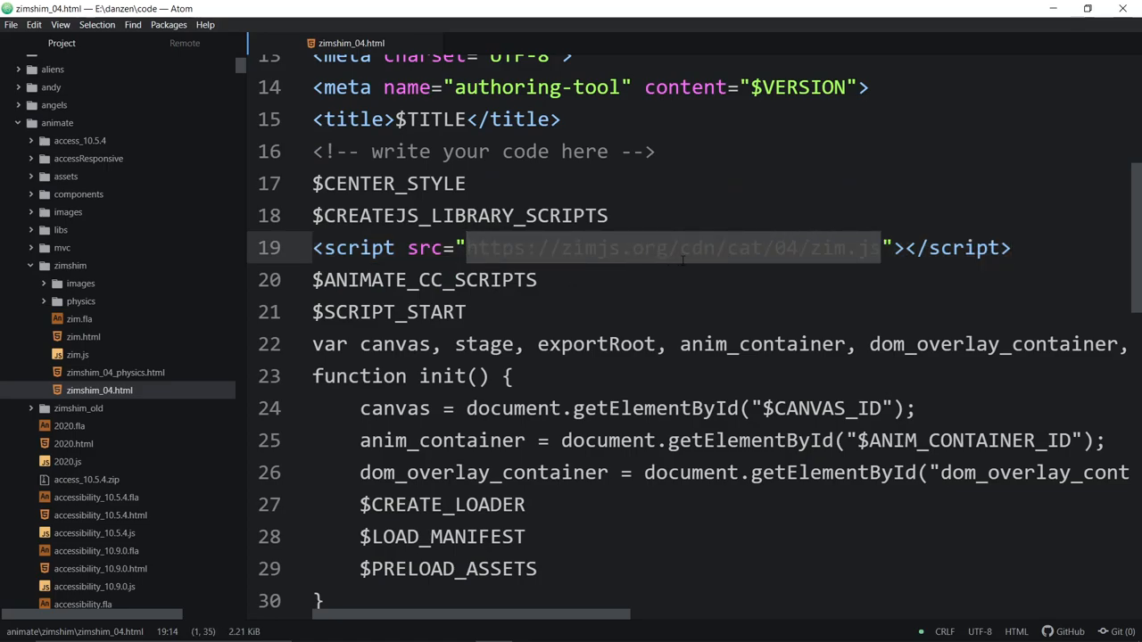
pyautogui.click(823, 248)
pyautogui.hotkey('shift', 'Right')
pyautogui.hotkey('shift', 'Right')
pyautogui.hotkey('shift', 'Right')
pyautogui.press('Left')
pyautogui.press('Left')
pyautogui.hotkey('shift', 'Left')
pyautogui.hotkey('shift', 'Left')
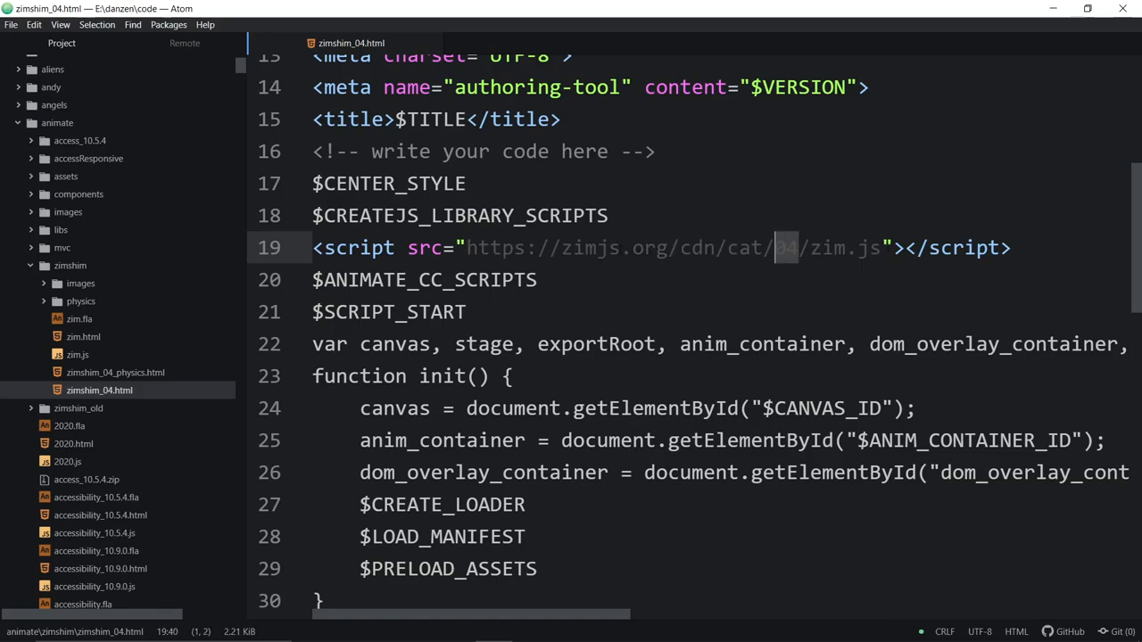
pyautogui.moveTo(621, 248); pyautogui.dragTo(716, 248)
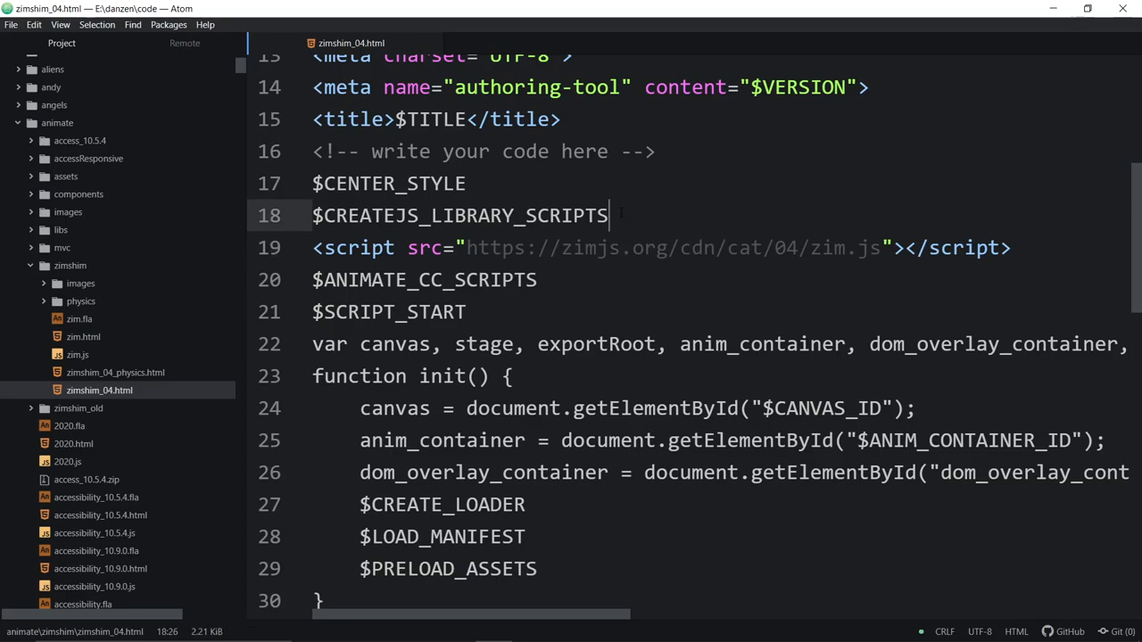
pyautogui.moveTo(608, 215); pyautogui.dragTo(298, 214)
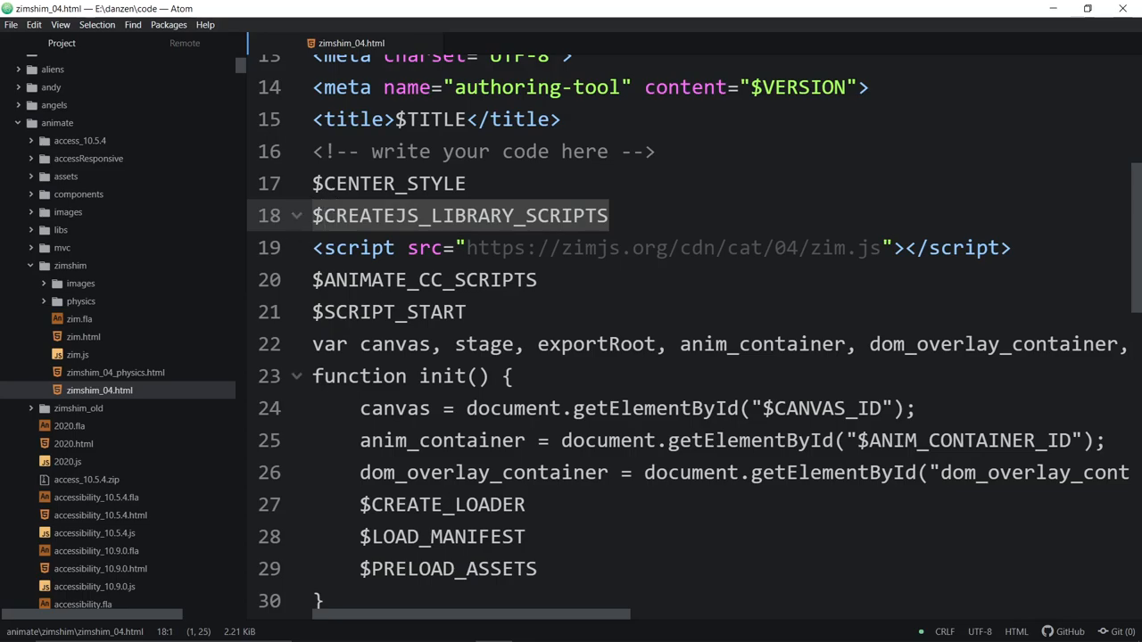
pyautogui.moveTo(312, 247); pyautogui.dragTo(1014, 247)
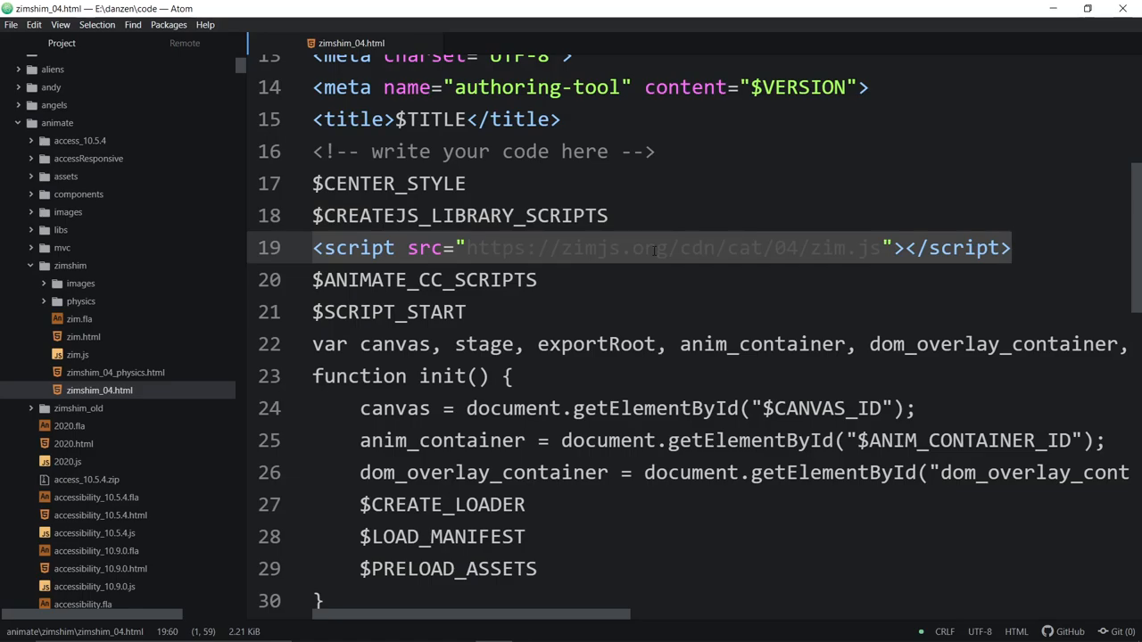
pyautogui.scroll(-3, 624, 313)
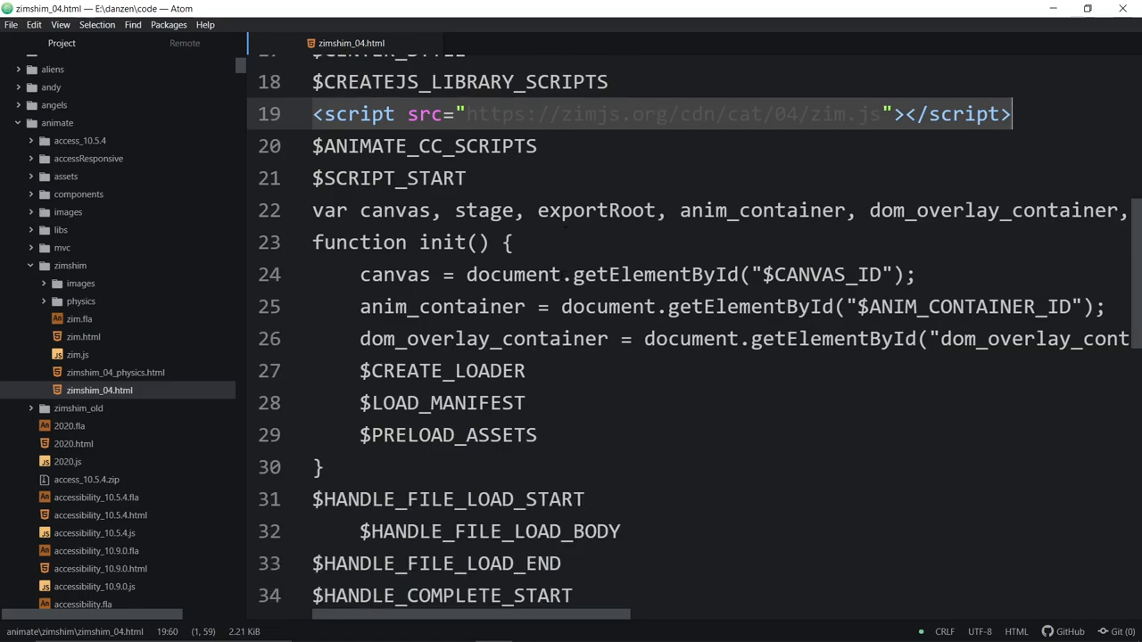
pyautogui.scroll(-5, 625, 312)
pyautogui.scroll(-5, 625, 313)
pyautogui.scroll(-4, 625, 312)
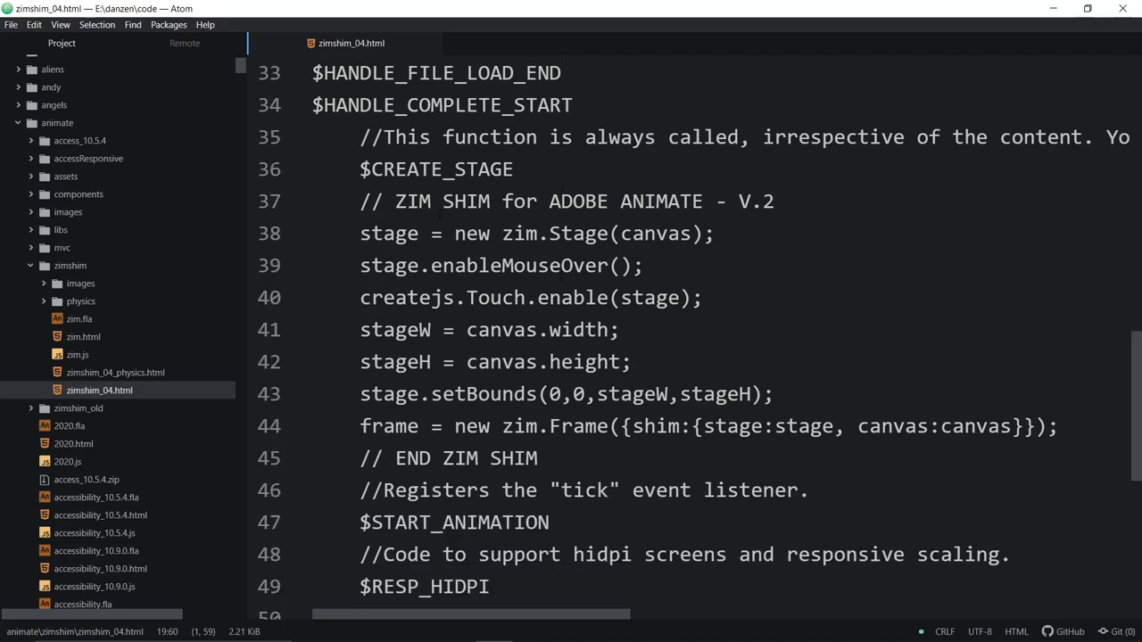
pyautogui.moveTo(360, 201); pyautogui.dragTo(778, 201)
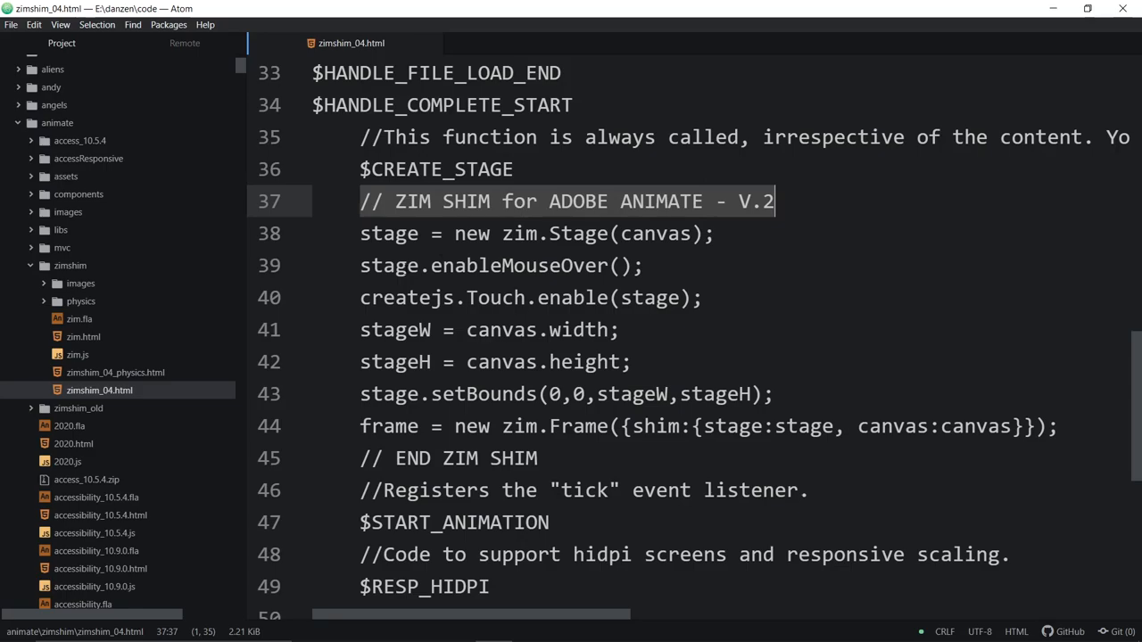
pyautogui.moveTo(360, 233); pyautogui.dragTo(600, 426)
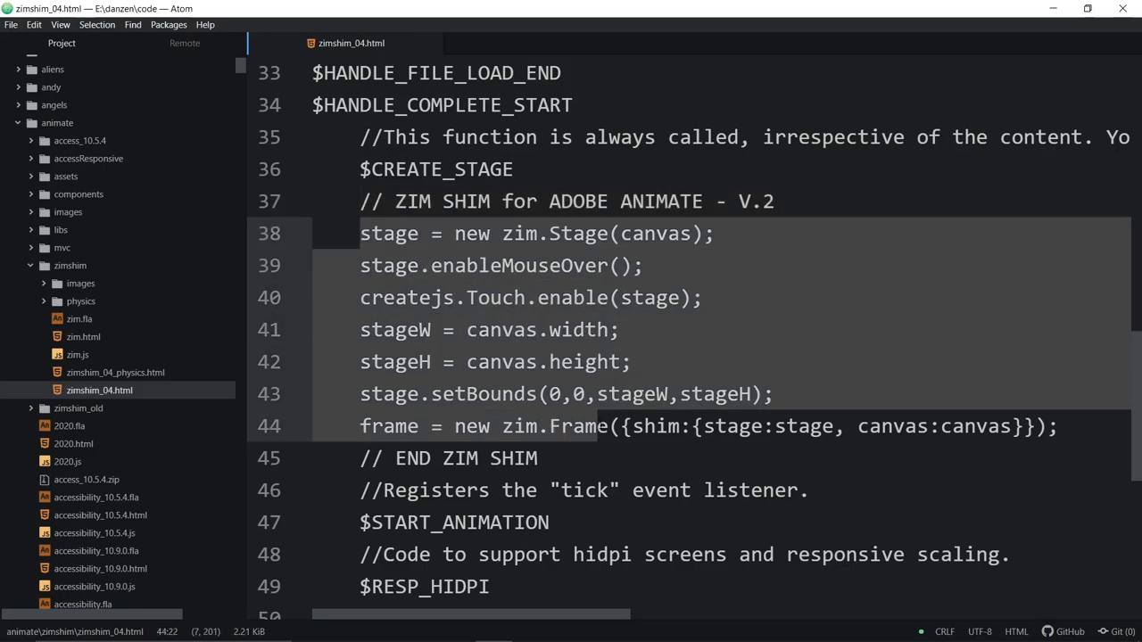
pyautogui.moveTo(360, 458); pyautogui.dragTo(539, 458)
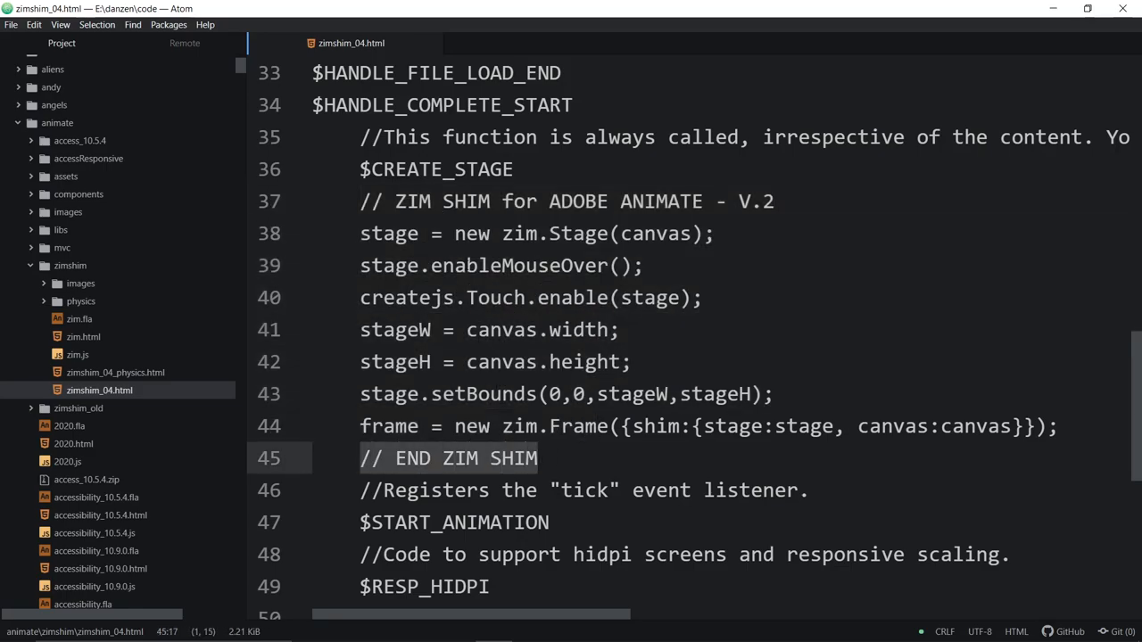
pyautogui.moveTo(360, 233); pyautogui.dragTo(693, 233)
pyautogui.click(692, 233)
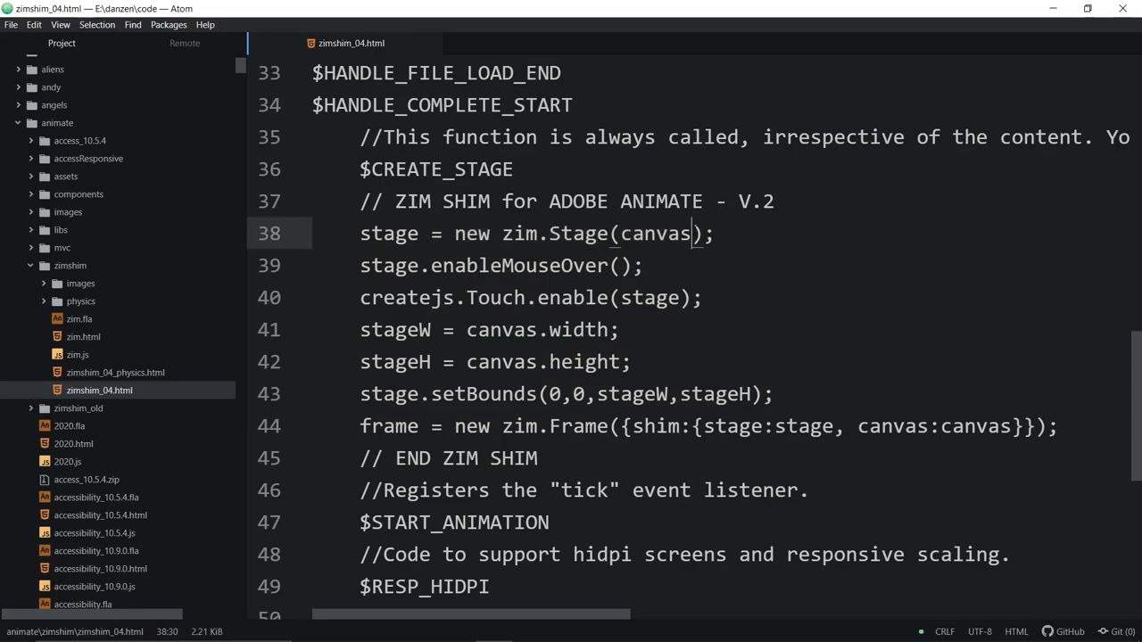
pyautogui.click(360, 233)
pyautogui.doubleClick(384, 233)
pyautogui.moveTo(537, 233); pyautogui.dragTo(660, 233)
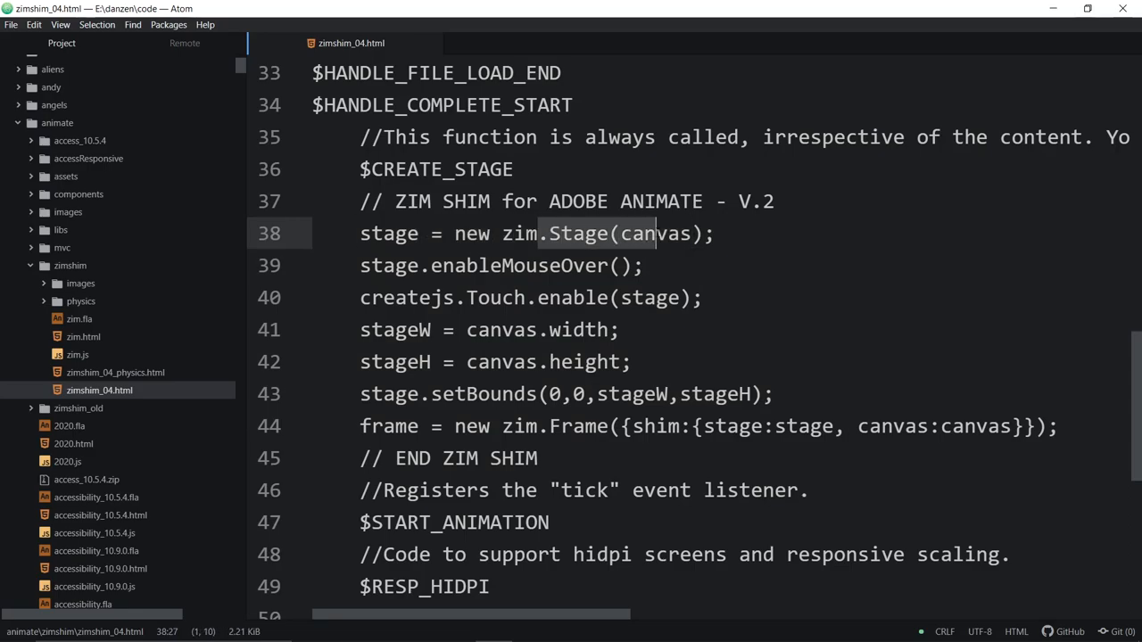
pyautogui.moveTo(360, 265); pyautogui.dragTo(634, 362)
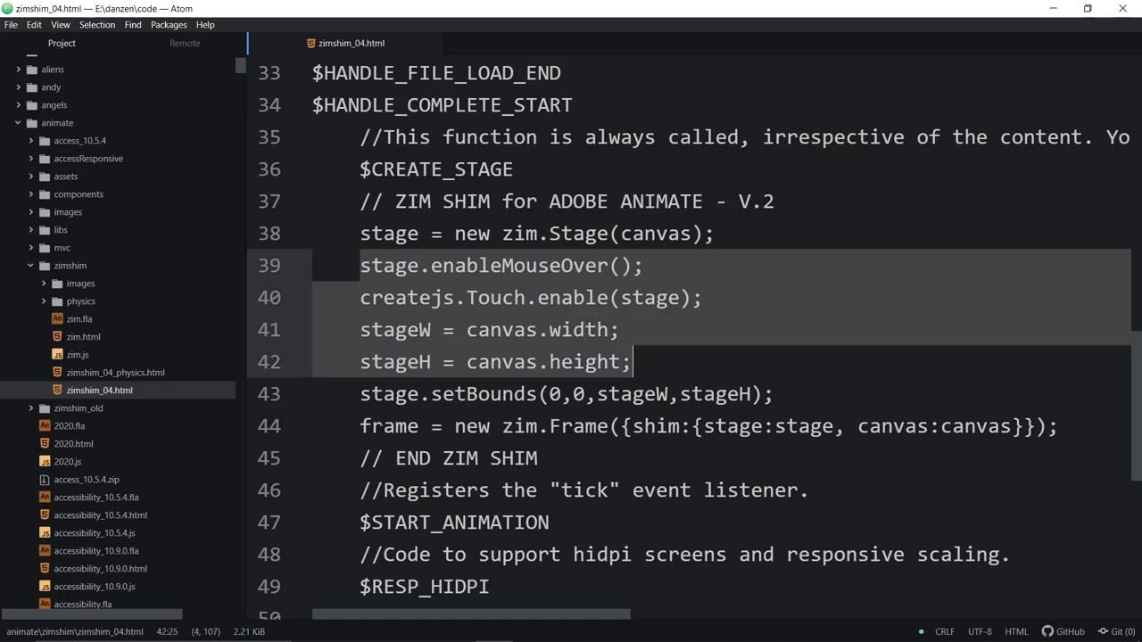
pyautogui.click(359, 426)
pyautogui.moveTo(384, 426); pyautogui.dragTo(1012, 426)
pyautogui.click(490, 425)
pyautogui.doubleClick(545, 425)
pyautogui.doubleClick(790, 426)
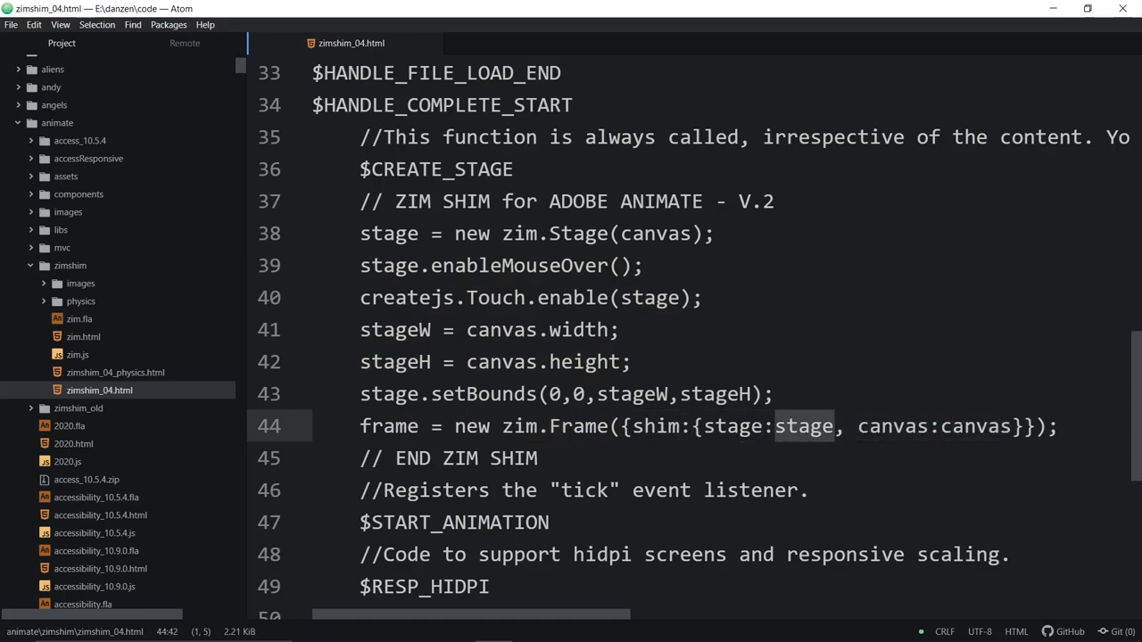
pyautogui.doubleClick(978, 426)
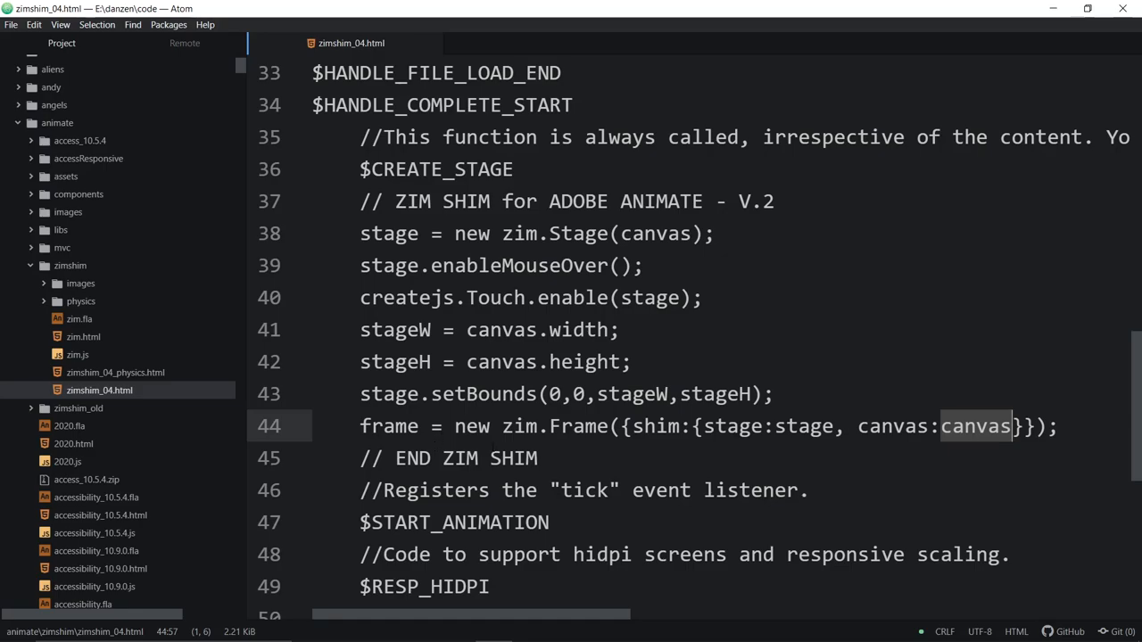
pyautogui.scroll(-3, 696, 357)
pyautogui.scroll(-2, 696, 357)
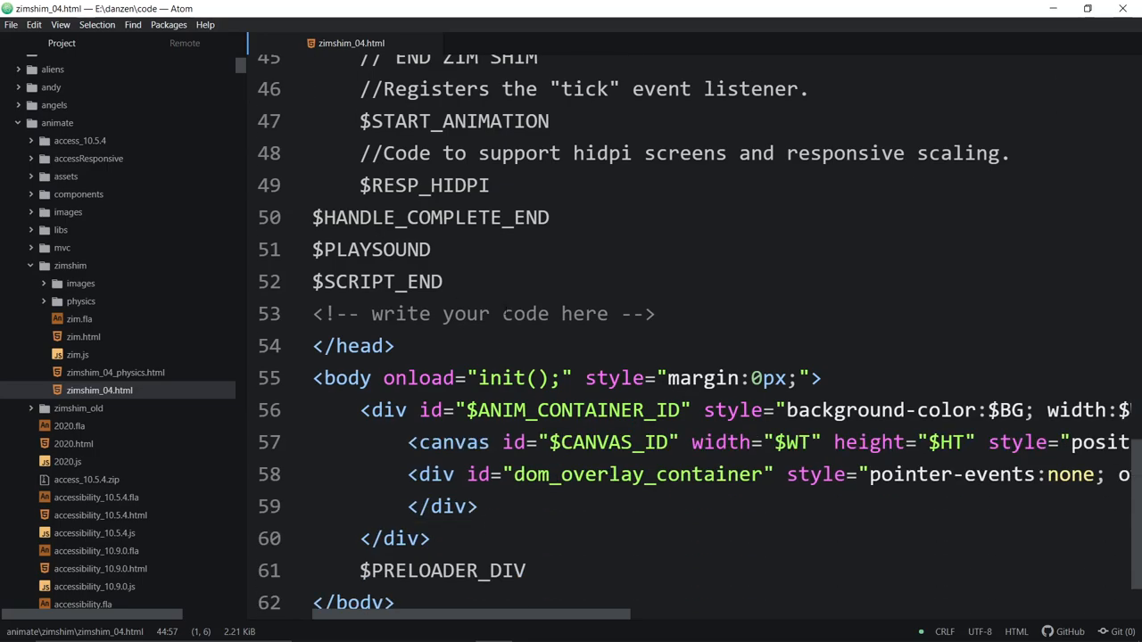
pyautogui.scroll(3, 696, 357)
pyautogui.scroll(2, 696, 357)
pyautogui.scroll(3, 696, 357)
pyautogui.scroll(1, 696, 357)
pyautogui.scroll(1, 696, 356)
pyautogui.moveTo(408, 203); pyautogui.dragTo(965, 203)
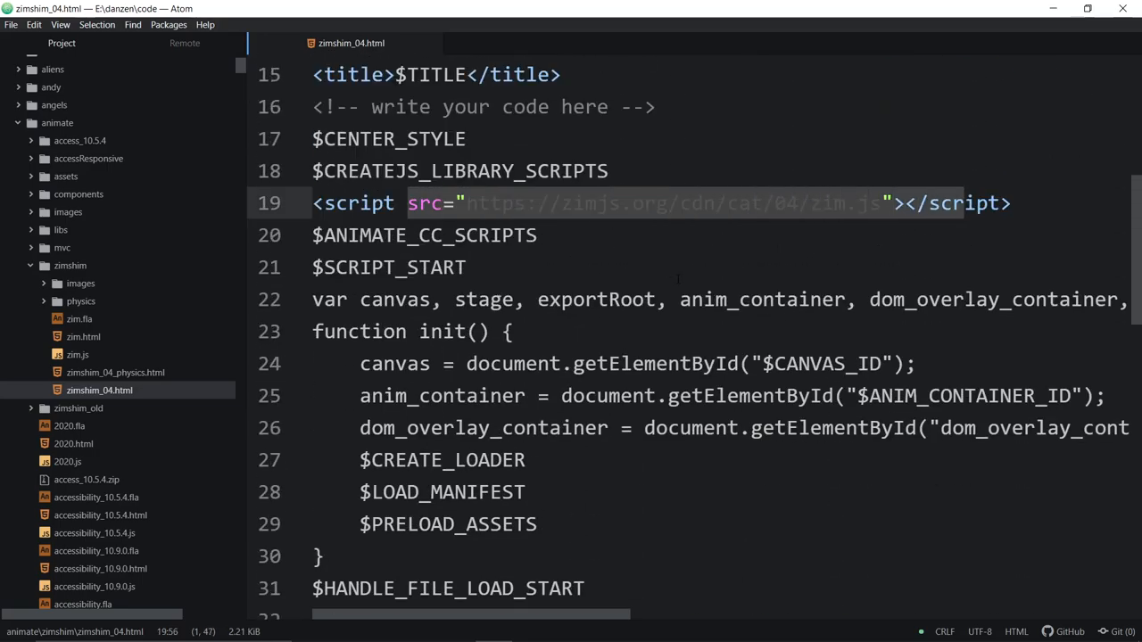
pyautogui.scroll(-2, 675, 298)
pyautogui.scroll(-2, 675, 298)
pyautogui.scroll(-2, 675, 297)
pyautogui.scroll(-1, 676, 297)
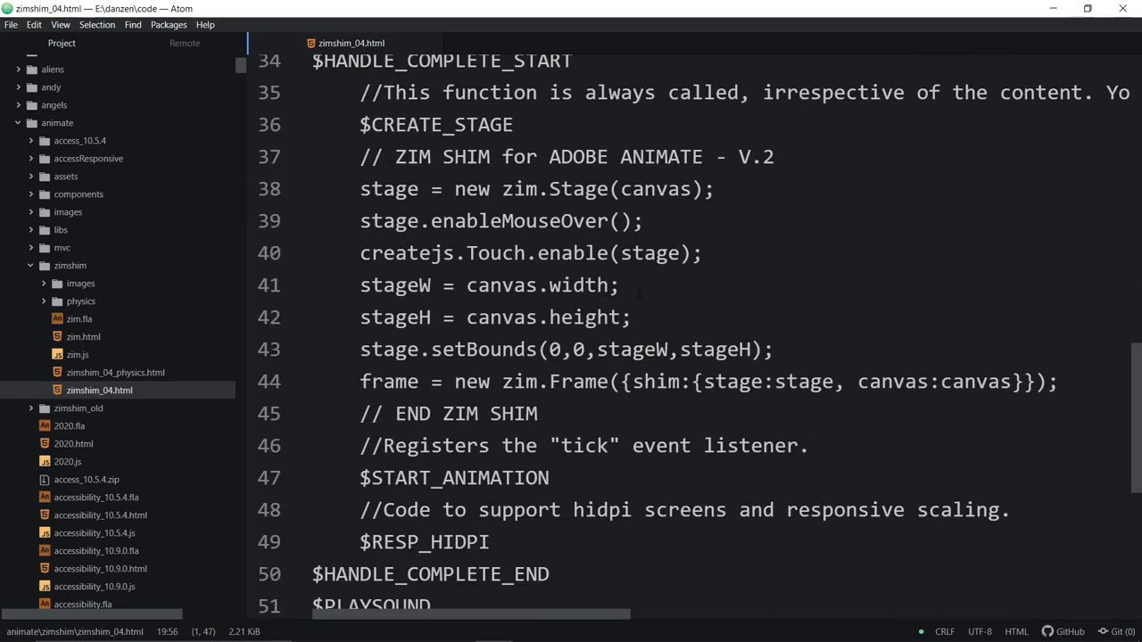
pyautogui.moveTo(360, 188)
pyautogui.mouseDown()
pyautogui.moveTo(540, 285)
pyautogui.moveTo(682, 381)
pyautogui.mouseUp()
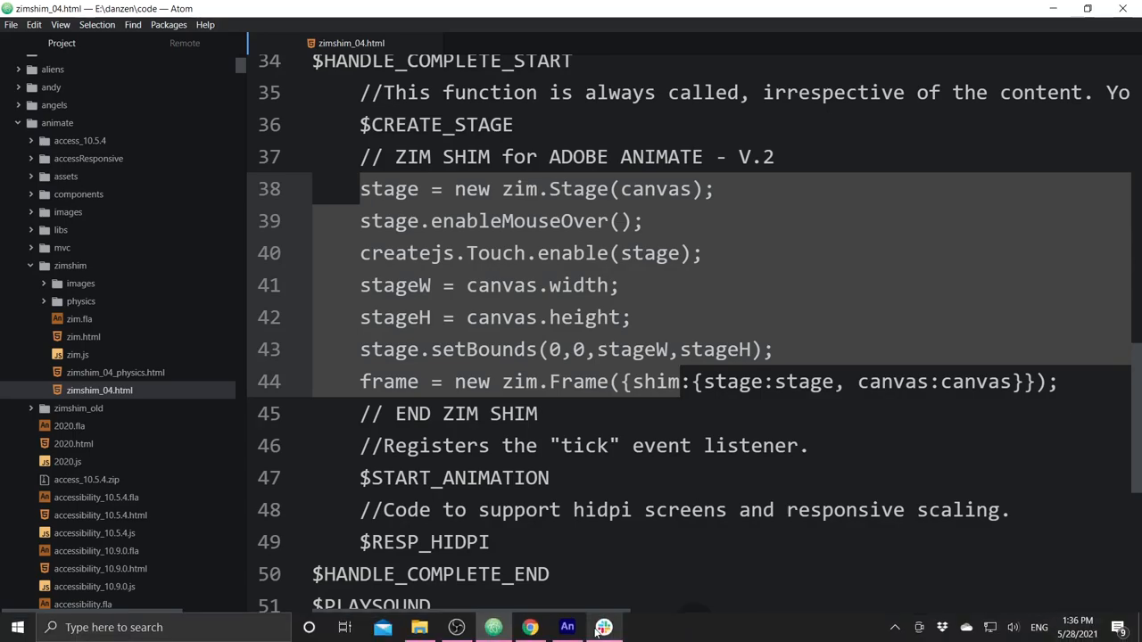
# View the #animate Slack thread and highlight the reply promising a demonstration video
pyautogui.click(597, 634)
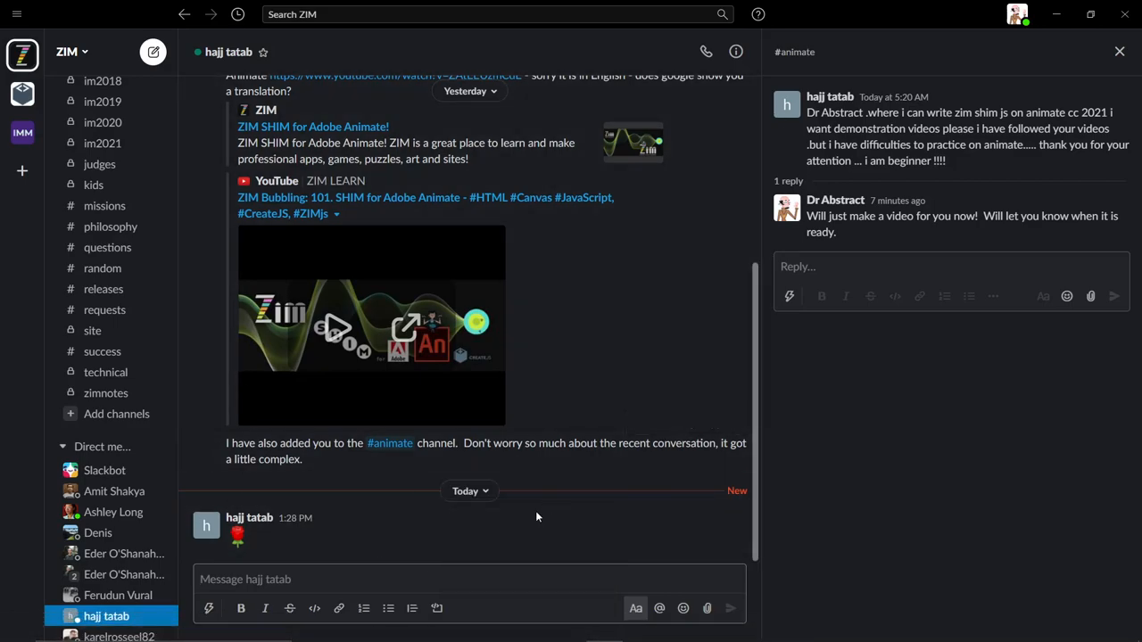
pyautogui.moveTo(812, 218); pyautogui.dragTo(844, 233)
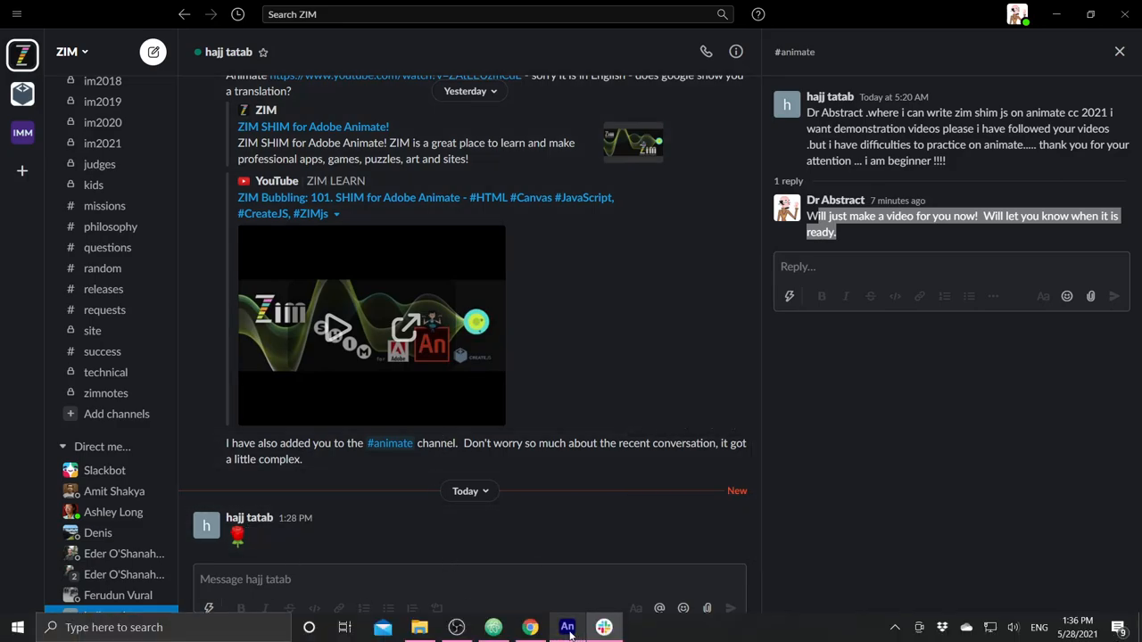
# Return to Animate and reopen Publish Settings on the HTML/JS options
pyautogui.click(567, 627)
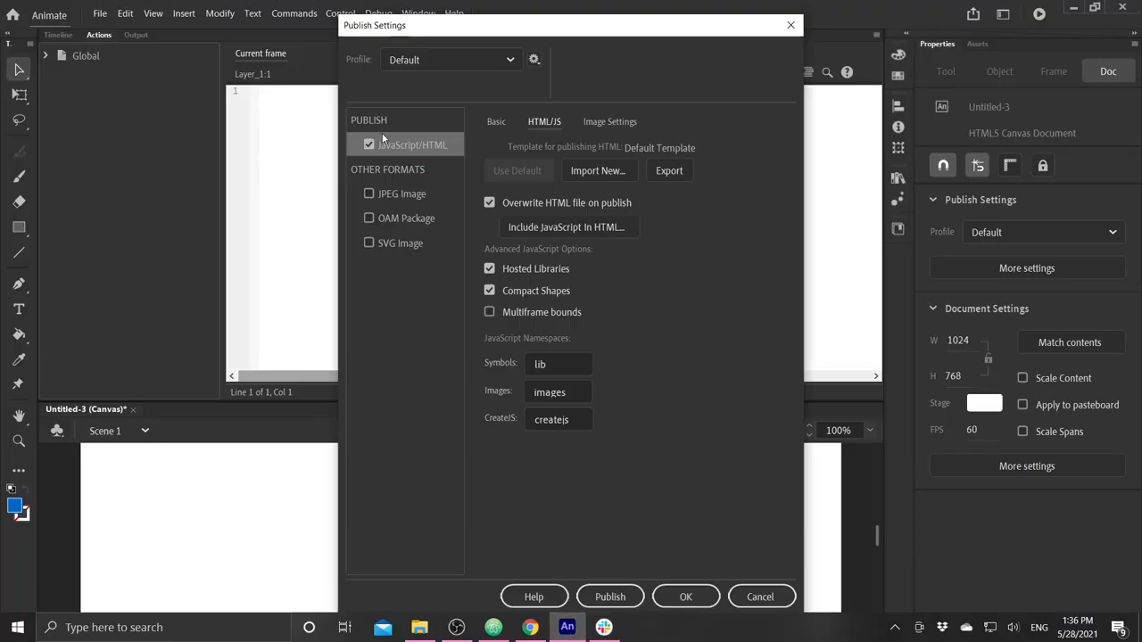
pyautogui.click(791, 24)
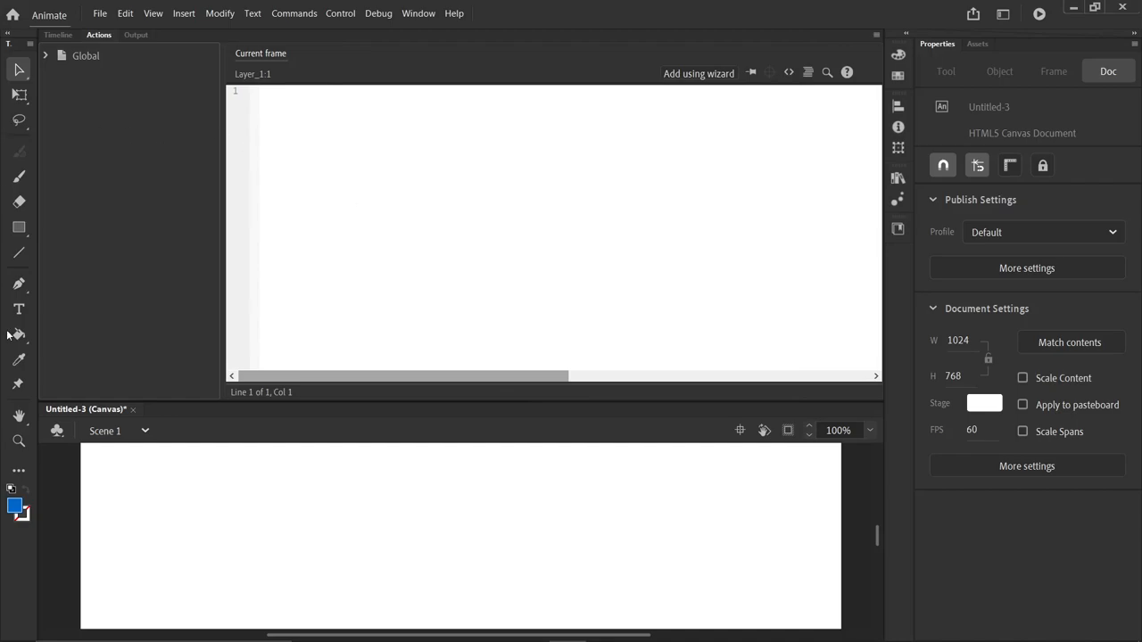
pyautogui.click(1030, 266)
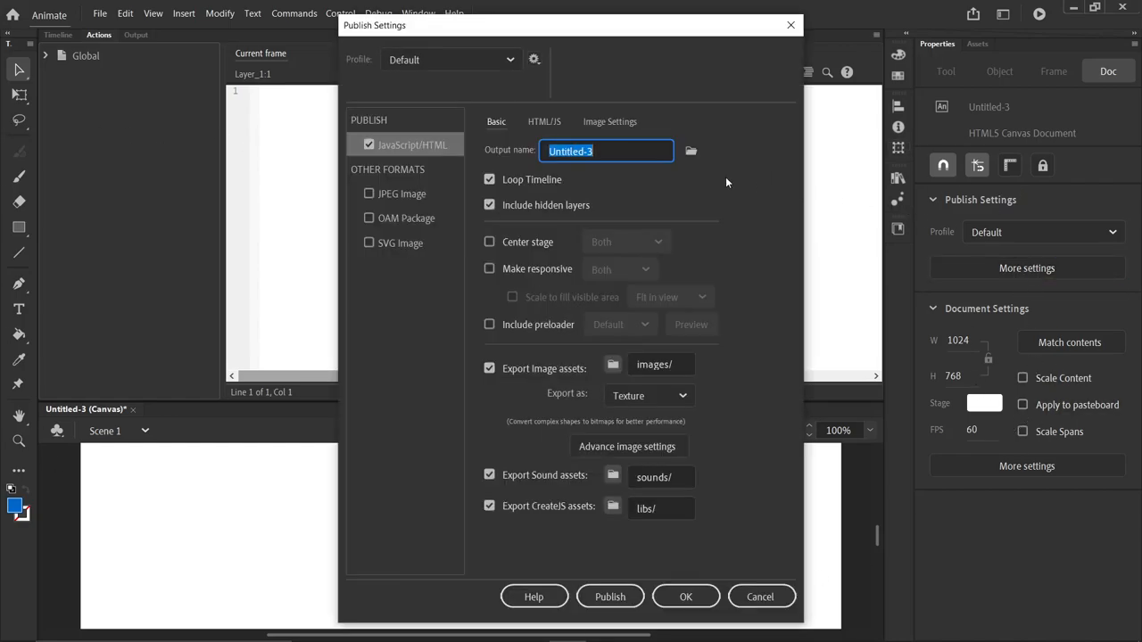
pyautogui.click(535, 121)
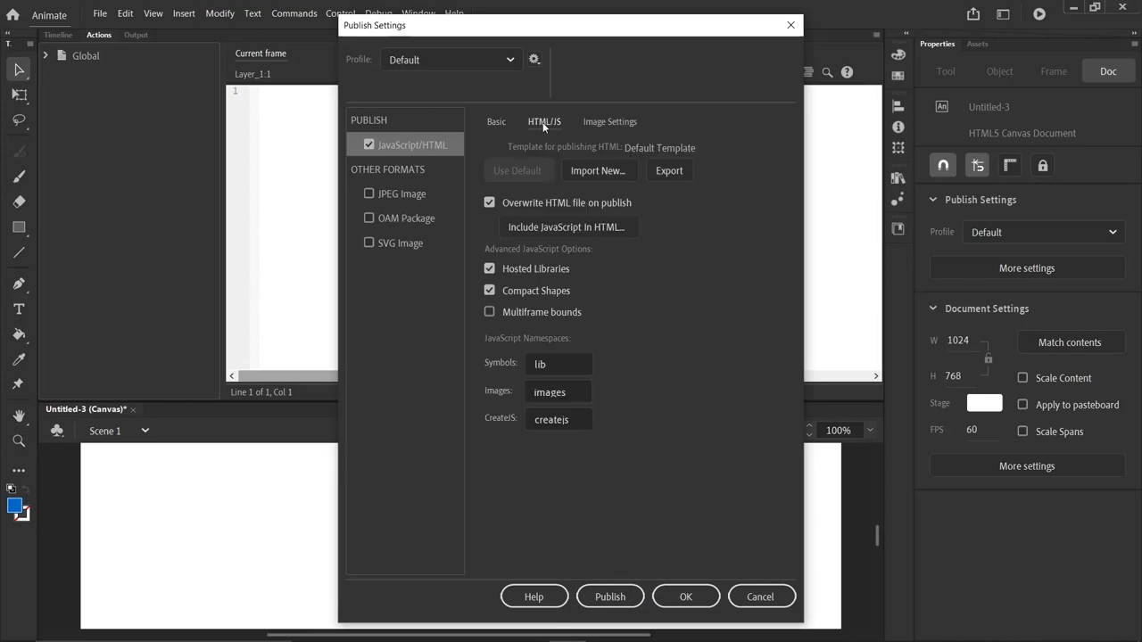
# Import zimshim_04.html as the HTML publishing template and accept the settings
pyautogui.click(602, 168)
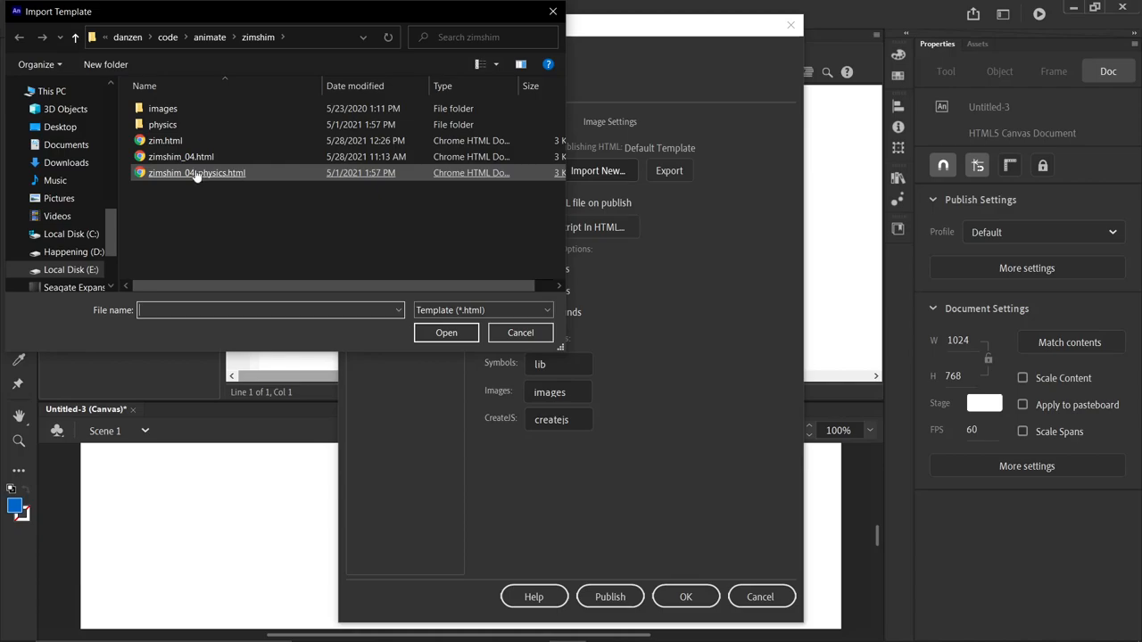
pyautogui.doubleClick(181, 157)
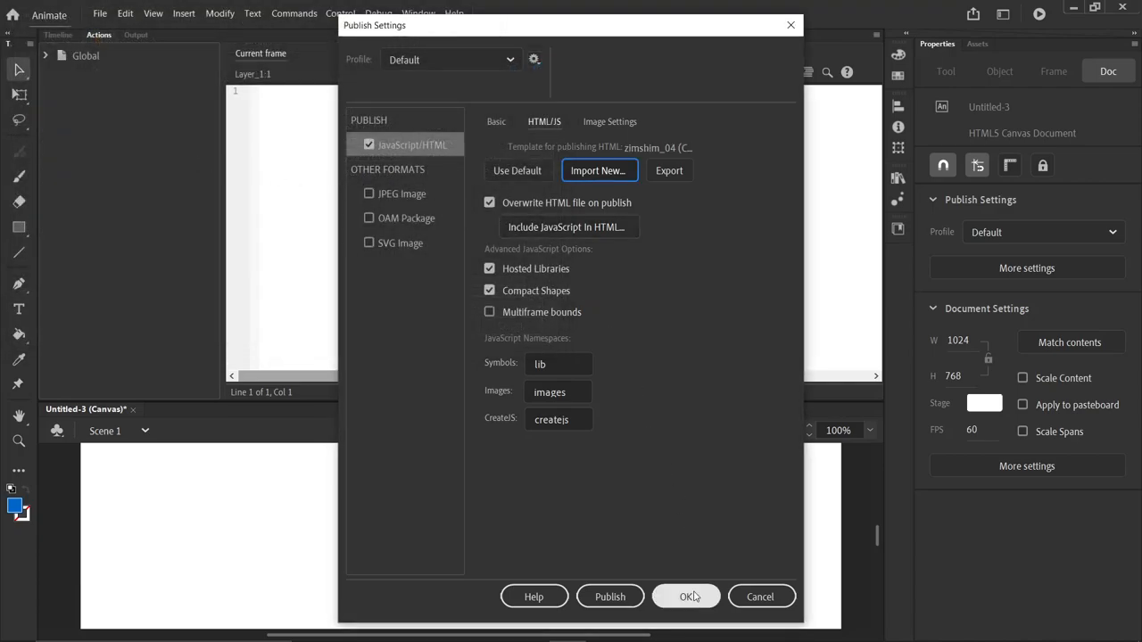
pyautogui.click(685, 597)
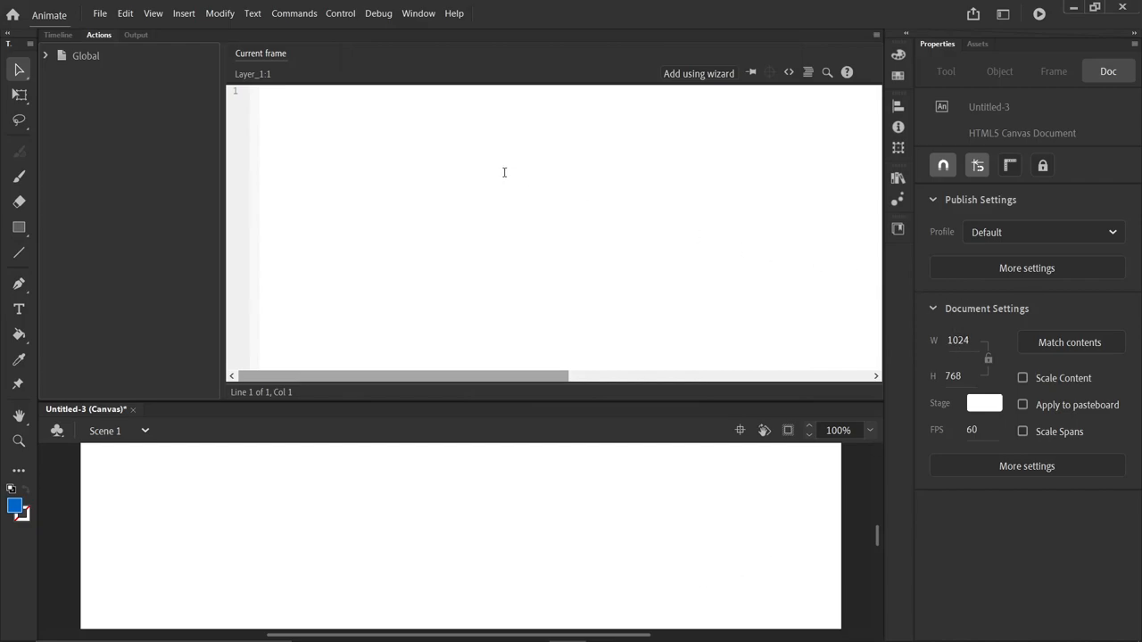
pyautogui.click(58, 35)
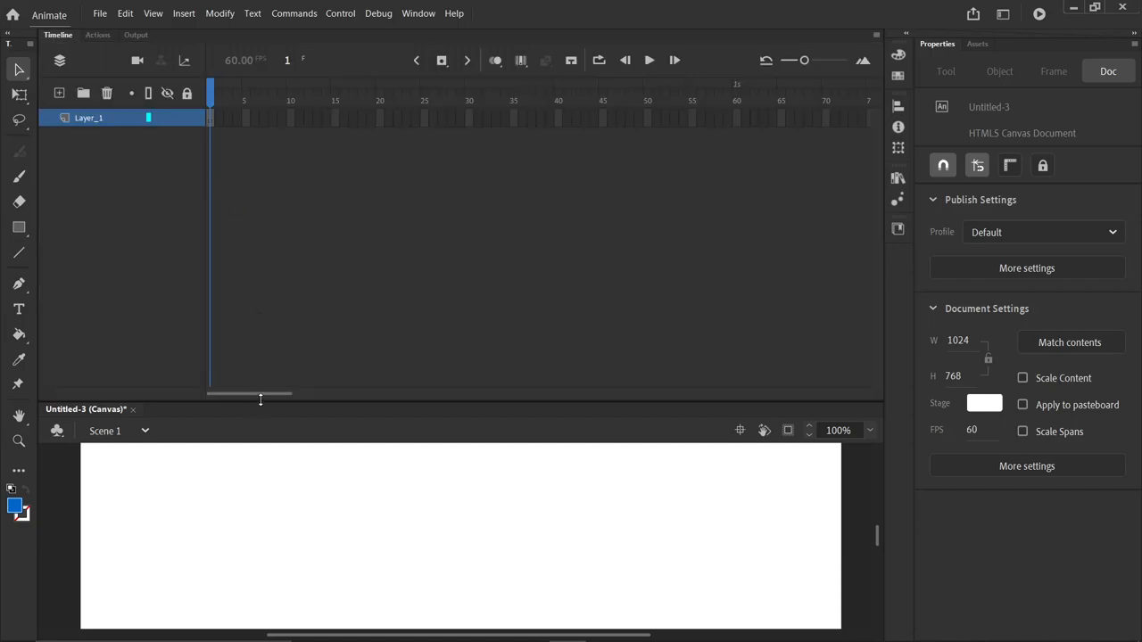
pyautogui.moveTo(261, 400); pyautogui.dragTo(260, 148)
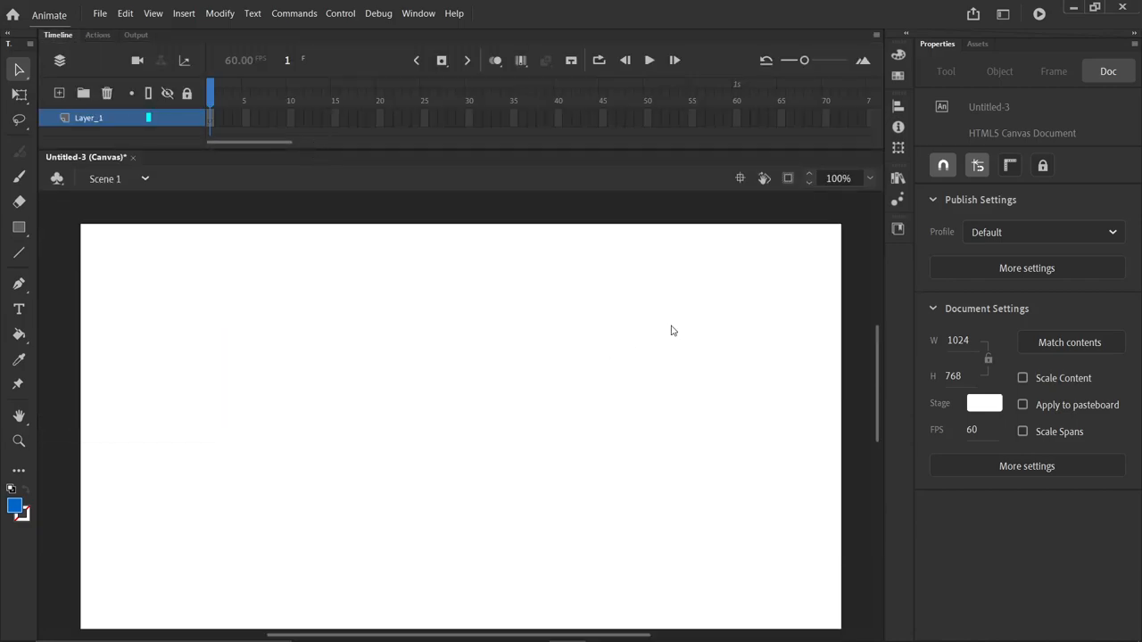
pyautogui.scroll(5, 625, 342)
pyautogui.scroll(-5, 661, 319)
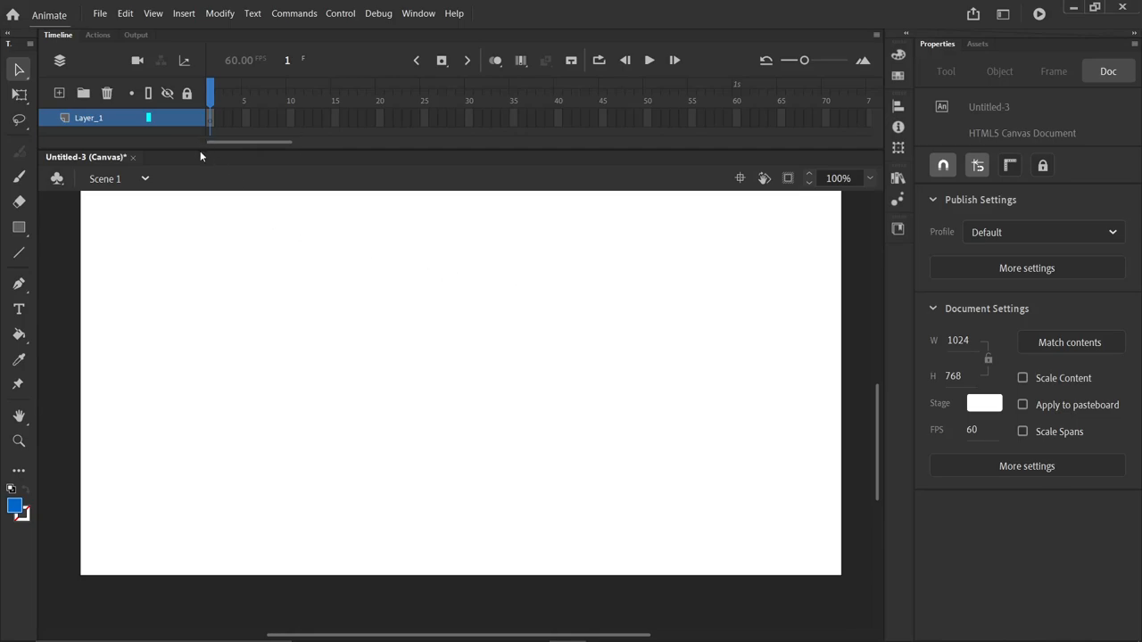
pyautogui.moveTo(200, 149); pyautogui.dragTo(200, 294)
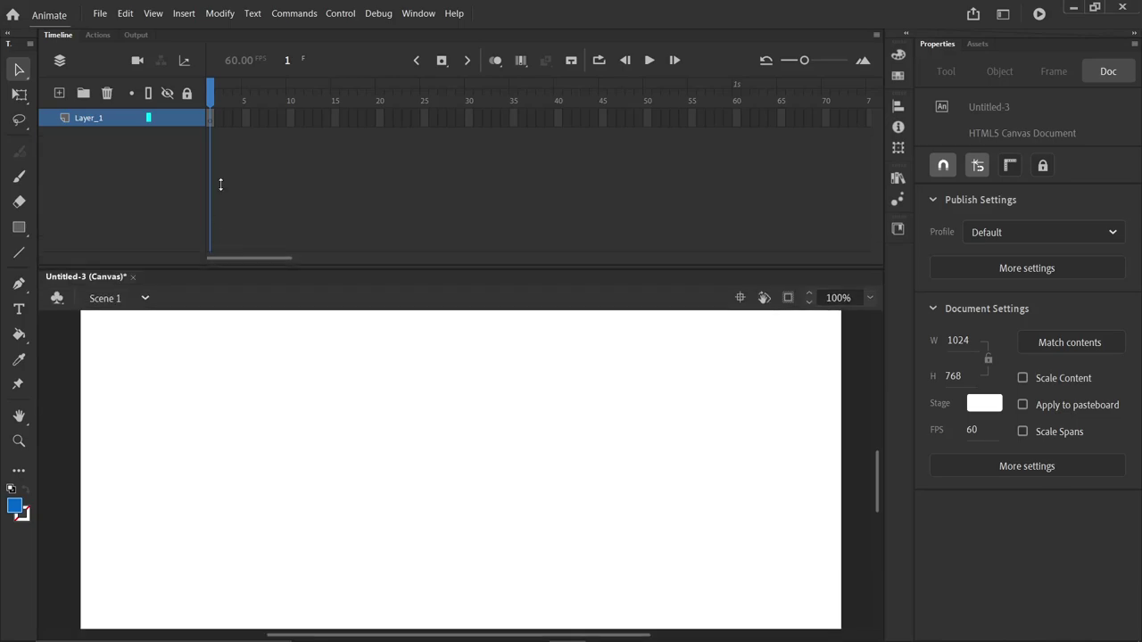
pyautogui.click(99, 35)
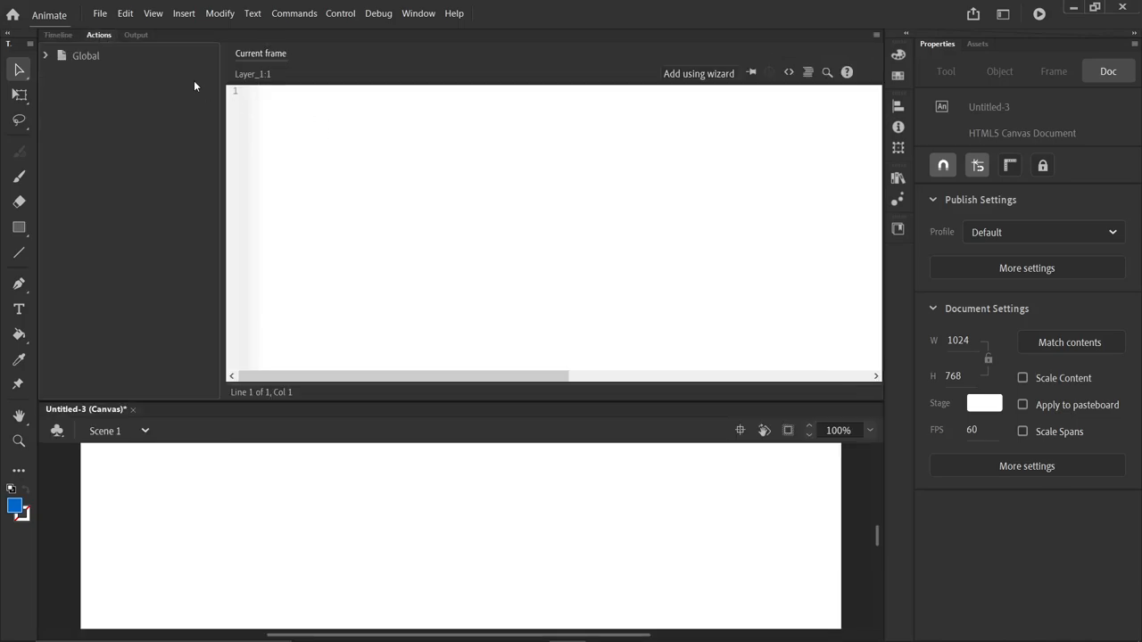
pyautogui.moveTo(101, 36)
pyautogui.mouseDown()
pyautogui.moveTo(420, 156)
pyautogui.moveTo(436, 128)
pyautogui.mouseUp()
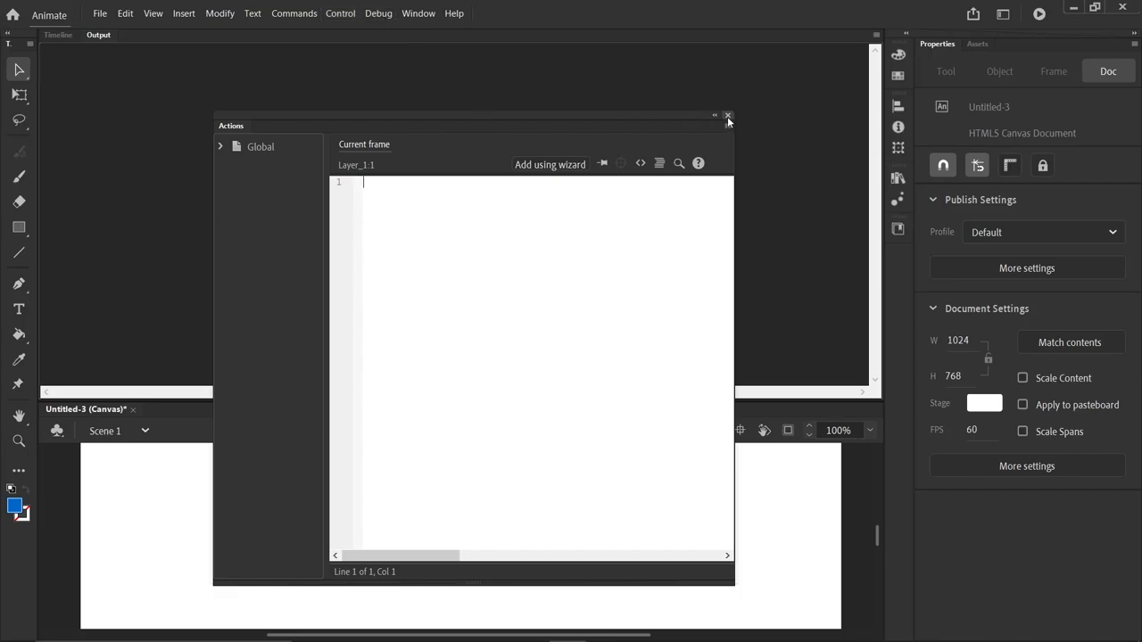
pyautogui.click(728, 116)
pyautogui.click(419, 13)
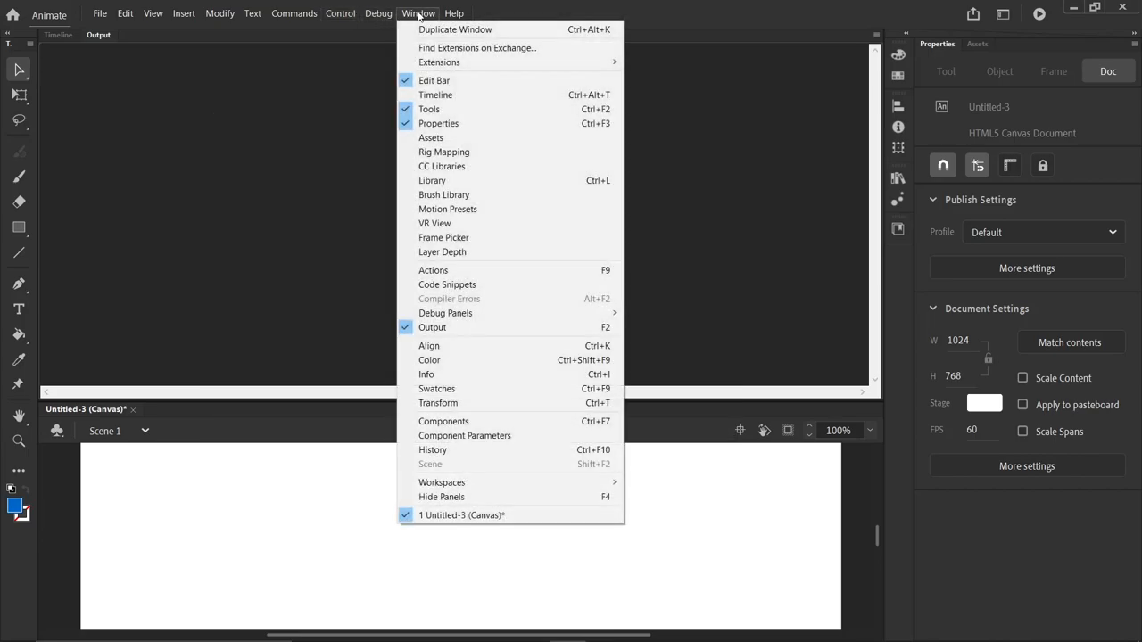
pyautogui.click(452, 272)
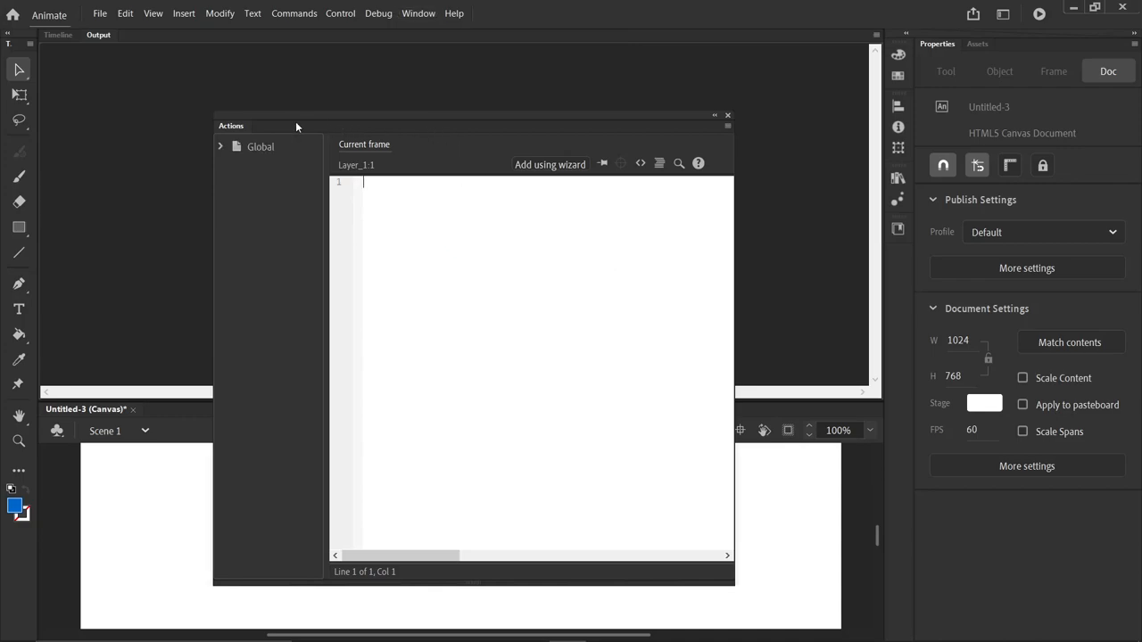
pyautogui.moveTo(232, 126); pyautogui.dragTo(89, 37)
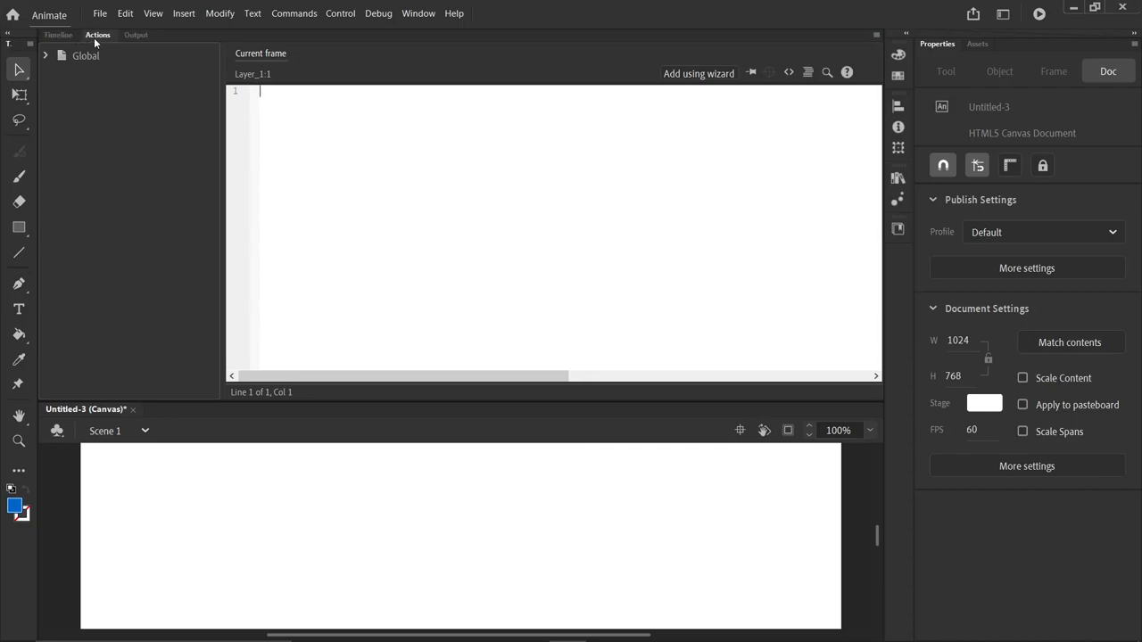
pyautogui.click(59, 36)
pyautogui.click(99, 37)
pyautogui.click(375, 139)
pyautogui.scroll(3, 427, 172)
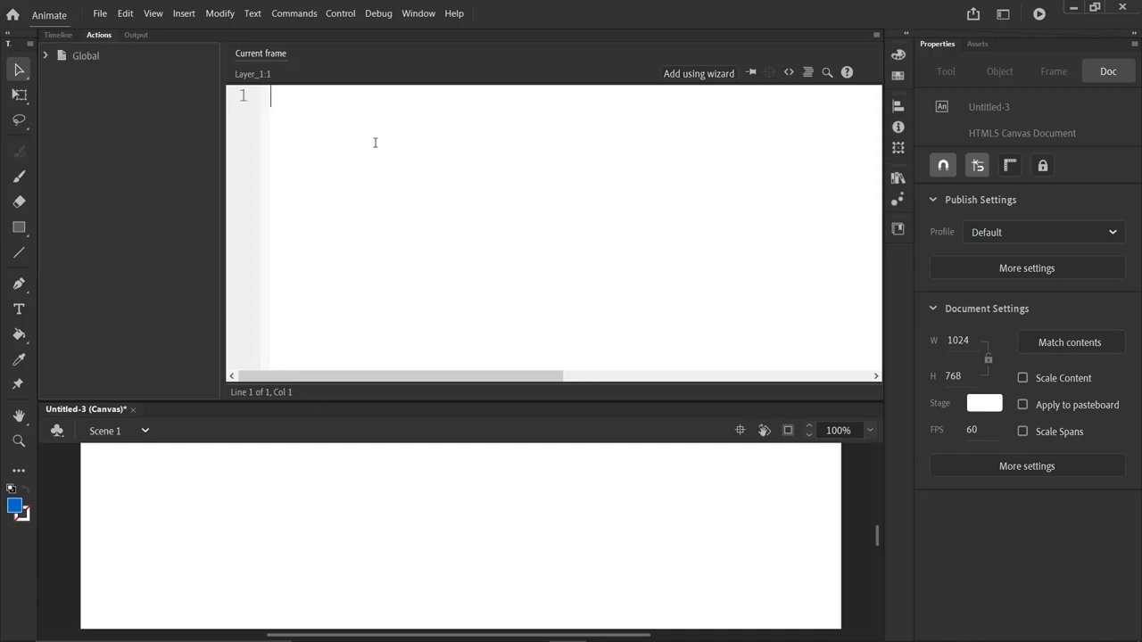
# Add line 2 with new Circle(100, red).center().drag(); and review its drag call and size 100
pyautogui.press('Return')
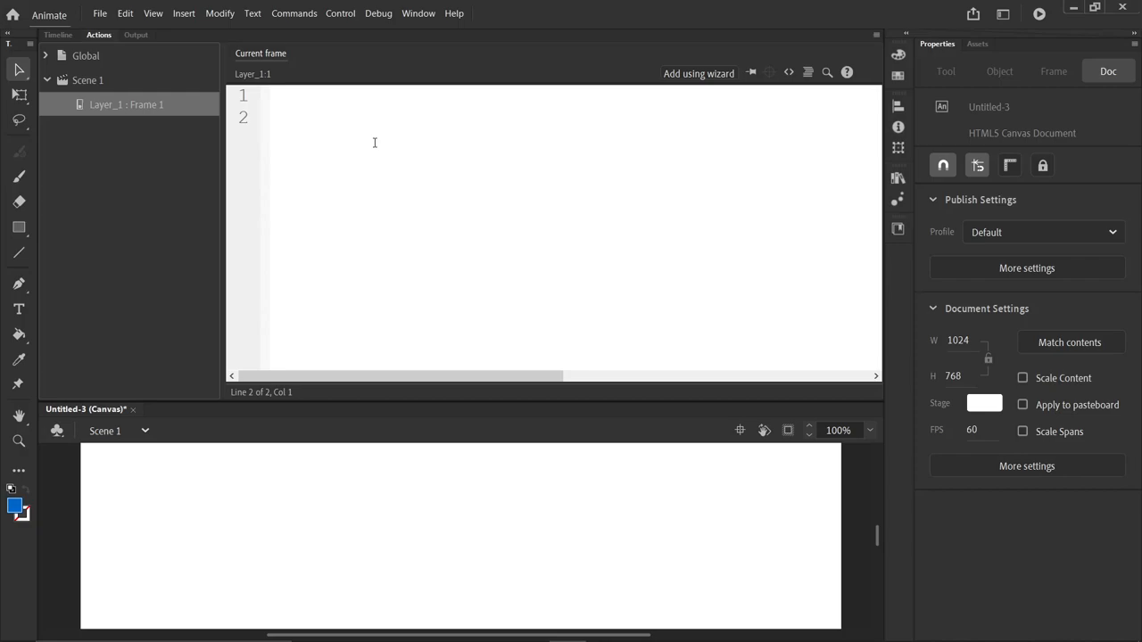
pyautogui.write('new Circle(')
pyautogui.write('100, red).center().drag();')
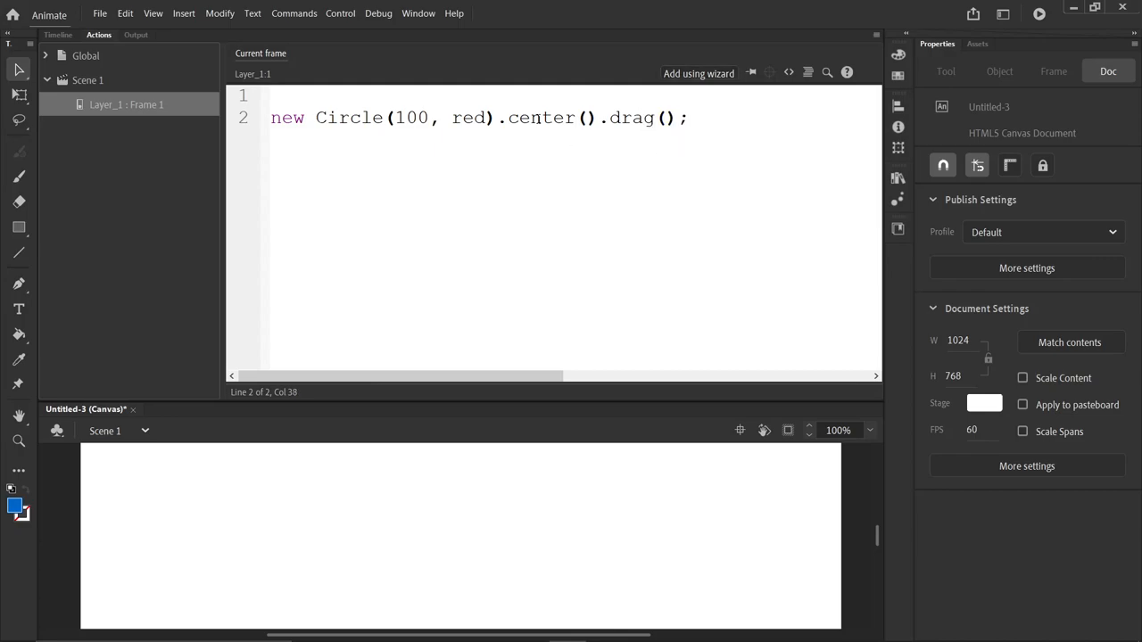
pyautogui.click(539, 119)
pyautogui.click(646, 119)
pyautogui.click(417, 119)
# Publish to test the circle, close the browser tab and save the document as basic.fla
pyautogui.hotkey('ctrl', 'Return')
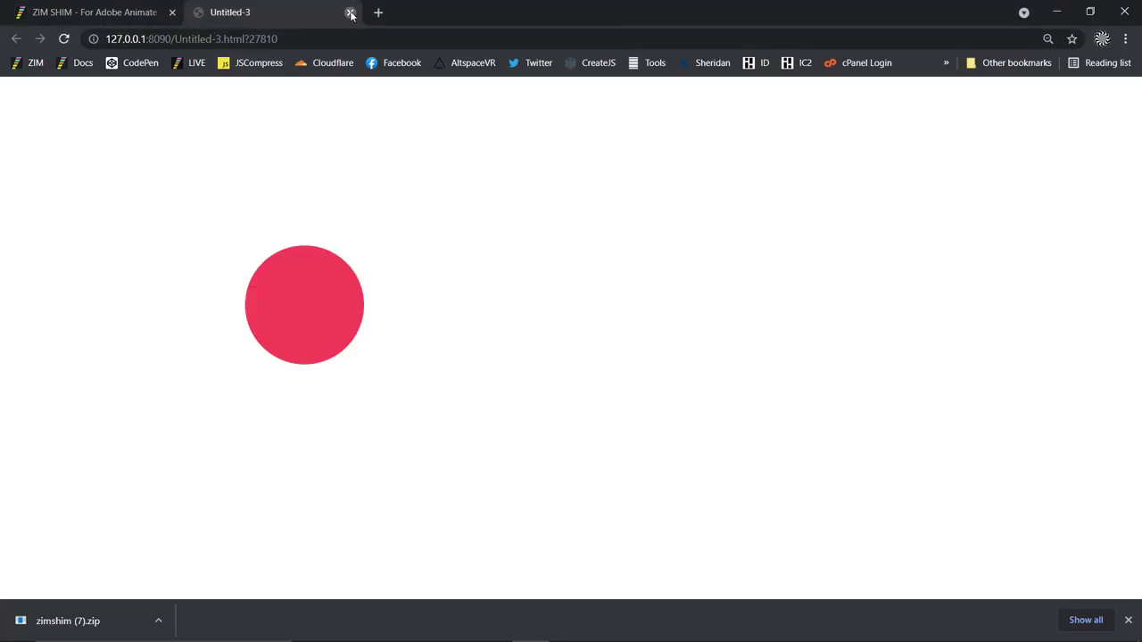
pyautogui.click(350, 11)
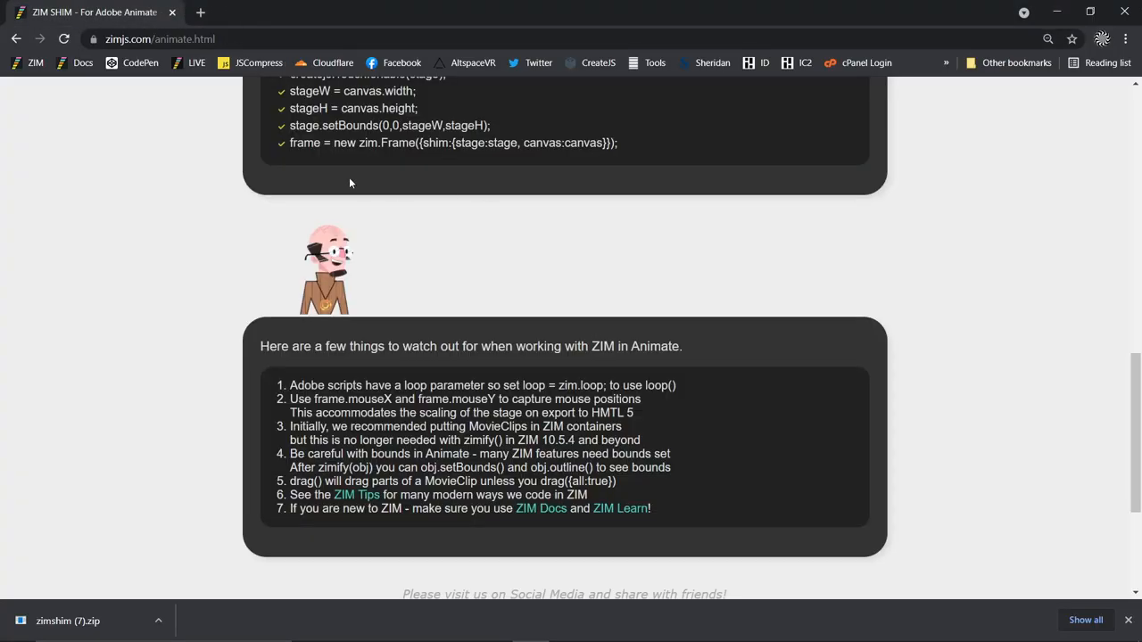
pyautogui.click(568, 637)
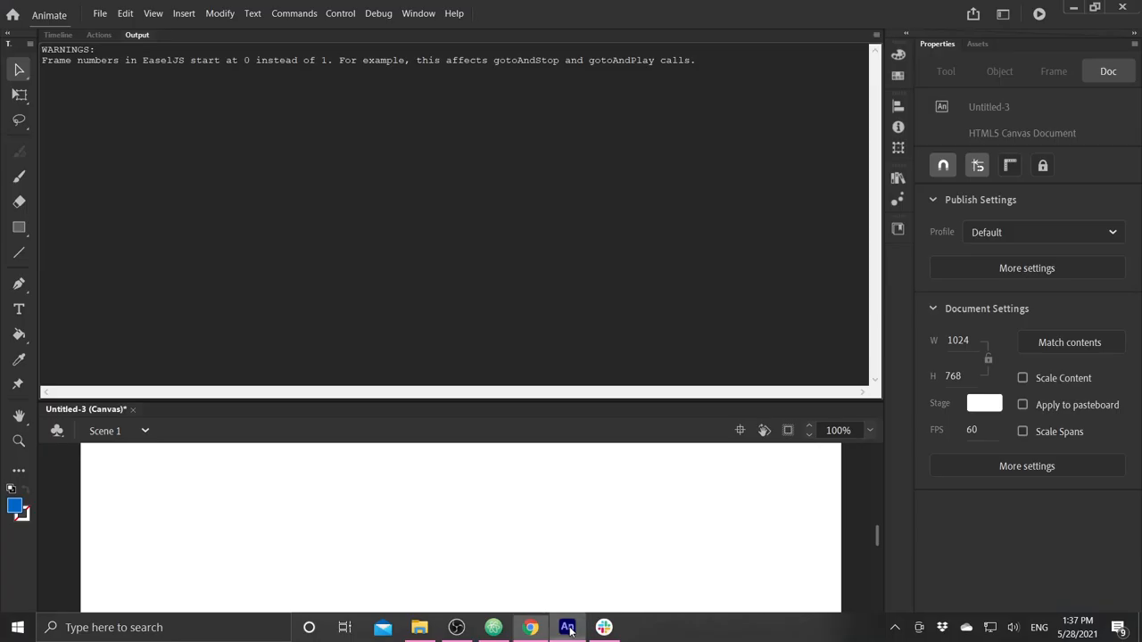
pyautogui.hotkey('ctrl', 'shift', 's')
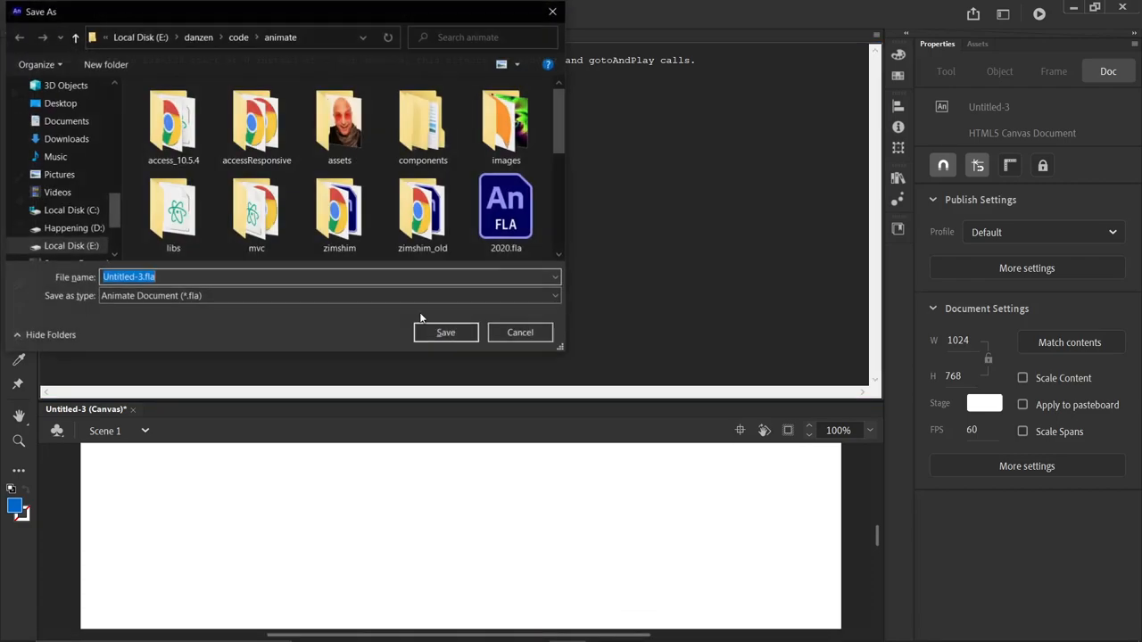
pyautogui.write('bas')
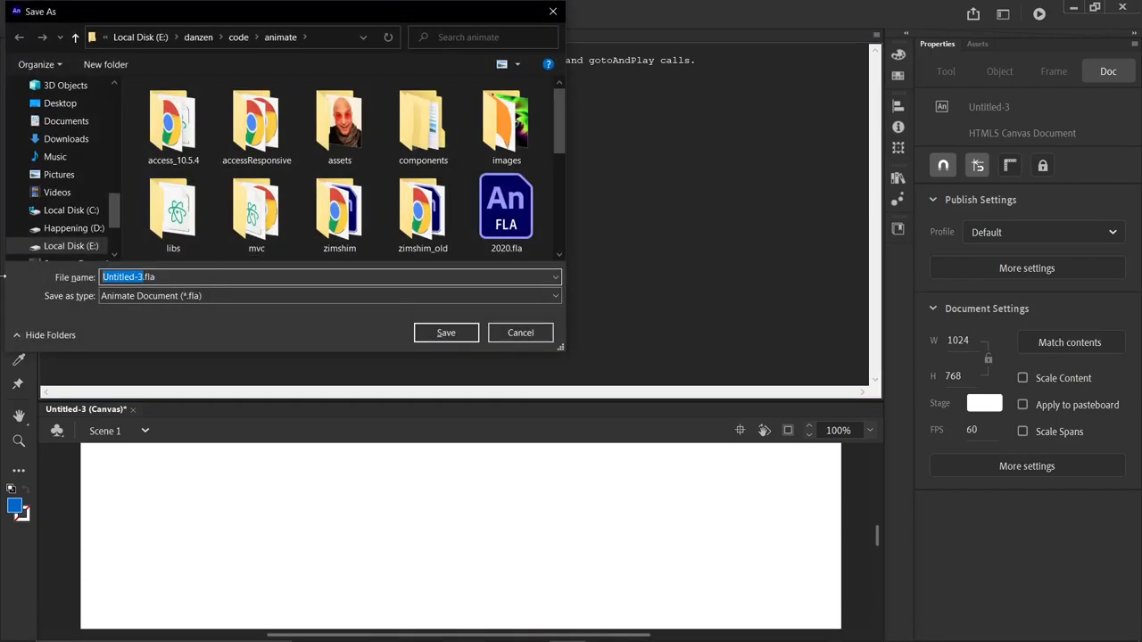
pyautogui.write('ic')
pyautogui.press('Return')
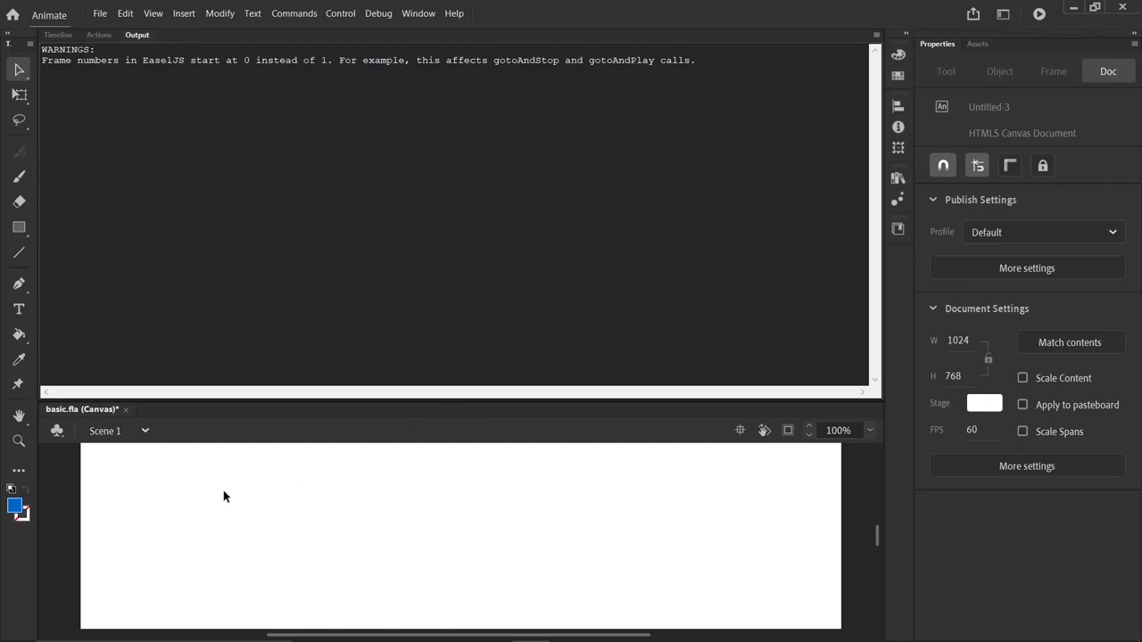
# Change the stage colour to pale green in Properties
pyautogui.click(984, 403)
pyautogui.click(805, 462)
pyautogui.click(816, 536)
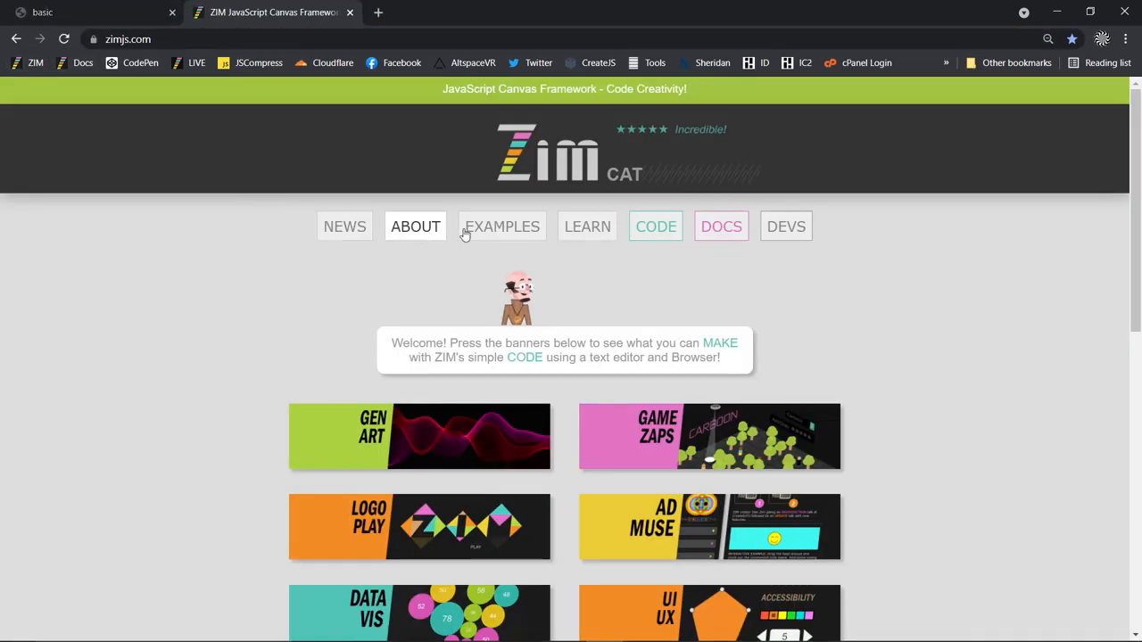
# View the ZIM Generator example page on zimjs.com and restore the browser to a smaller window
pyautogui.click(499, 226)
pyautogui.scroll(-3, 598, 375)
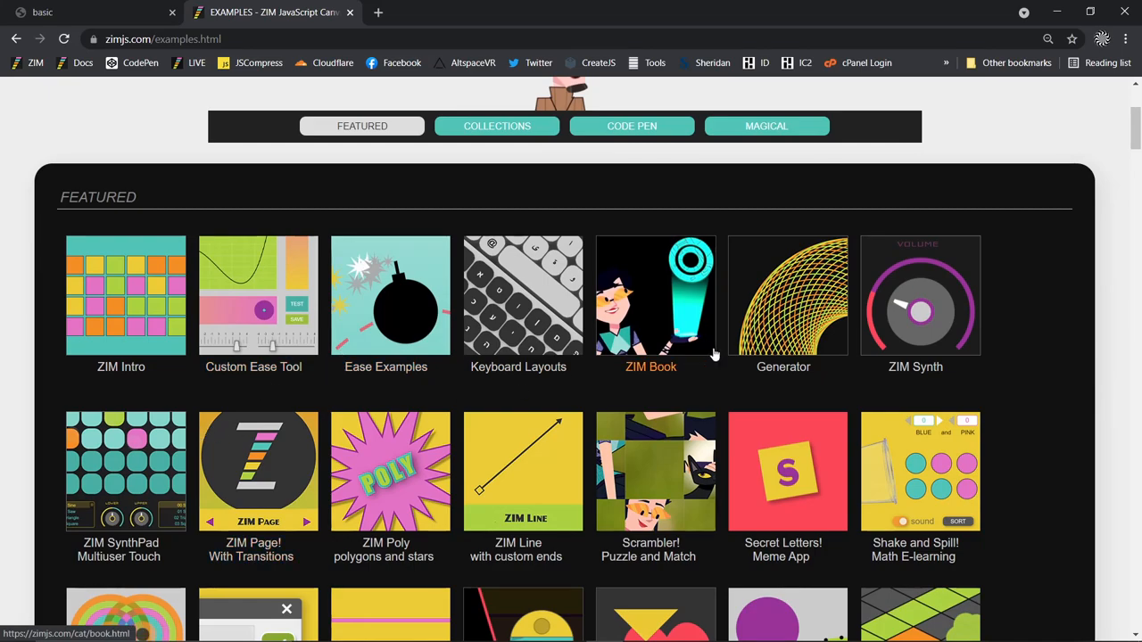
pyautogui.click(783, 330)
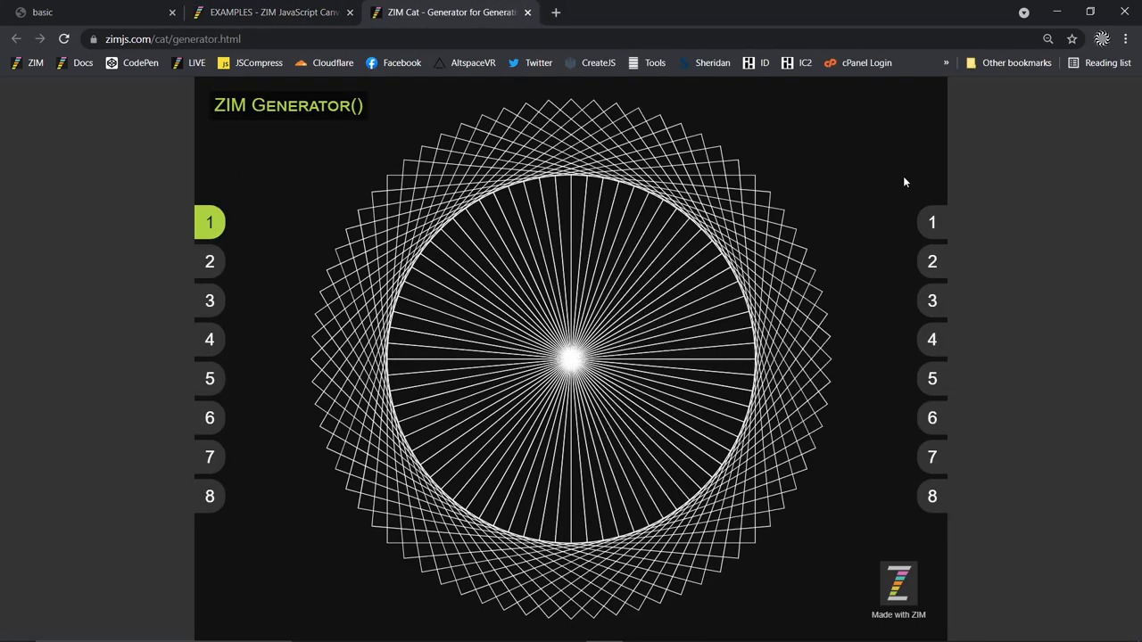
pyautogui.click(1091, 12)
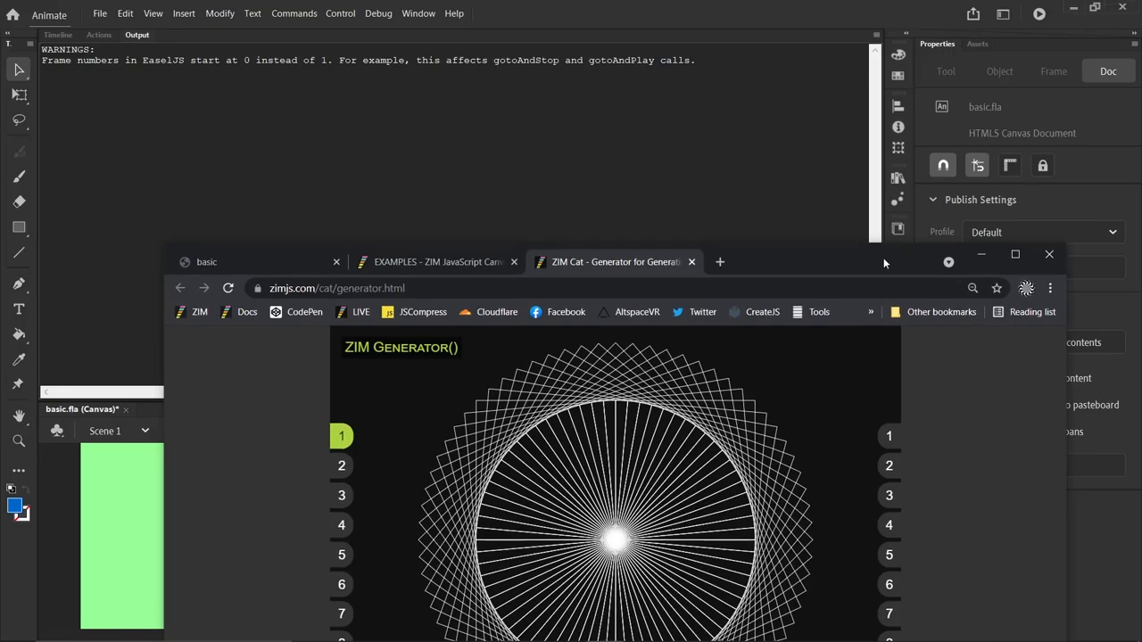
pyautogui.moveTo(885, 263); pyautogui.dragTo(809, 54)
# Resize the browser window smaller, then close it to return to Animate
pyautogui.moveTo(987, 551); pyautogui.dragTo(565, 564)
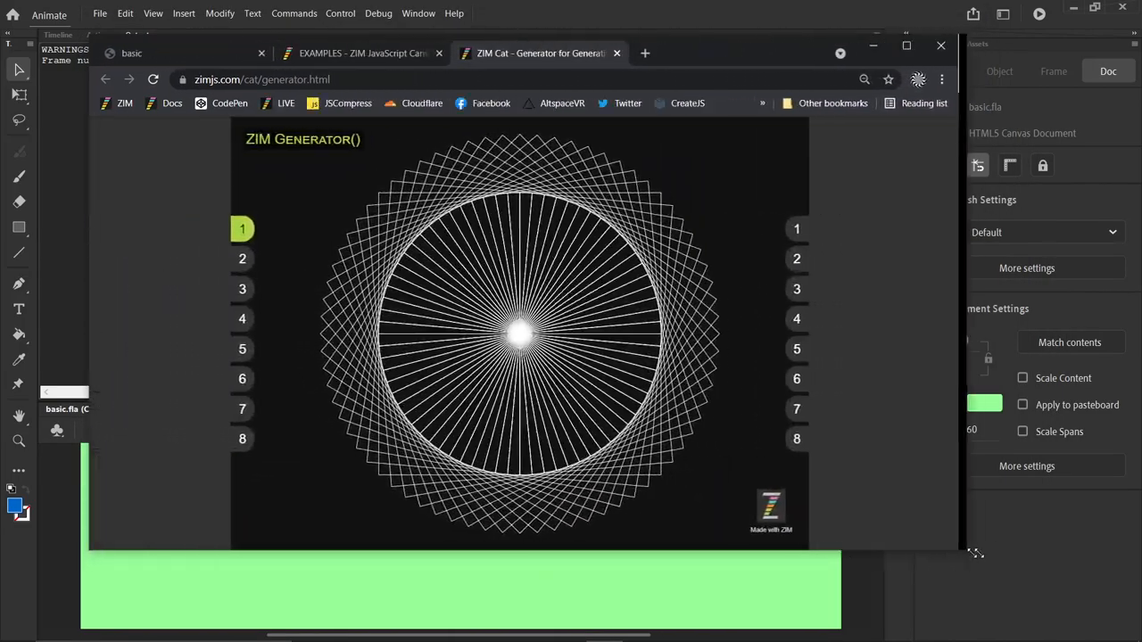
pyautogui.moveTo(984, 554)
pyautogui.mouseDown()
pyautogui.moveTo(705, 622)
pyautogui.moveTo(988, 553)
pyautogui.mouseUp()
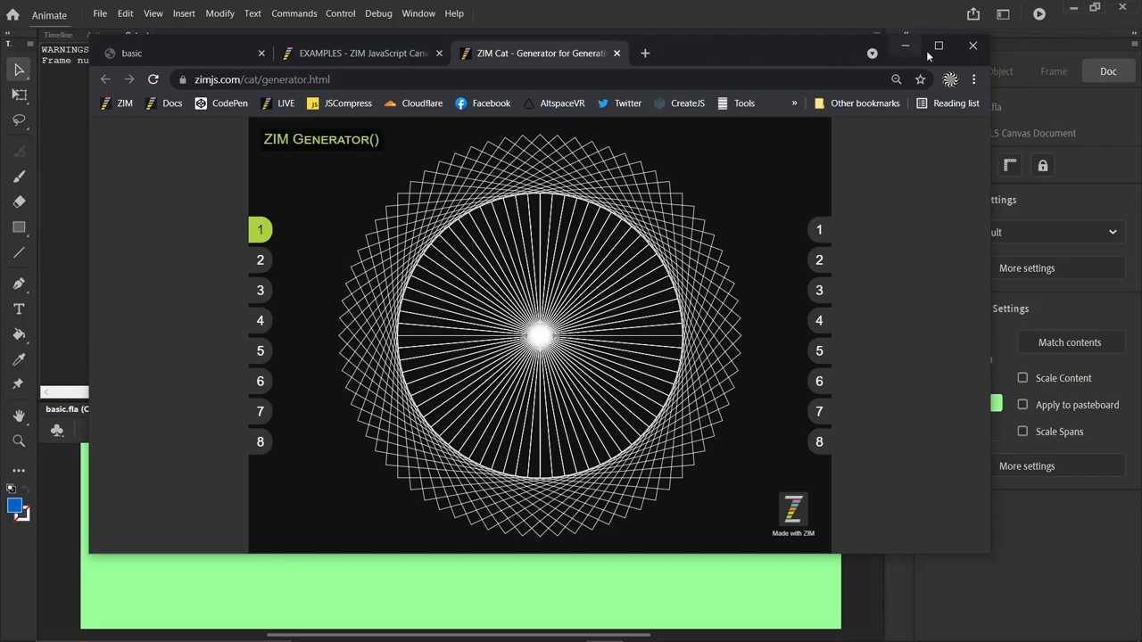
pyautogui.click(972, 46)
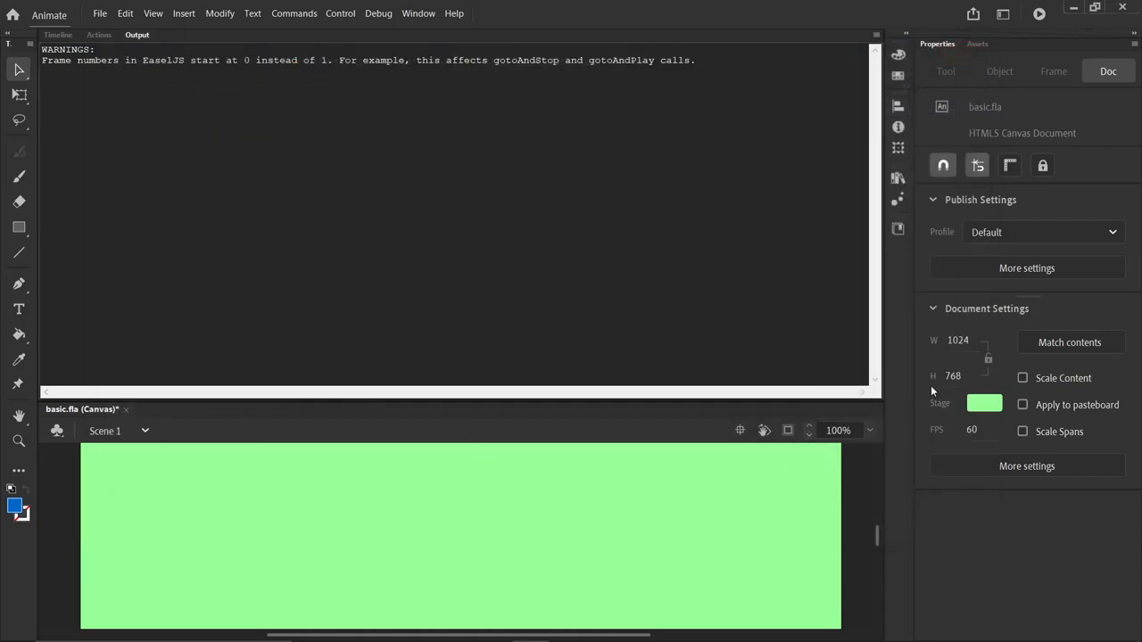
# Enable Center stage, Make responsive and Scale to fill visible area in Publish Settings and apply
pyautogui.click(998, 270)
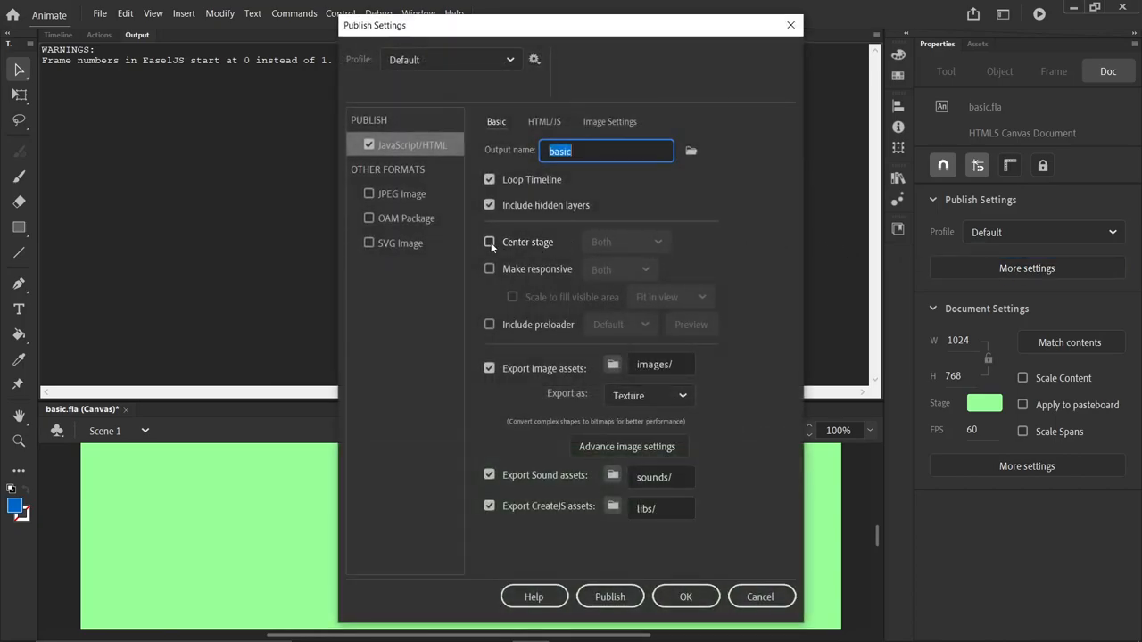
pyautogui.click(490, 242)
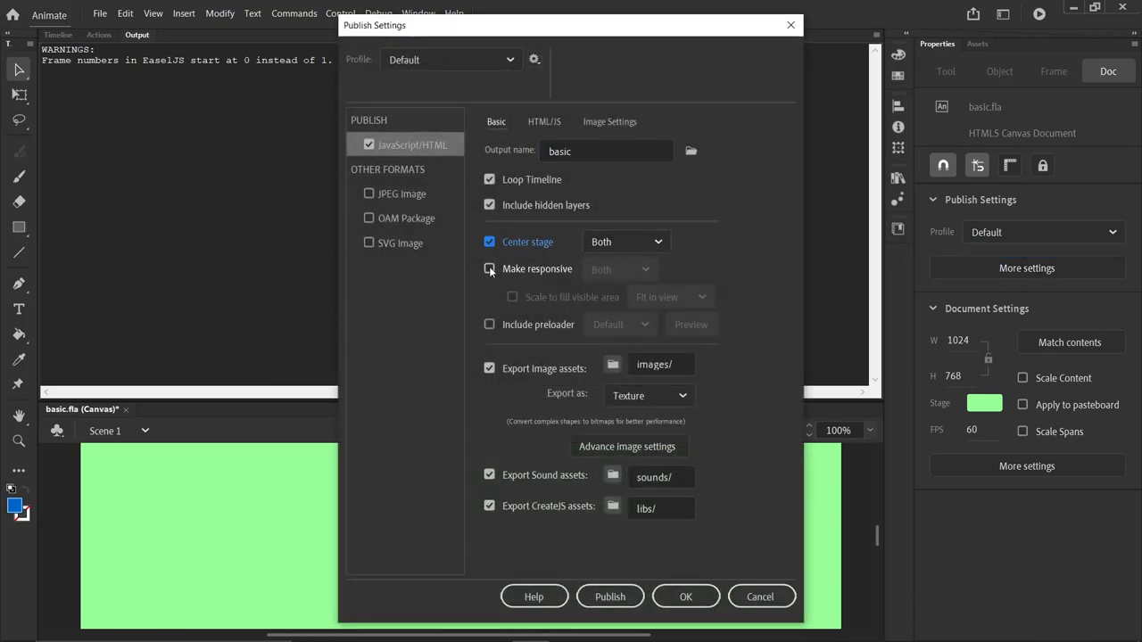
pyautogui.click(489, 267)
pyautogui.click(513, 297)
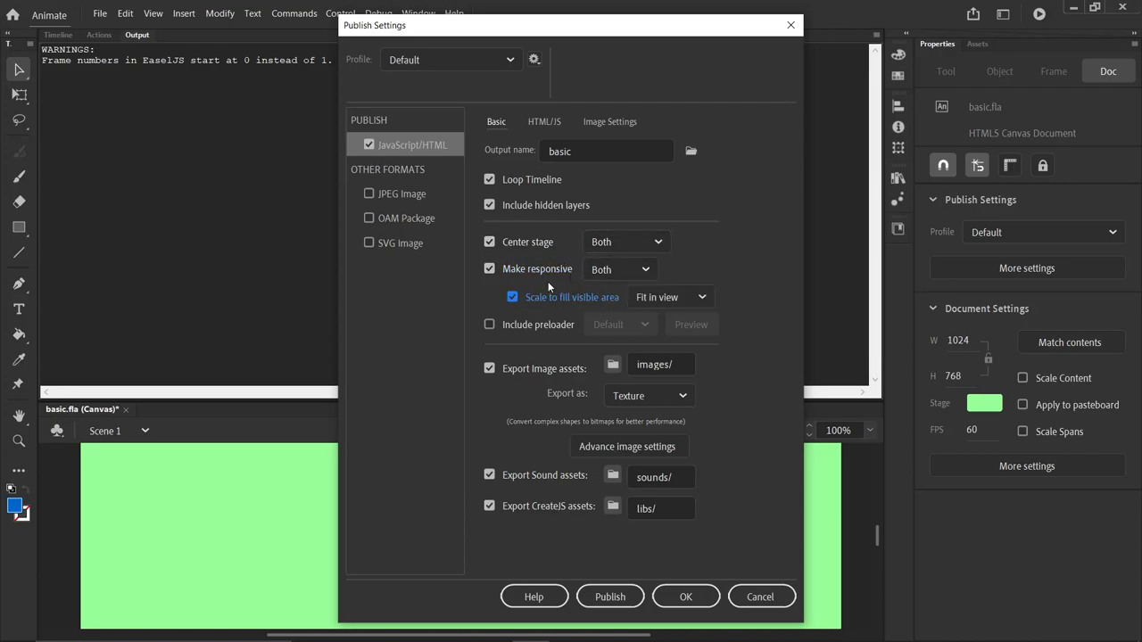
pyautogui.click(684, 597)
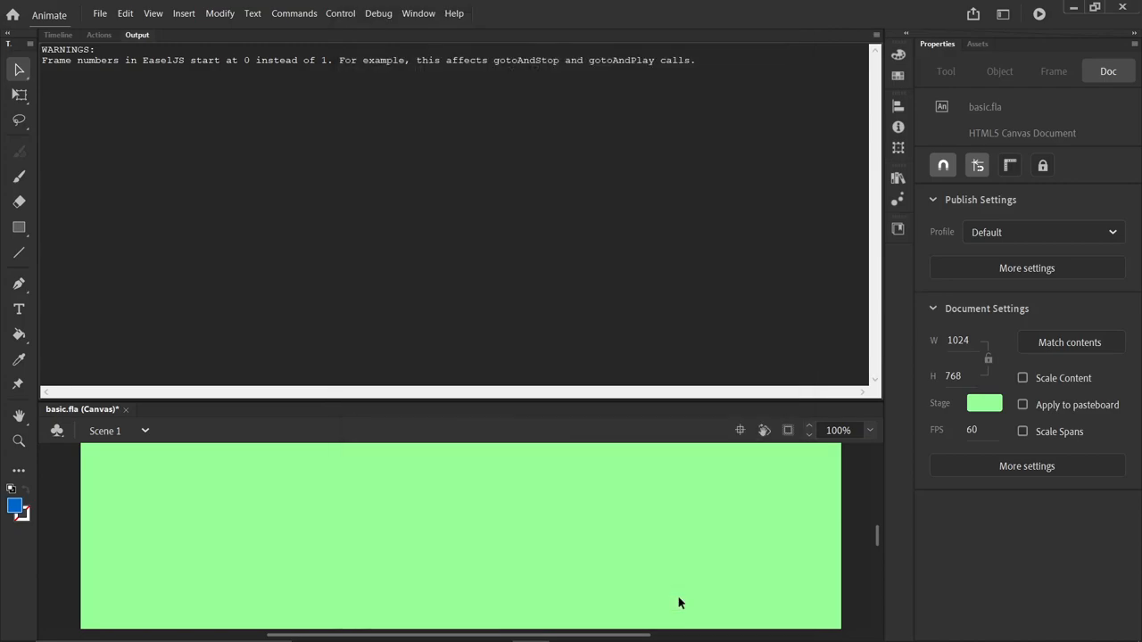
# Preview in Chrome, resize the window and drag the red circle to confirm centring, then close it
pyautogui.hotkey('shift', 'alt', 'F12')
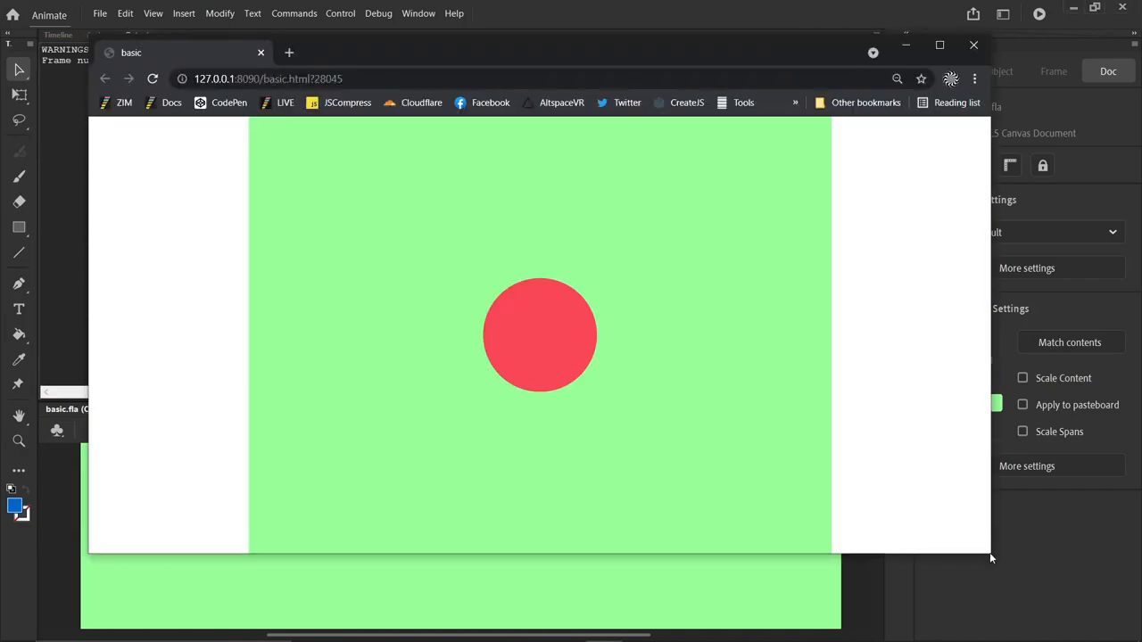
pyautogui.moveTo(990, 554)
pyautogui.mouseDown()
pyautogui.moveTo(863, 486)
pyautogui.moveTo(888, 529)
pyautogui.mouseUp()
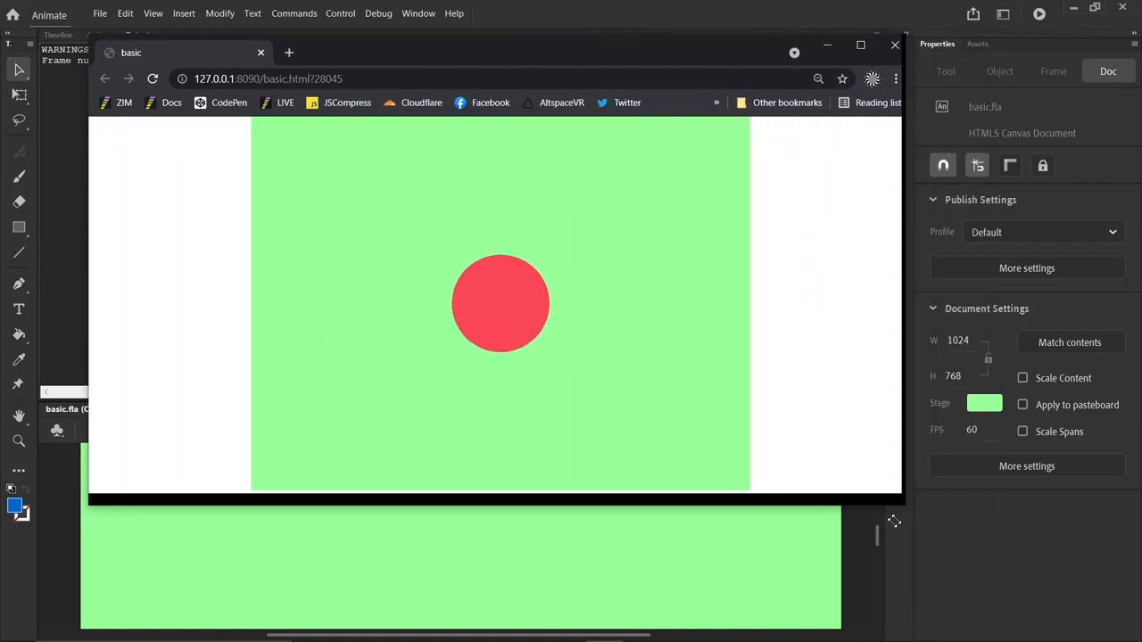
pyautogui.moveTo(548, 437)
pyautogui.mouseDown()
pyautogui.moveTo(633, 355)
pyautogui.moveTo(589, 268)
pyautogui.moveTo(478, 316)
pyautogui.mouseUp()
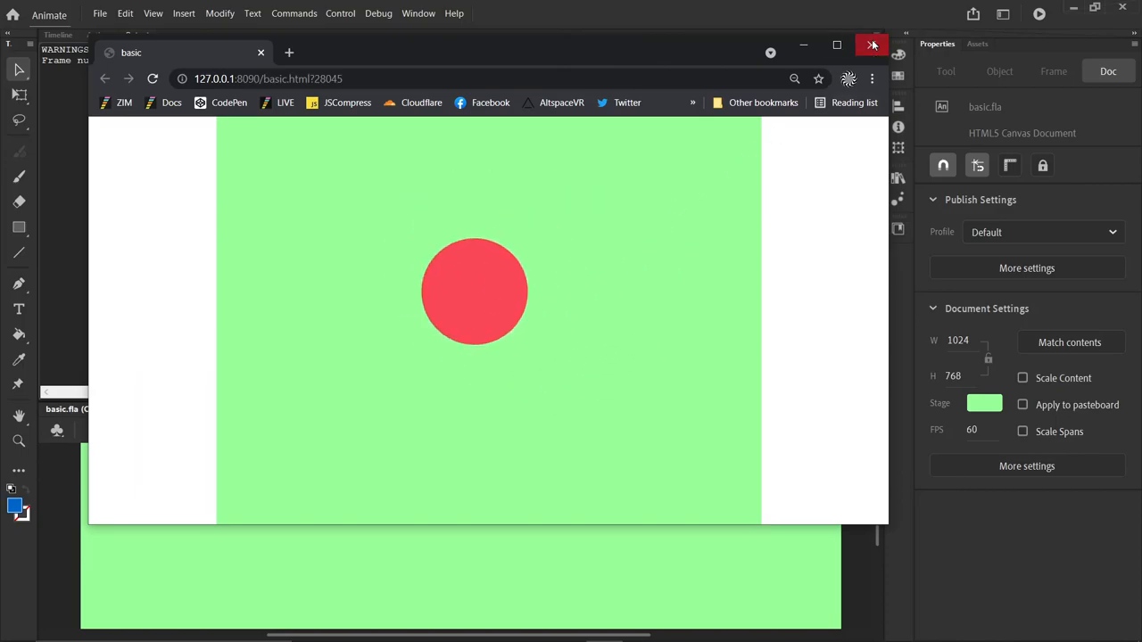
pyautogui.click(873, 45)
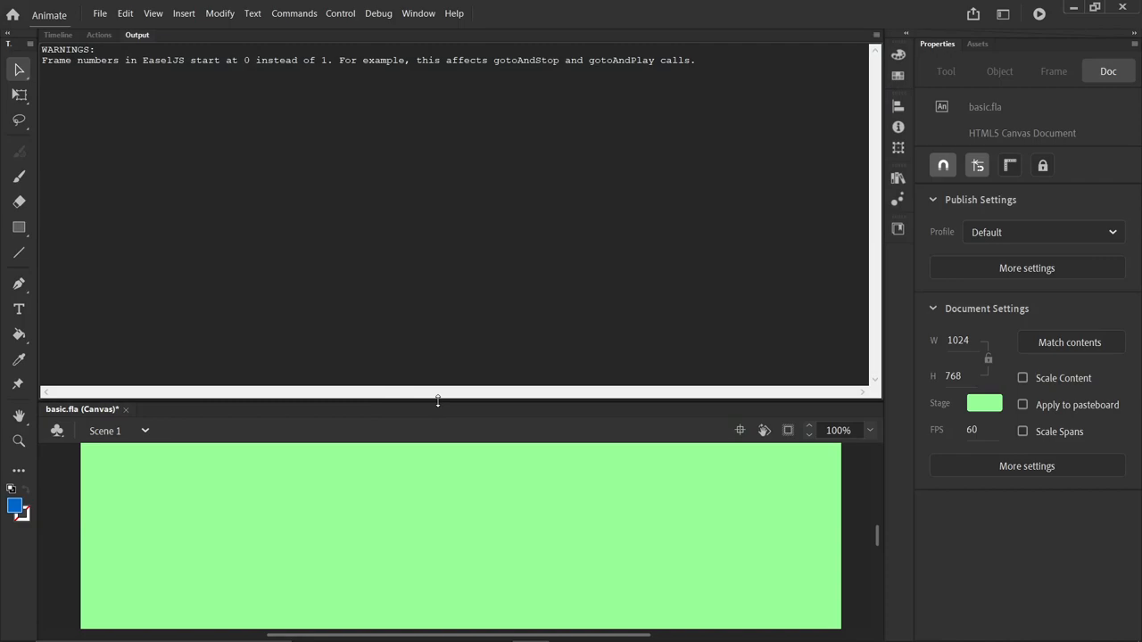
# Shrink the Output panel and draw a blue rectangle on the upper-left of the stage
pyautogui.moveTo(437, 404); pyautogui.dragTo(436, 147)
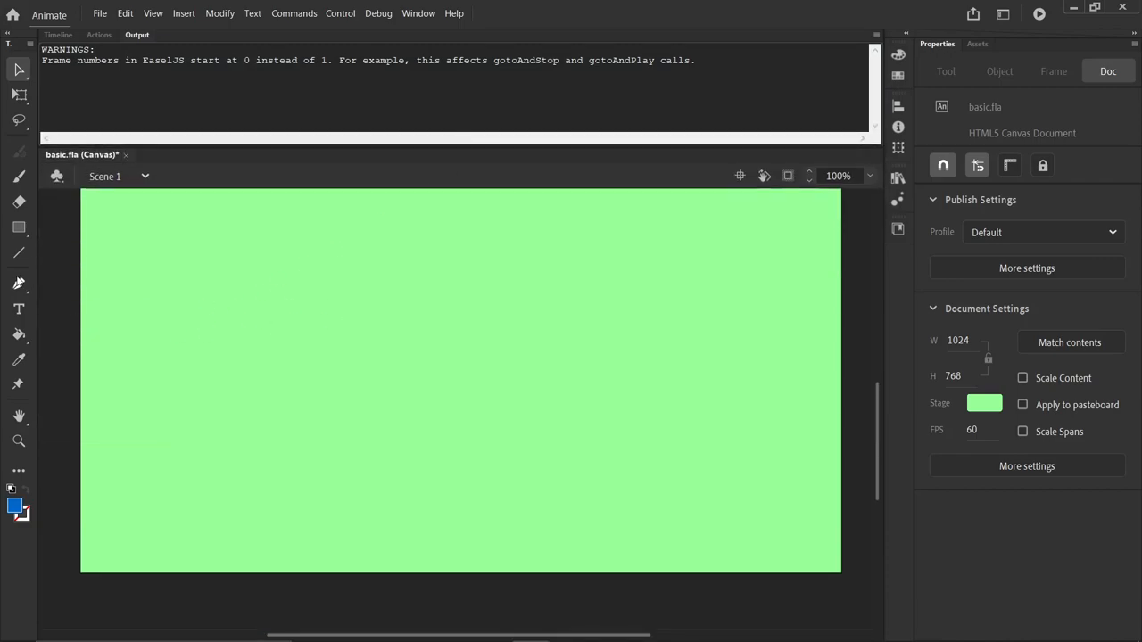
pyautogui.click(19, 227)
pyautogui.moveTo(274, 261); pyautogui.dragTo(433, 360)
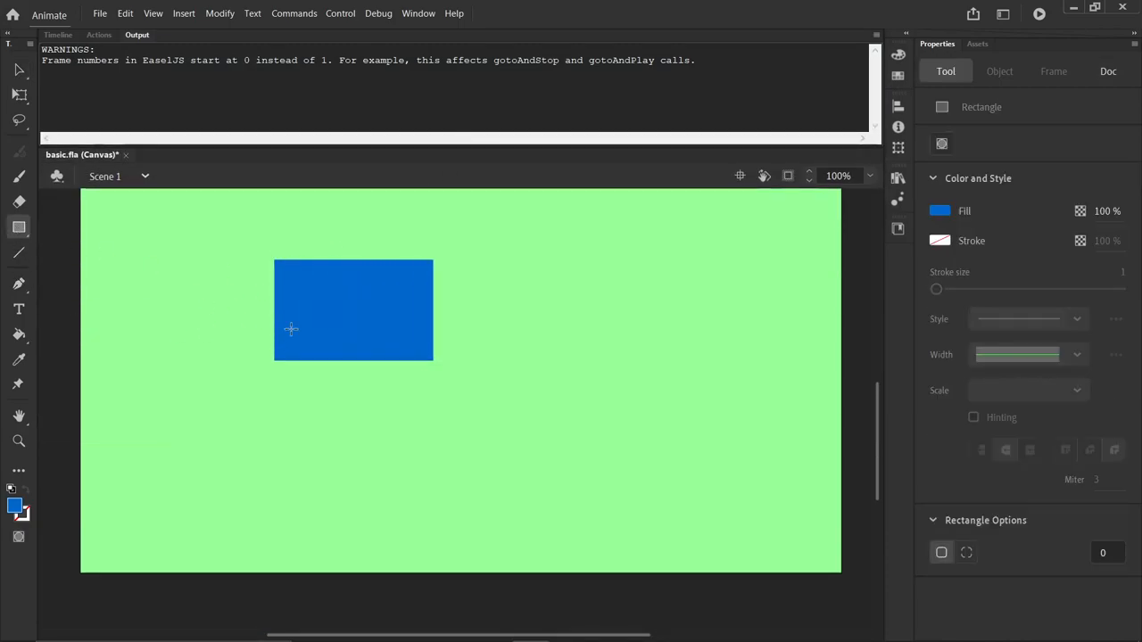
# Select the rectangle and size it to W 200 by H 150
pyautogui.click(19, 69)
pyautogui.click(325, 304)
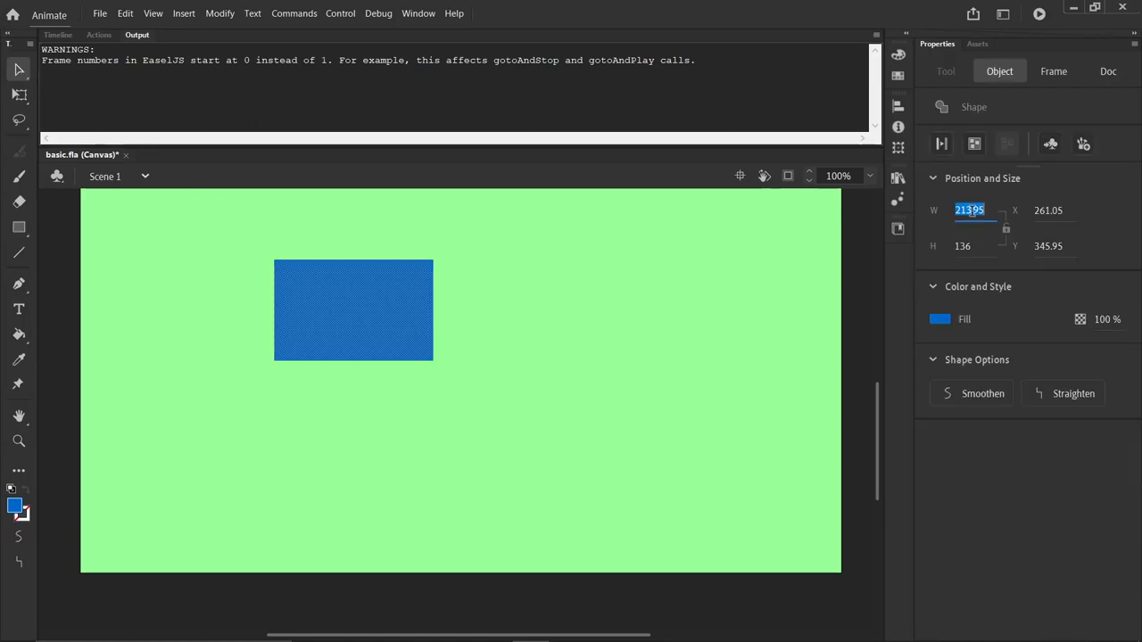
pyautogui.write('200')
pyautogui.press('Tab')
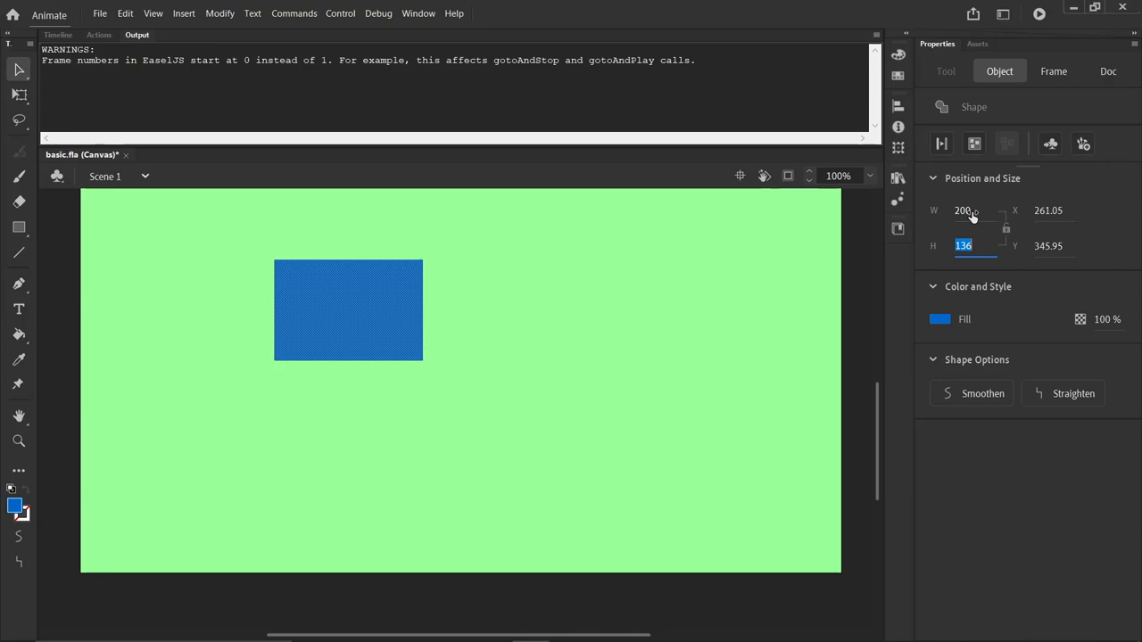
pyautogui.write('150')
pyautogui.press('Return')
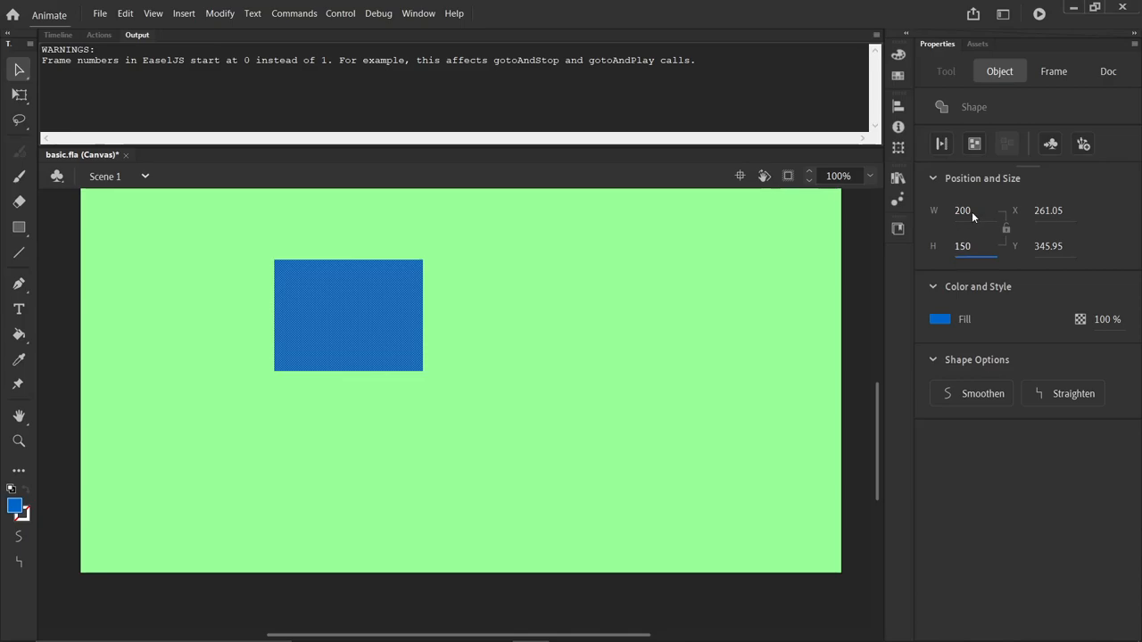
# Convert the blue rectangle into a Movie Clip symbol named Rectangle
pyautogui.rightClick(336, 296)
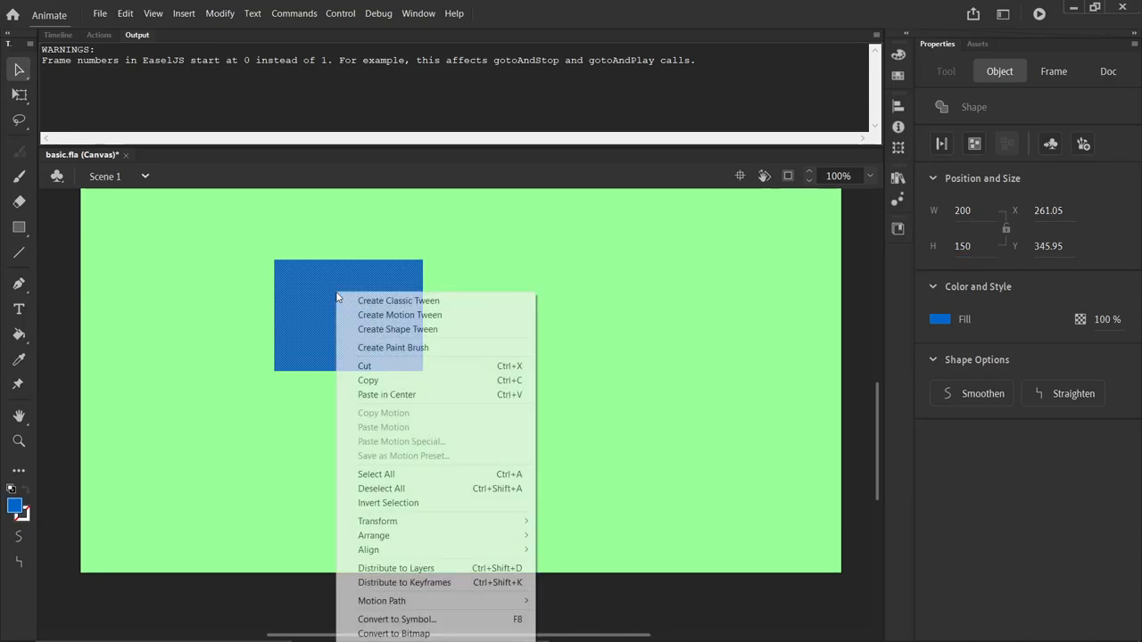
pyautogui.click(500, 623)
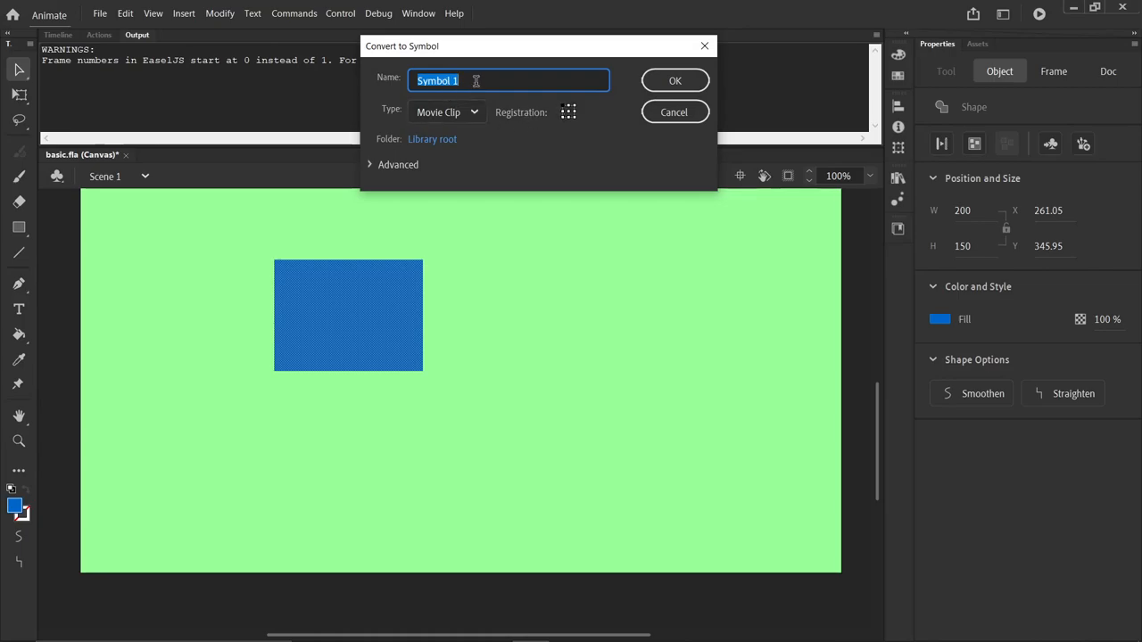
pyautogui.write('RE')
pyautogui.write('ectangle')
pyautogui.press('Return')
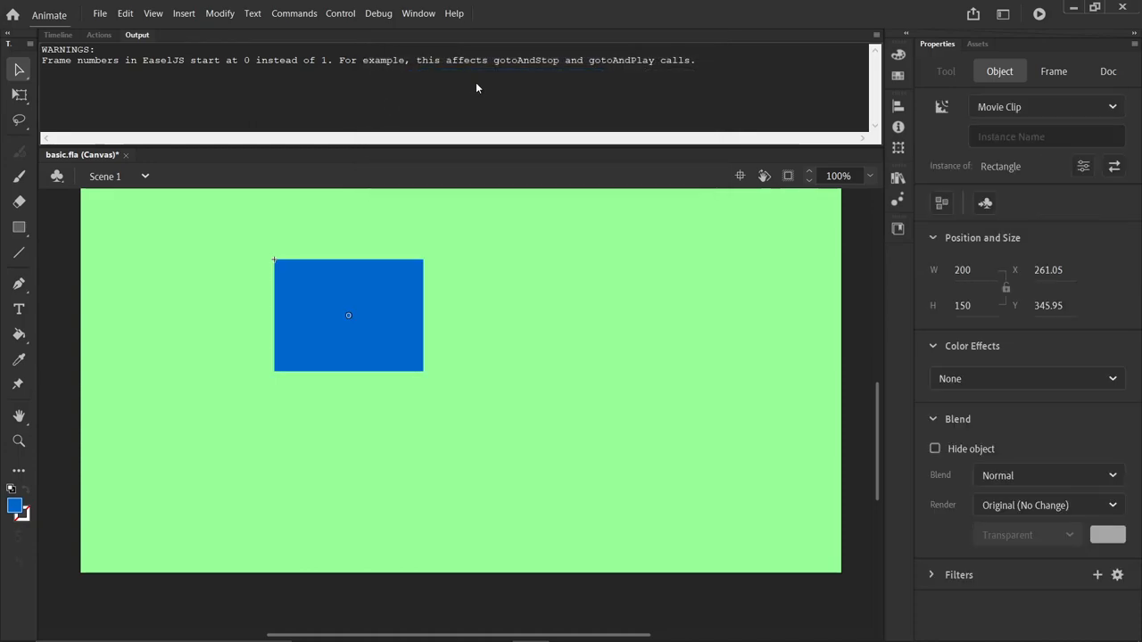
# Drag two extra Rectangle instances from the library, then delete them leaving the original selected
pyautogui.click(899, 181)
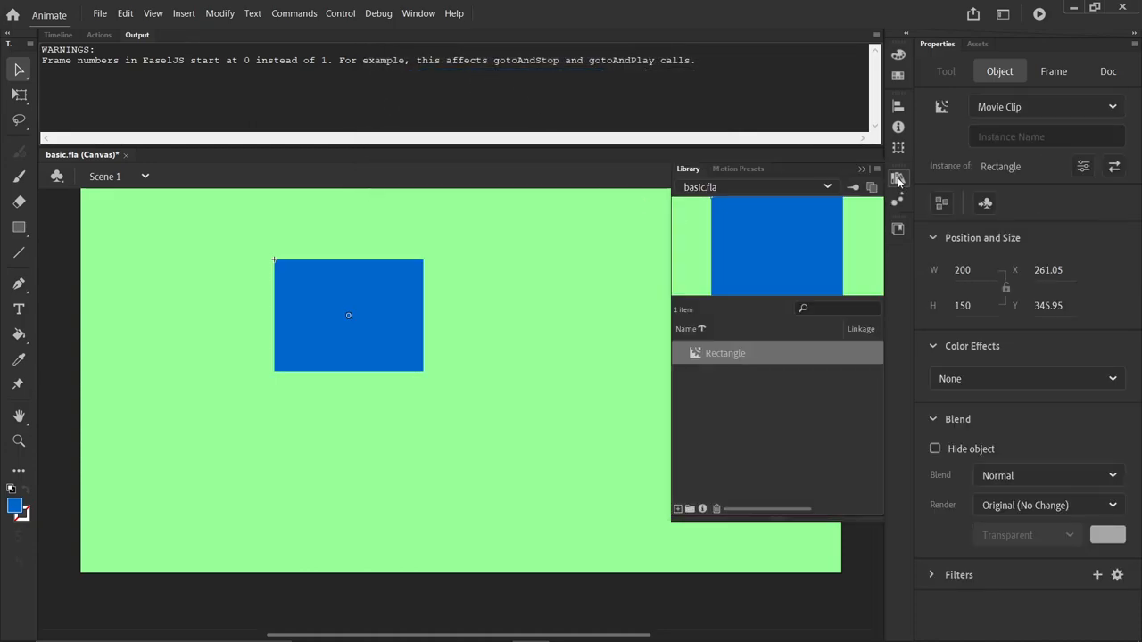
pyautogui.moveTo(705, 356); pyautogui.dragTo(530, 335)
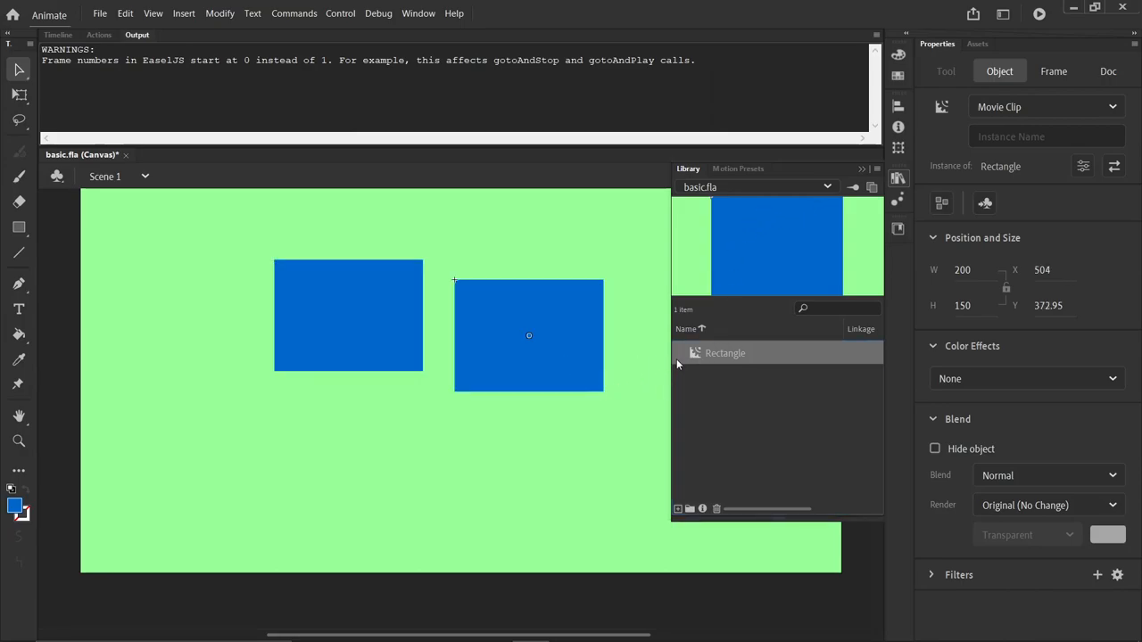
pyautogui.moveTo(684, 362); pyautogui.dragTo(565, 450)
pyautogui.click(564, 443)
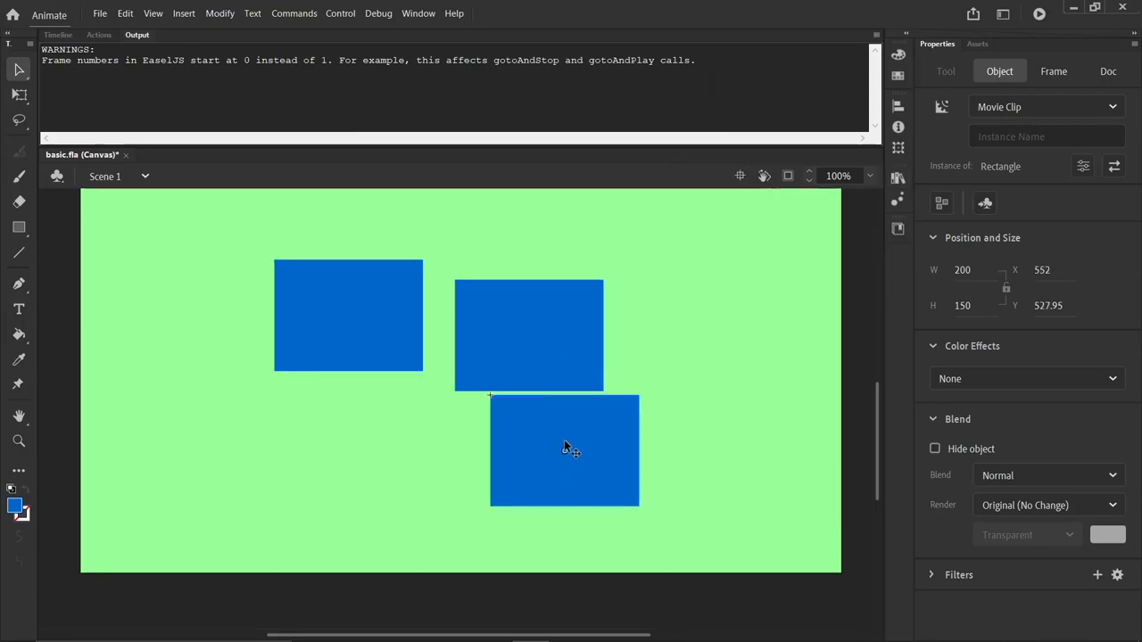
pyautogui.press('Delete')
pyautogui.click(536, 335)
pyautogui.press('Delete')
pyautogui.click(343, 297)
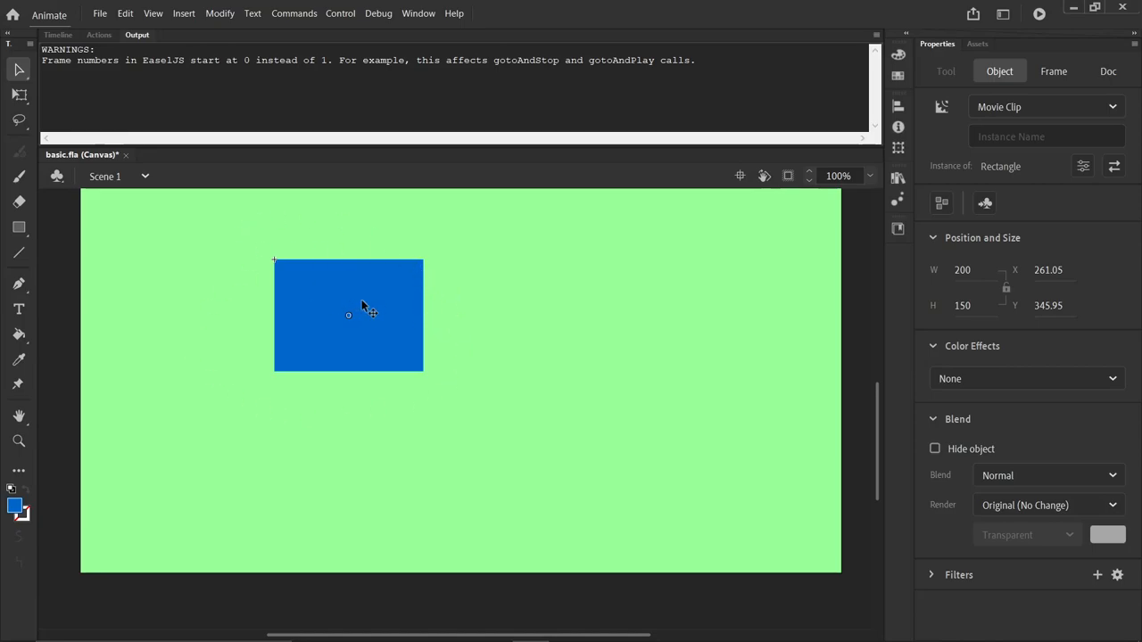
# Give the Rectangle instance the instance name rect
pyautogui.click(1019, 136)
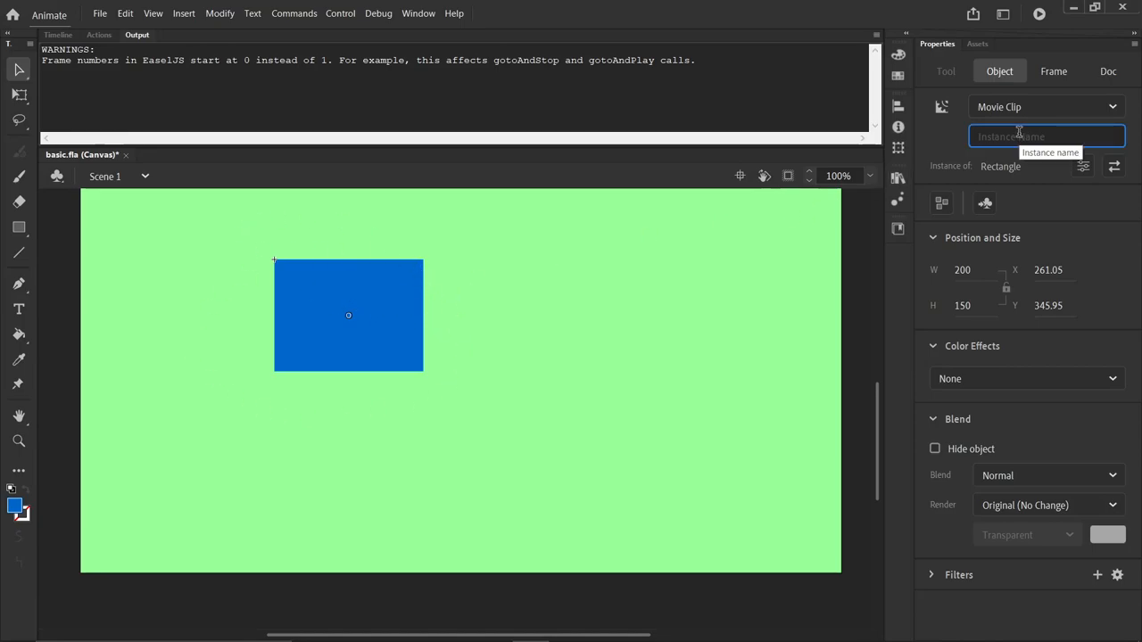
pyautogui.write('rect')
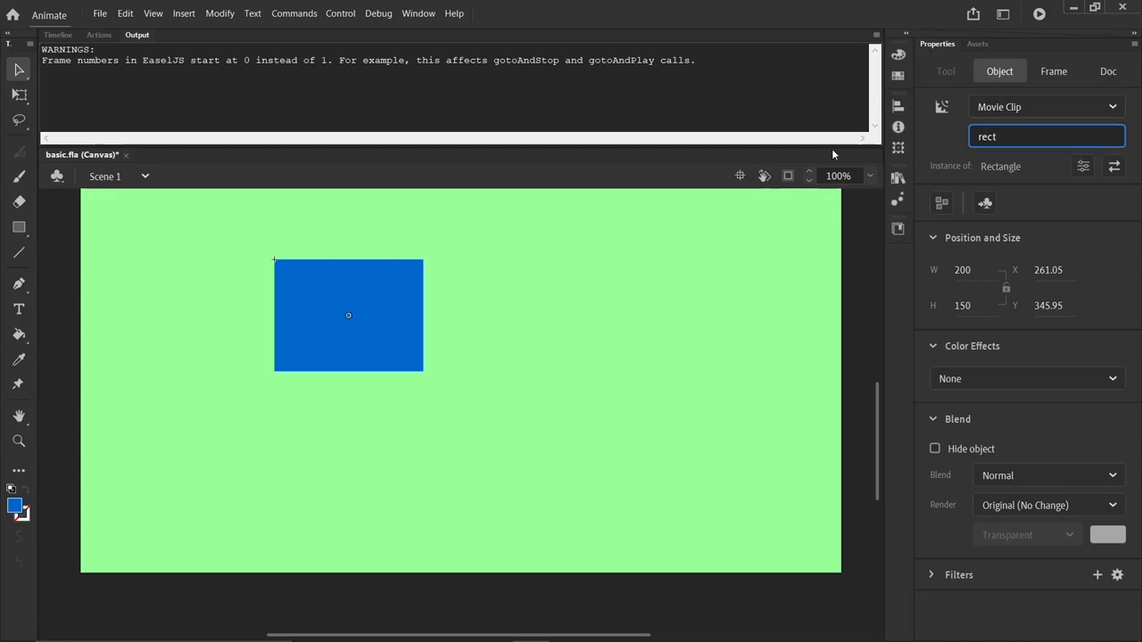
pyautogui.click(409, 297)
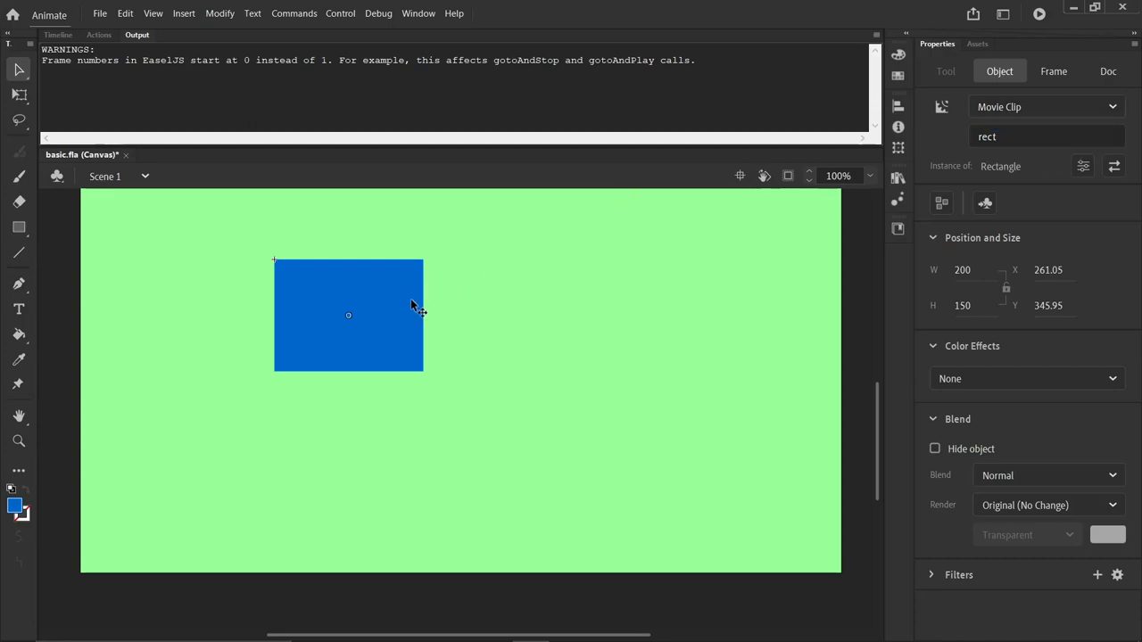
# In the frame script add 'const rect = this.rect;' below the circle code
pyautogui.click(97, 34)
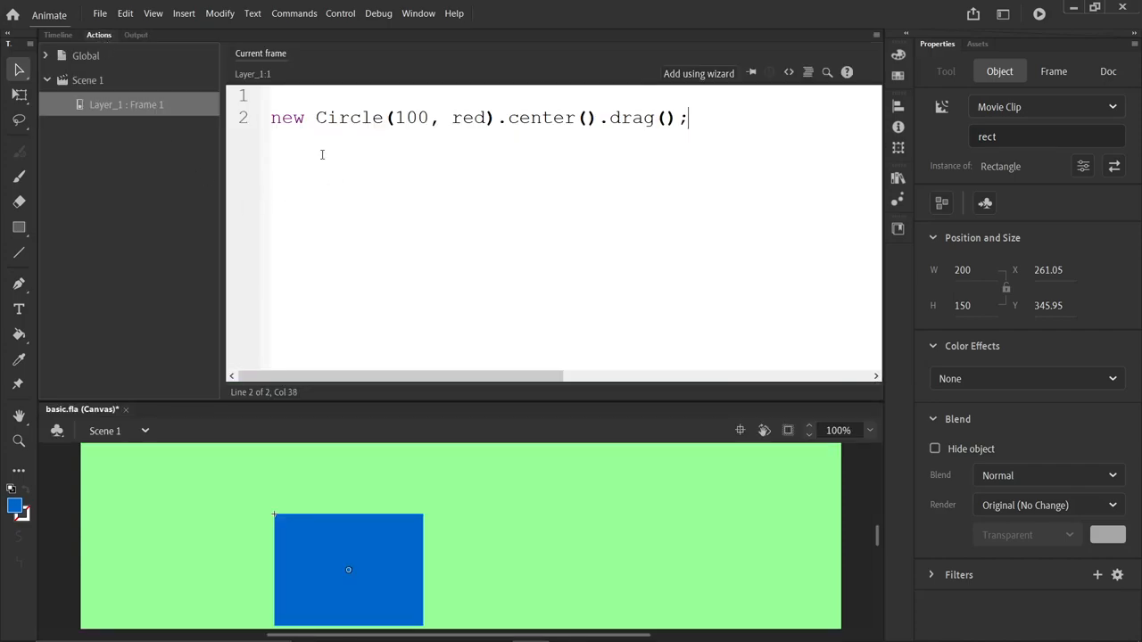
pyautogui.press('Return')
pyautogui.press('Return')
pyautogui.write('const rect = this.rect')
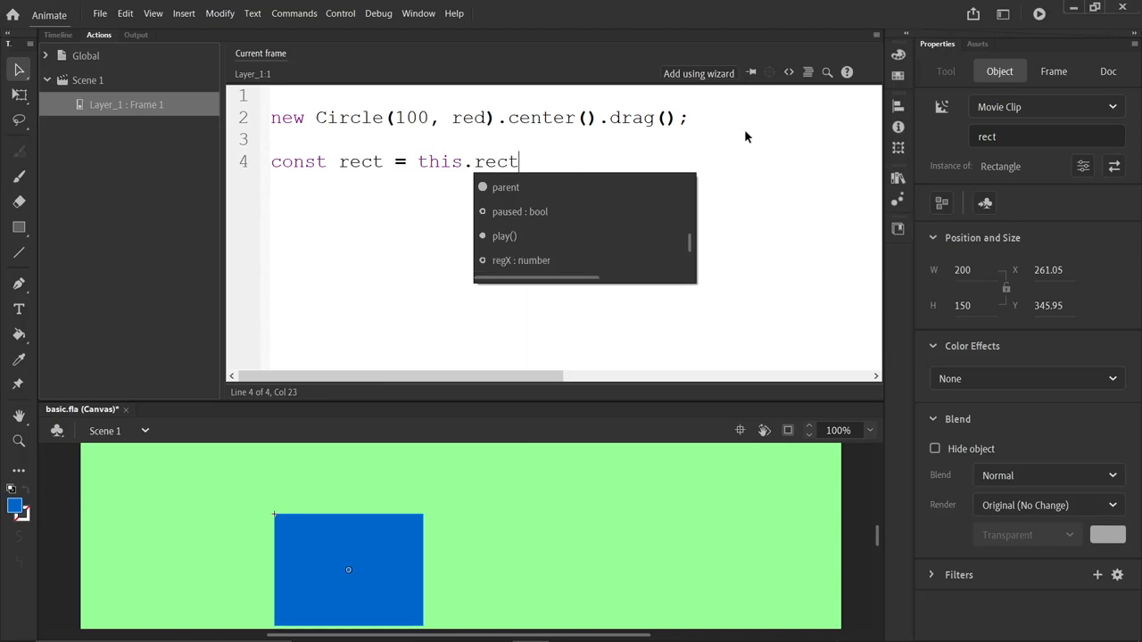
pyautogui.write(';')
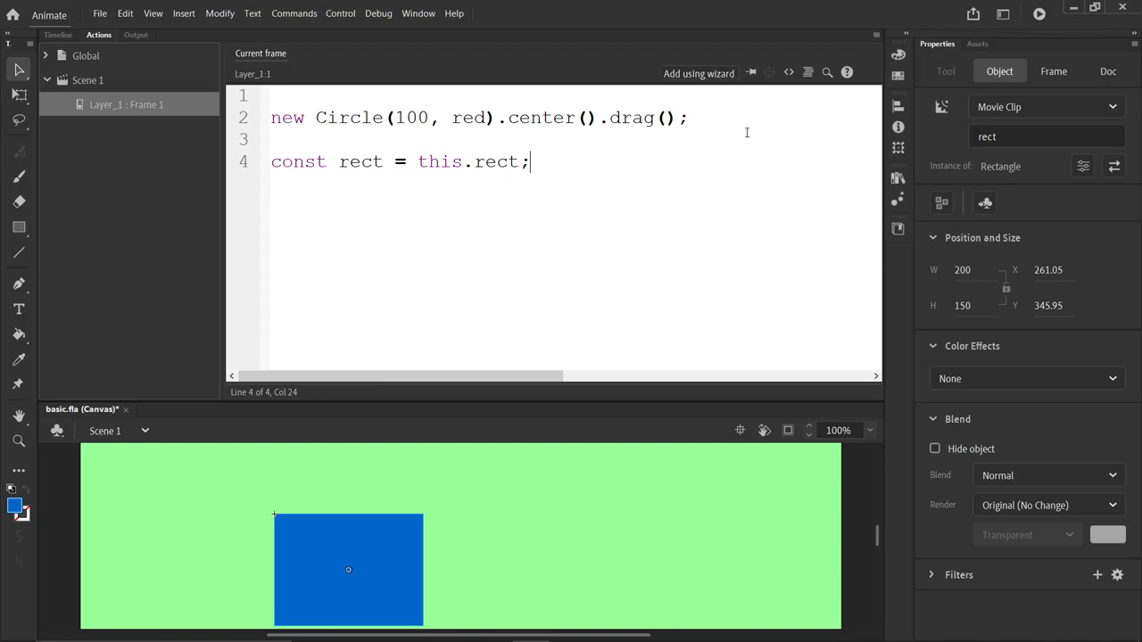
pyautogui.click(421, 159)
pyautogui.click(552, 158)
pyautogui.press('Return')
pyautogui.write('rect.center();')
# Add 'rect.center();' on its own line after a blank line
pyautogui.click(538, 164)
pyautogui.press('Return')
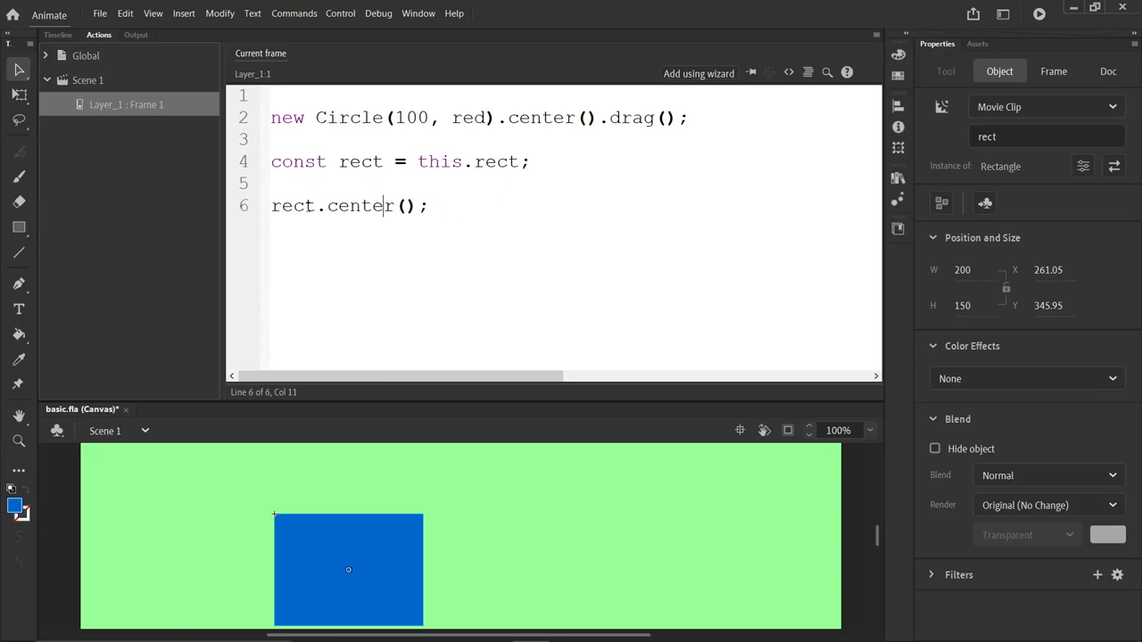
pyautogui.doubleClick(304, 207)
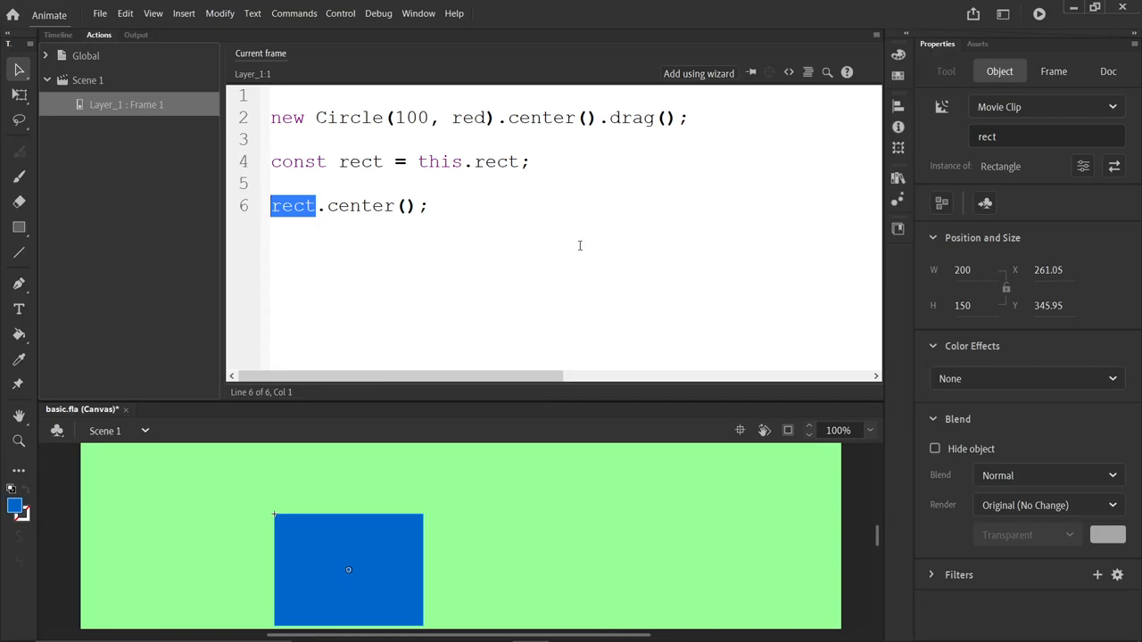
pyautogui.moveTo(511, 117); pyautogui.dragTo(656, 117)
# Wrap this.rect in zimify() and add a zimify(rect.parent) line
pyautogui.click(417, 161)
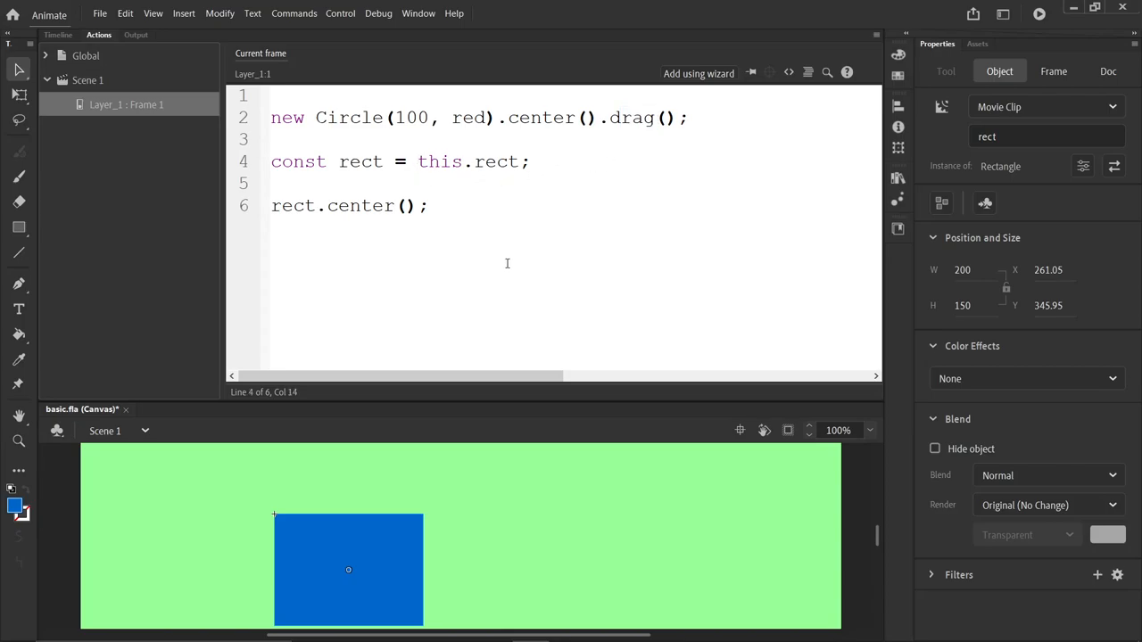
pyautogui.write('zimif')
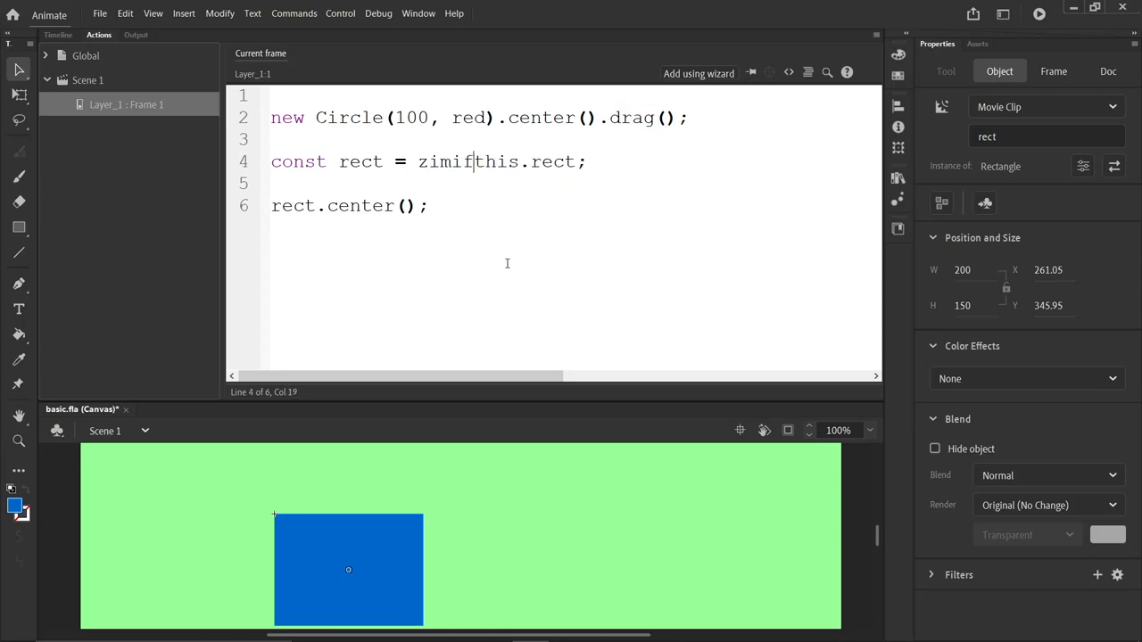
pyautogui.write('y(')
pyautogui.press('Right')
pyautogui.press('Right')
pyautogui.press('Right')
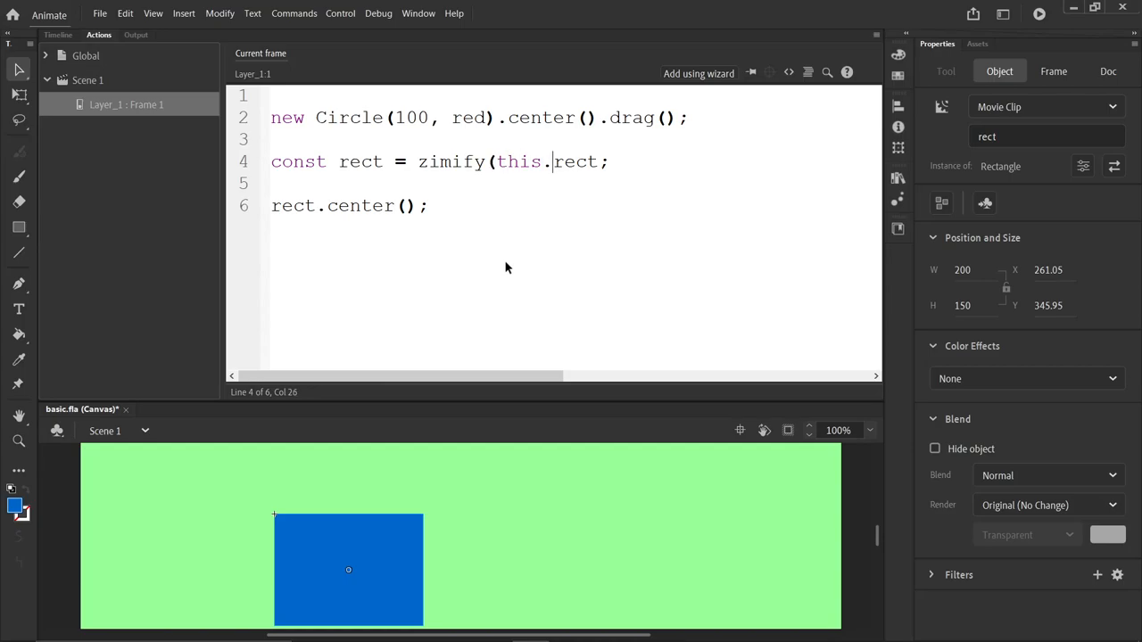
pyautogui.press('Right')
pyautogui.press('Right')
pyautogui.press('Right')
pyautogui.write(')')
pyautogui.click(327, 206)
pyautogui.click(640, 162)
pyautogui.press('Return')
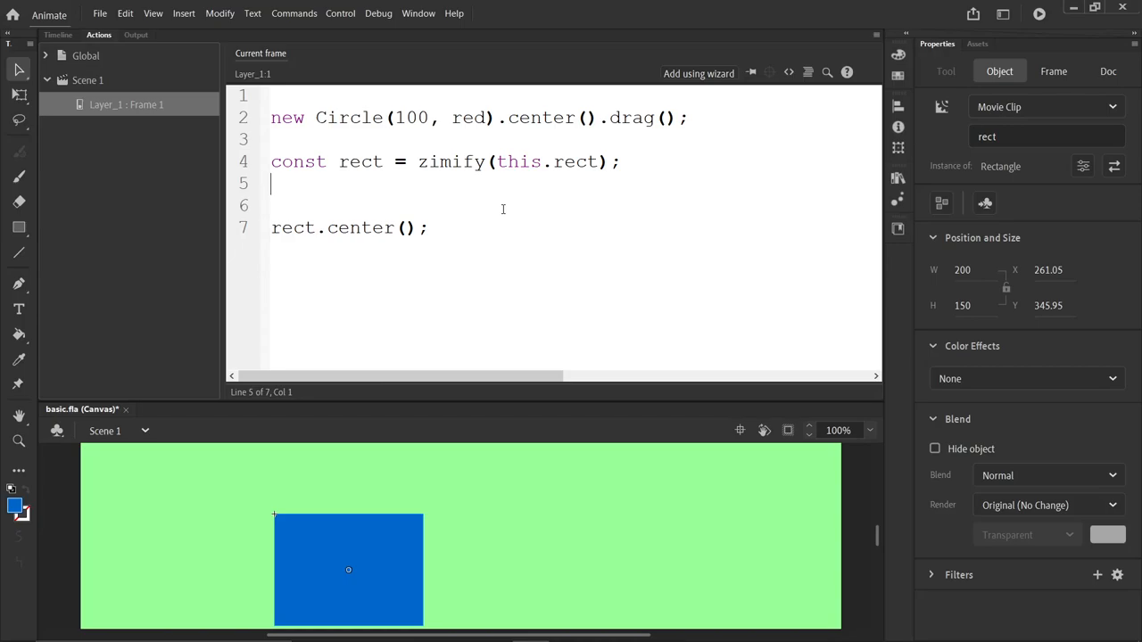
pyautogui.write('zimify(rect.parent)')
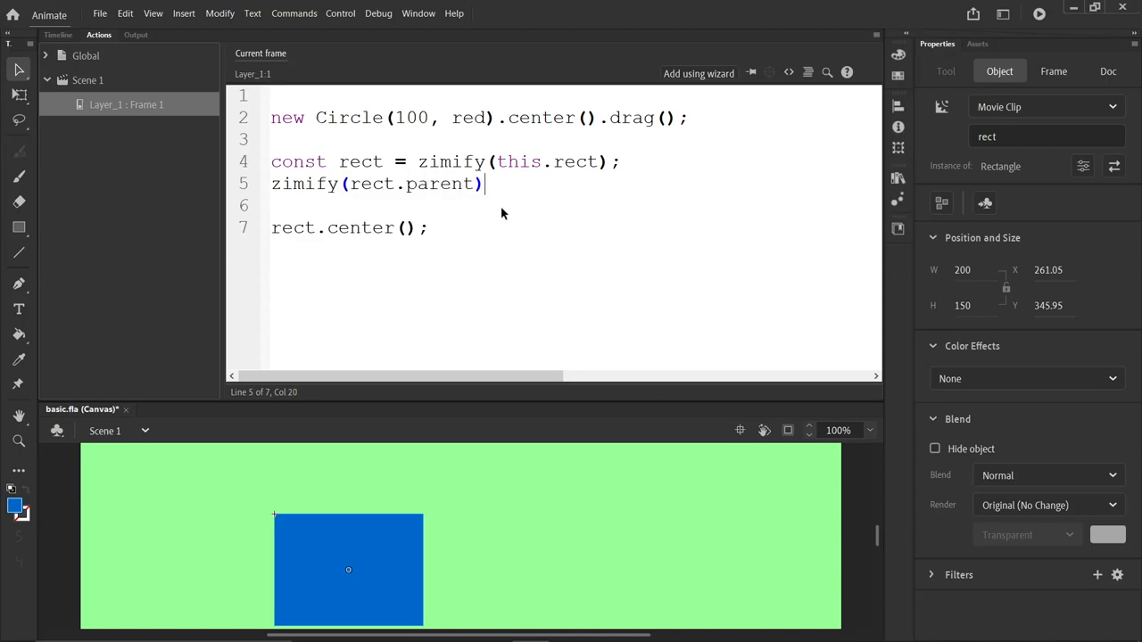
pyautogui.write(';')
# Add rect.parent.setBounds(0,0,stageW,stageH), correcting the stage height name
pyautogui.press('Return')
pyautogui.write('rect.parent./')
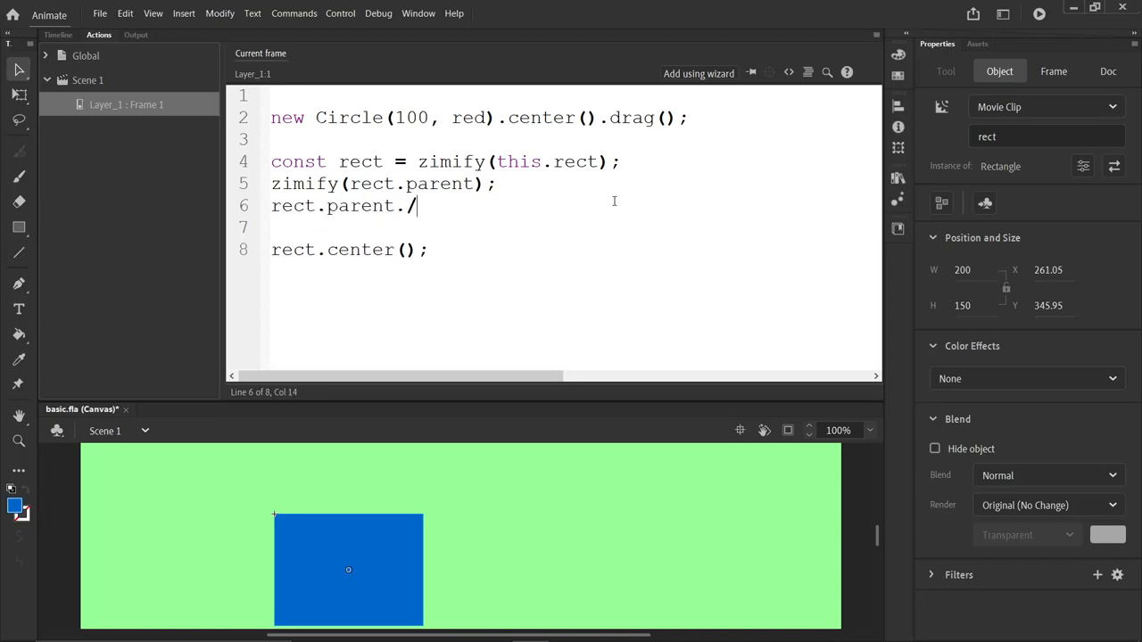
pyautogui.press('BackSpace')
pyautogui.write('setBounds')
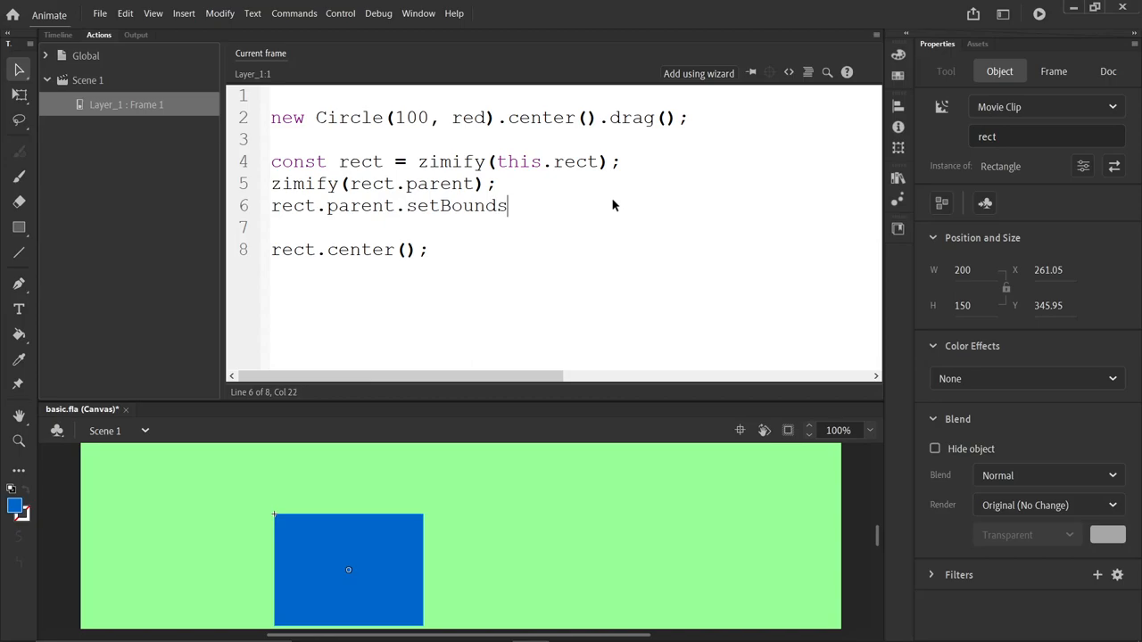
pyautogui.write('()')
pyautogui.press('Left')
pyautogui.write(',0,stageW,stageJ')
pyautogui.press('BackSpace')
pyautogui.write('H);')
pyautogui.moveTo(576, 206); pyautogui.dragTo(712, 205)
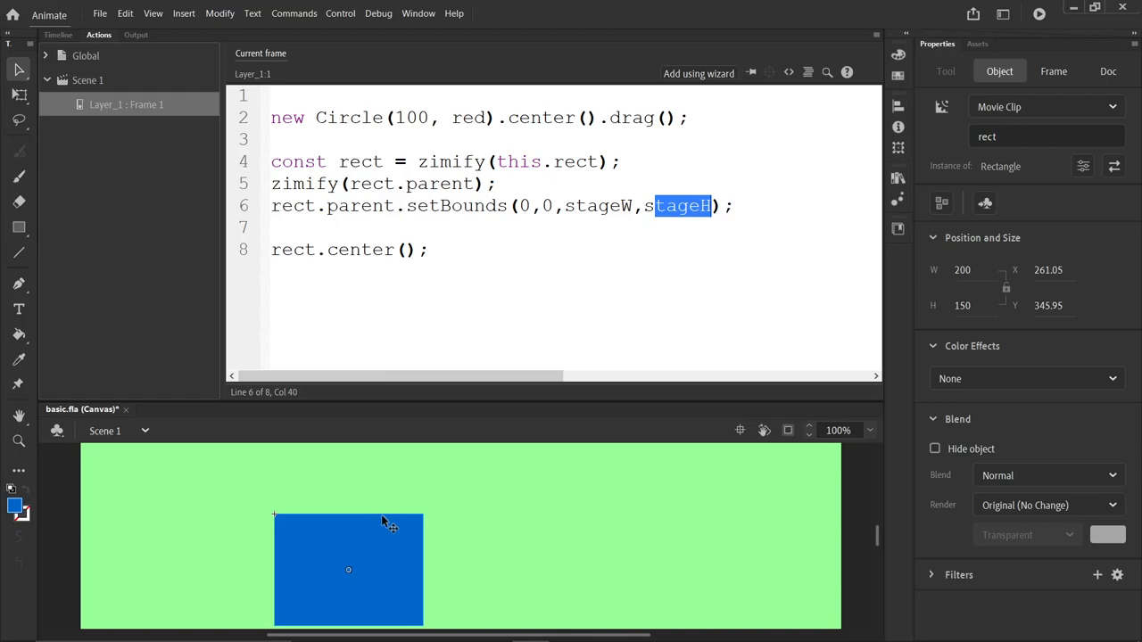
# Add rect.setBounds(0,0,200,150) on a new line, fixing the parentheses and height value
pyautogui.click(320, 232)
pyautogui.press('Return')
pyautogui.write('rect.')
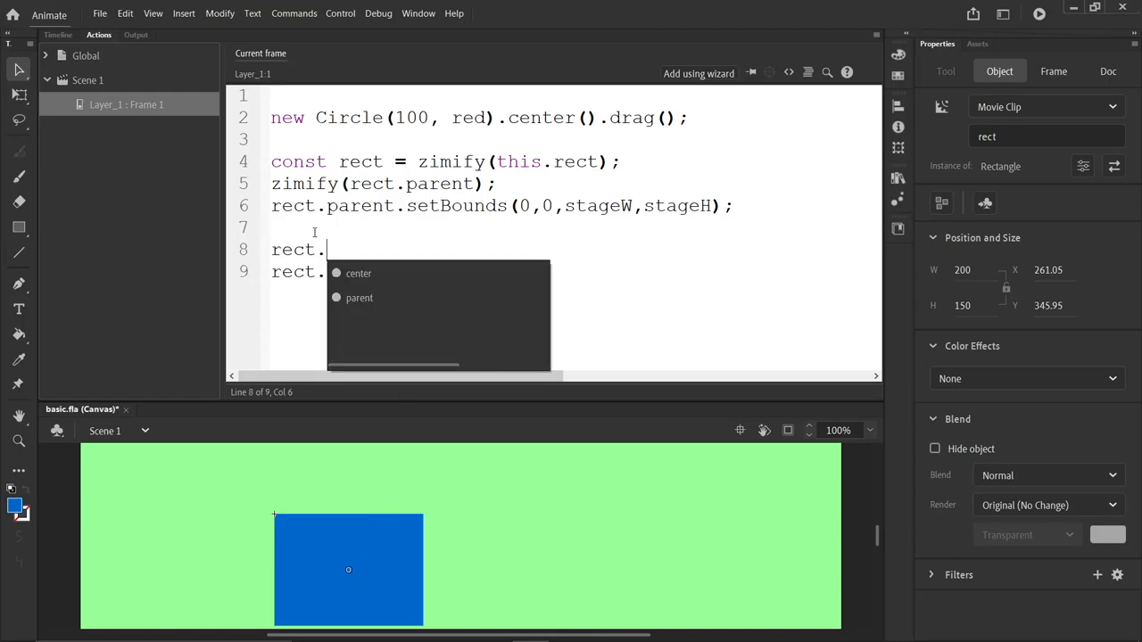
pyautogui.write('setBounds')
pyautogui.press('Escape')
pyautogui.write(')')
pyautogui.press('BackSpace')
pyautogui.write('()')
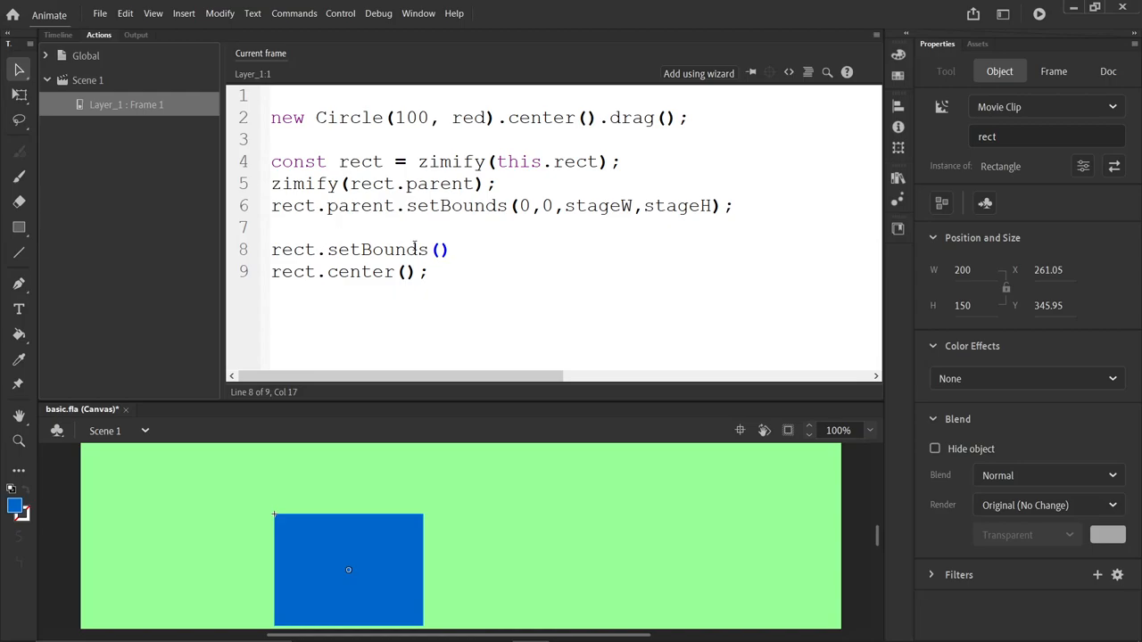
pyautogui.press('Left')
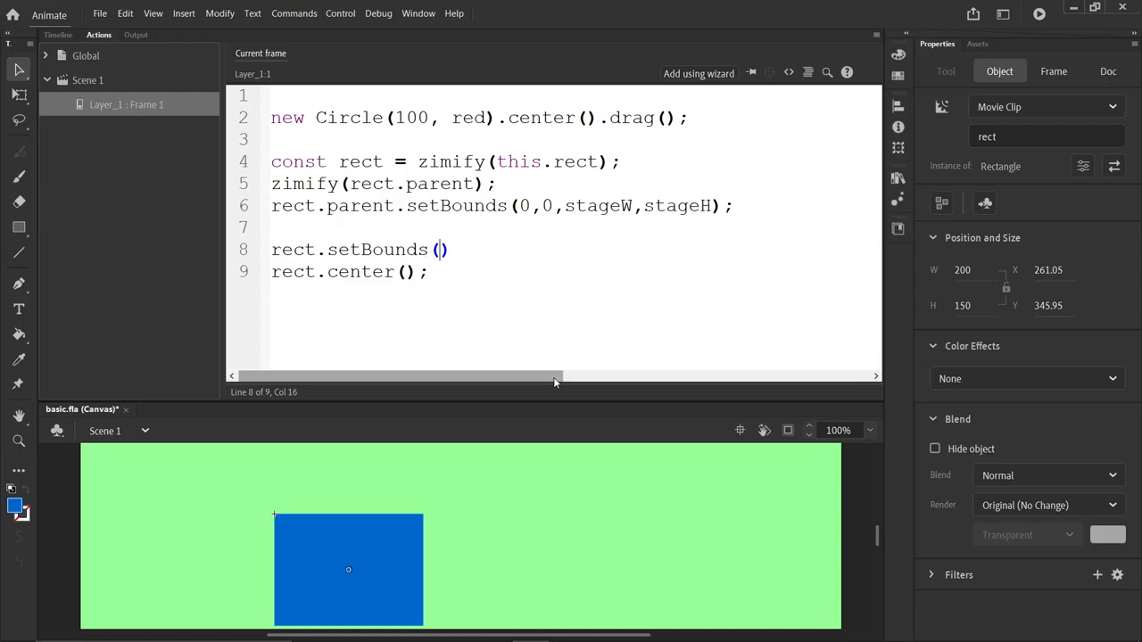
pyautogui.write('0,0,200,2')
pyautogui.press('BackSpace')
pyautogui.write('150);')
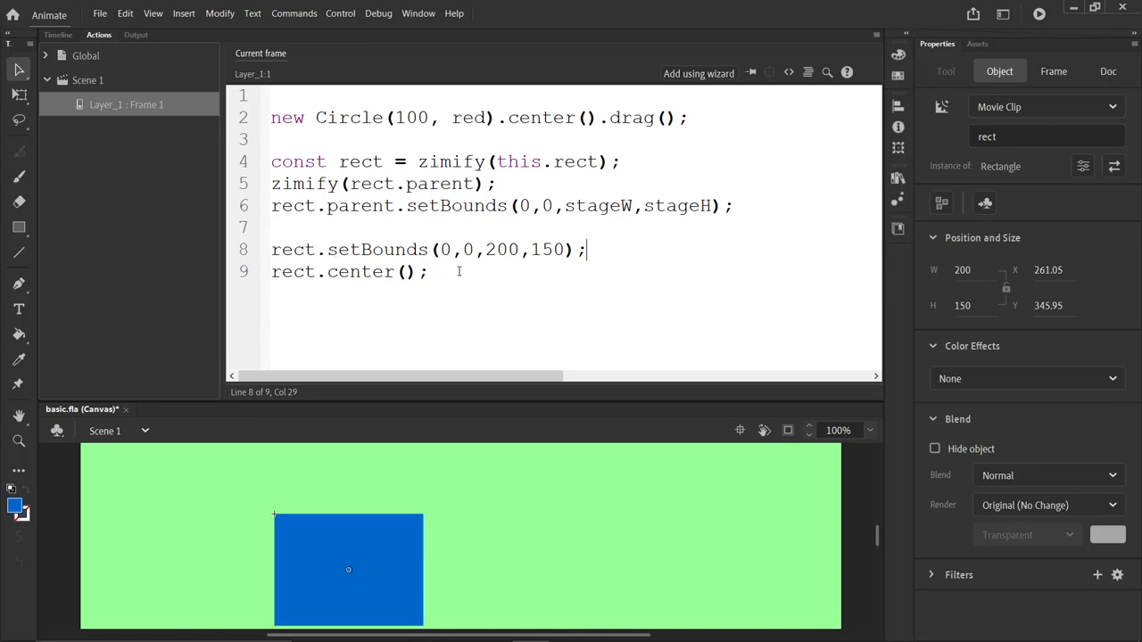
# Test the movie with Ctrl+Enter, drag the red circle off the centred blue rectangle, and move the browser aside
pyautogui.click(458, 271)
pyautogui.hotkey('ctrl', 'Return')
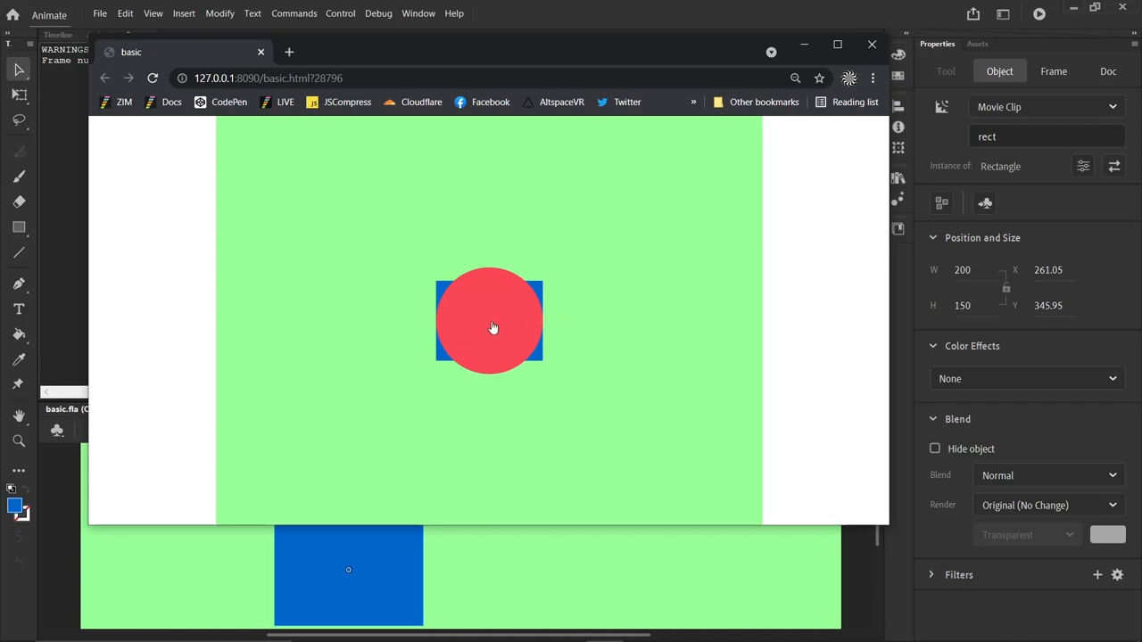
pyautogui.moveTo(492, 326)
pyautogui.mouseDown()
pyautogui.moveTo(623, 242)
pyautogui.moveTo(610, 240)
pyautogui.mouseUp()
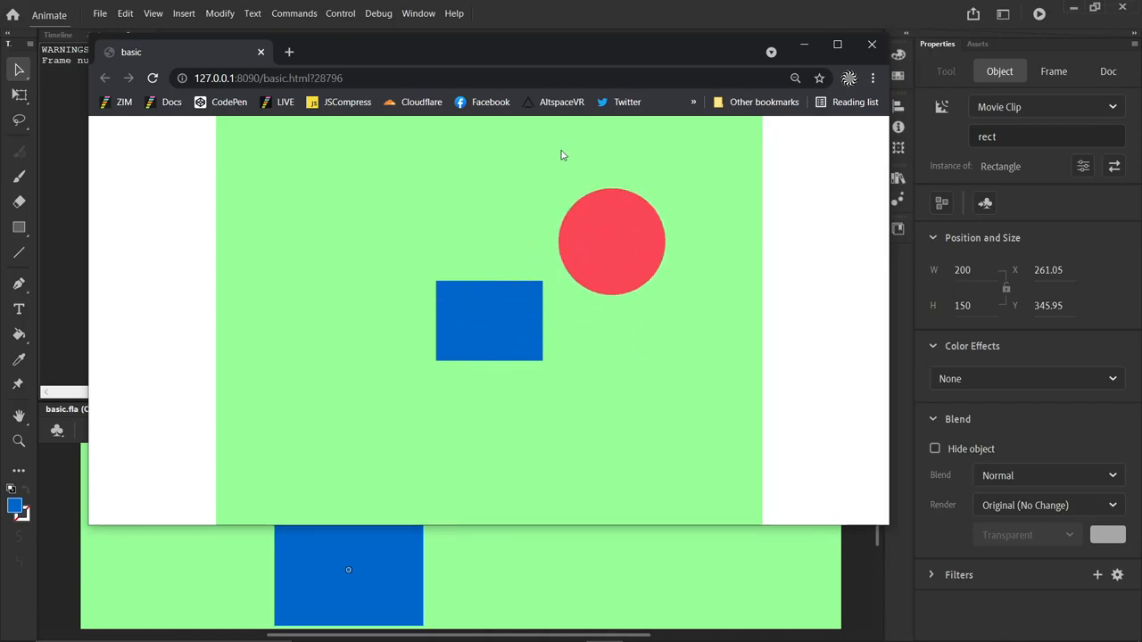
pyautogui.moveTo(403, 49); pyautogui.dragTo(1141, 106)
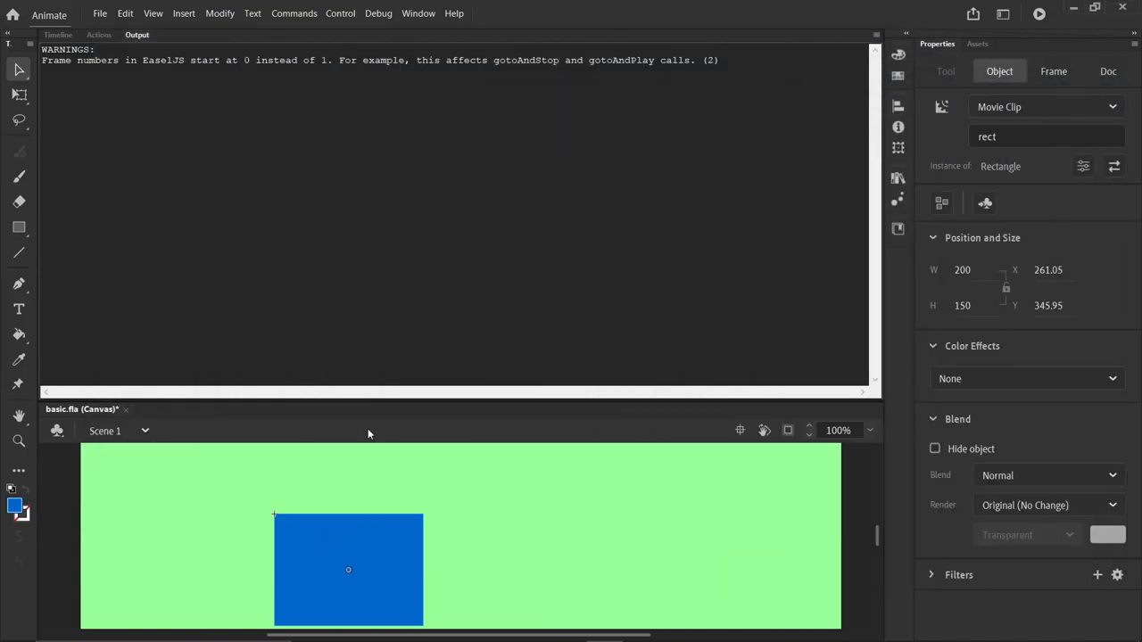
# Append .drag() to the rect code line and bring the published page back into view
pyautogui.click(99, 35)
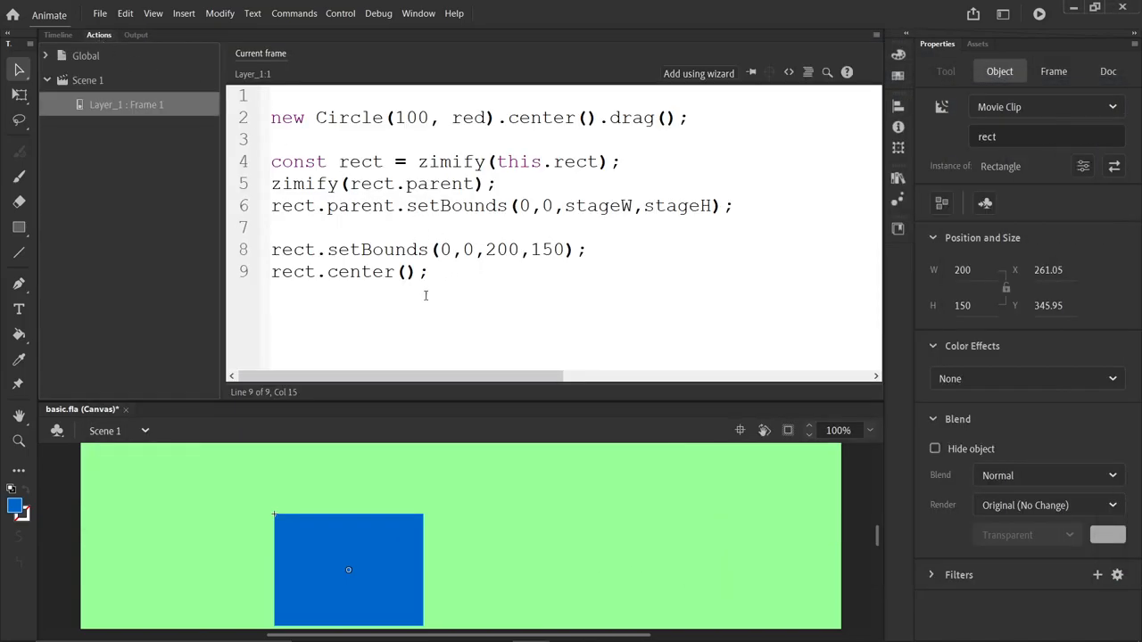
pyautogui.press('Left')
pyautogui.write('.dra')
pyautogui.write('g()')
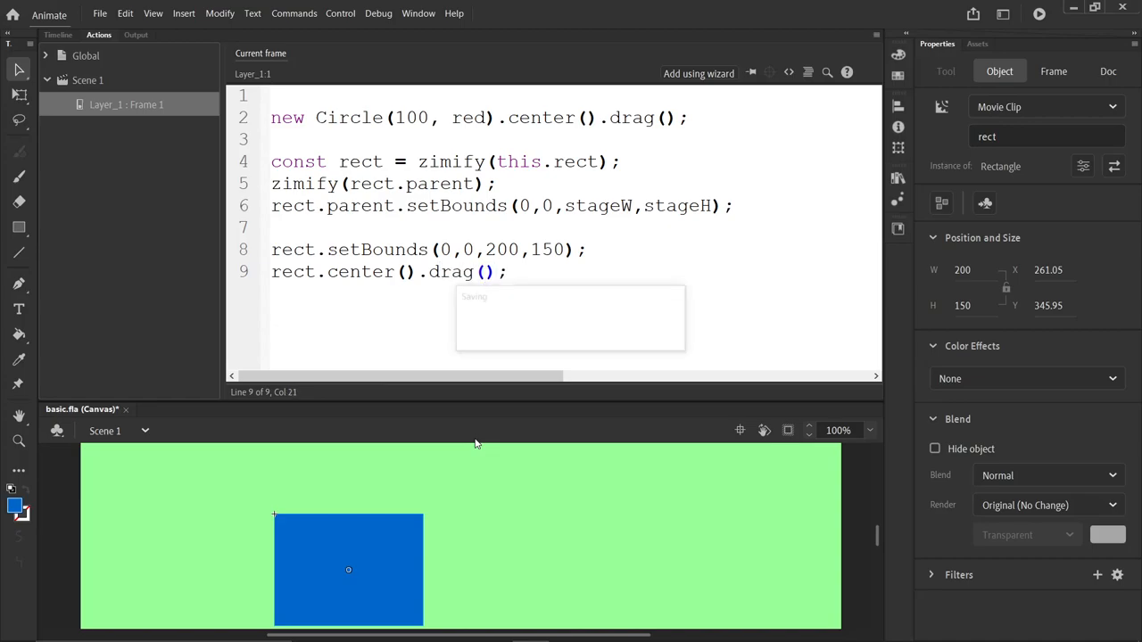
pyautogui.moveTo(1053, 92); pyautogui.dragTo(282, 68)
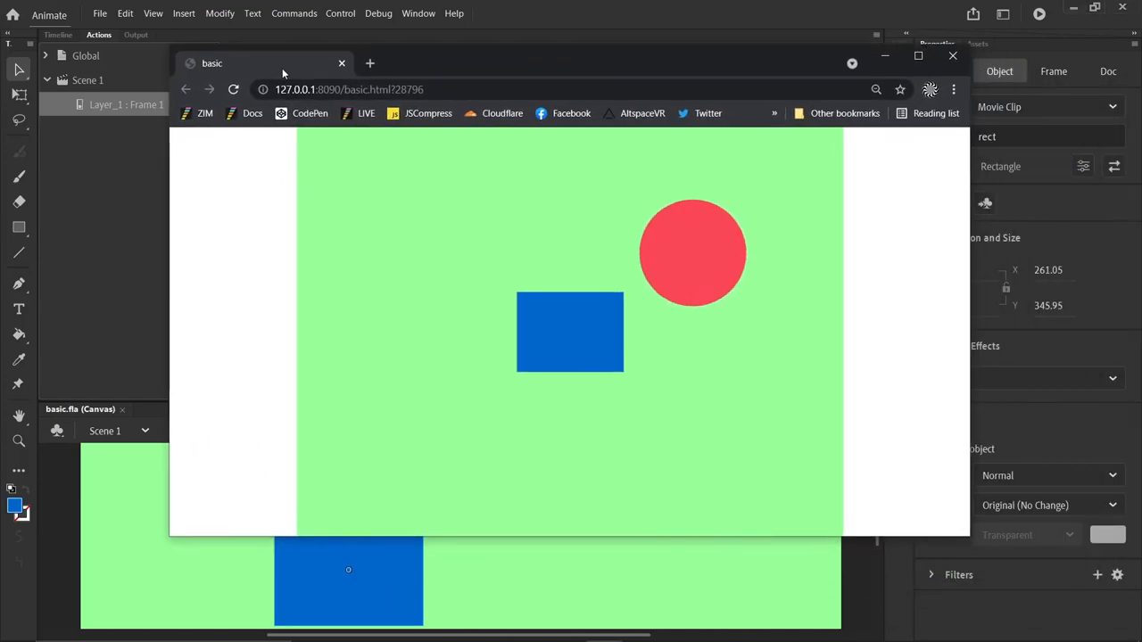
# Reload the page, drag the red circle below the rectangle, and close the preview
pyautogui.click(234, 89)
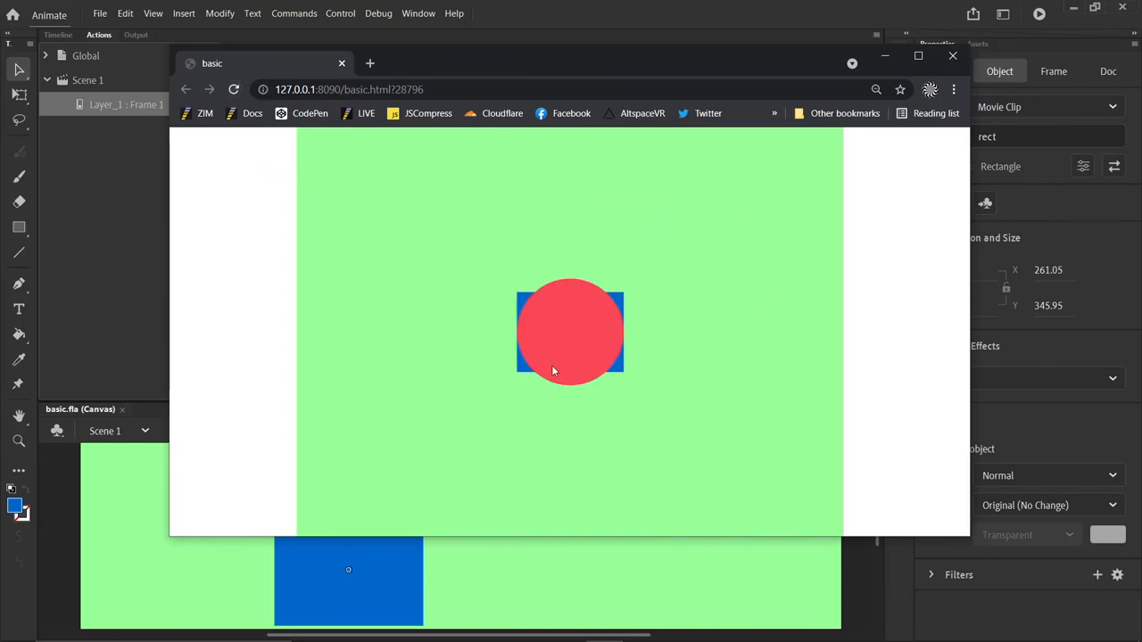
pyautogui.moveTo(565, 352); pyautogui.dragTo(651, 392)
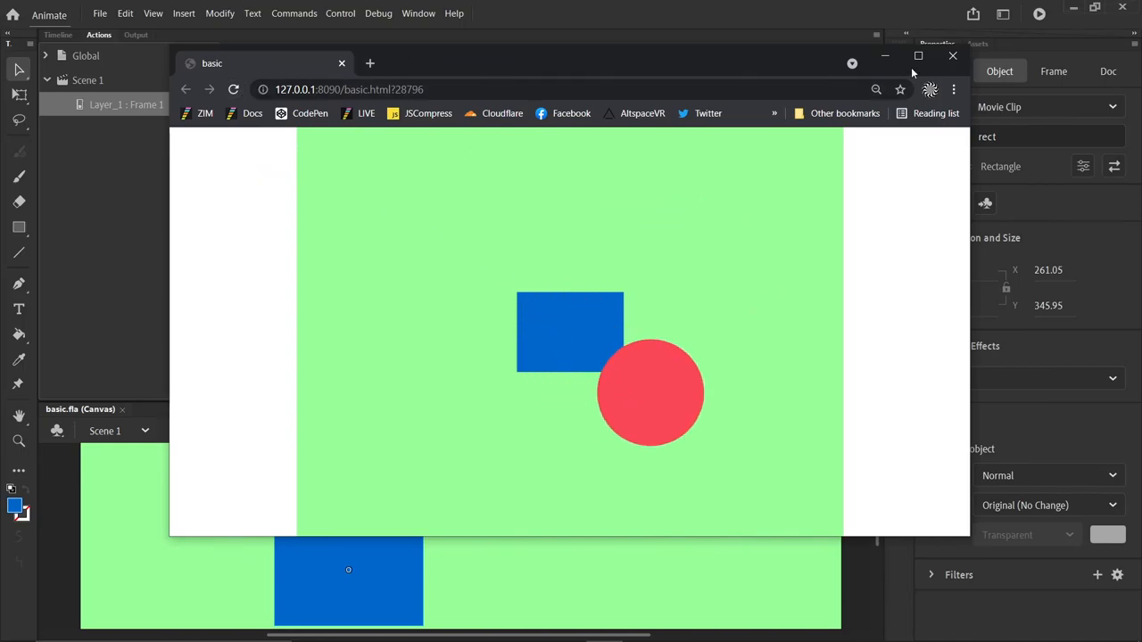
pyautogui.click(952, 56)
# Publish the movie to Chrome and drag the red circle and blue rectangle around the green stage
pyautogui.hotkey('ctrl', 'Return')
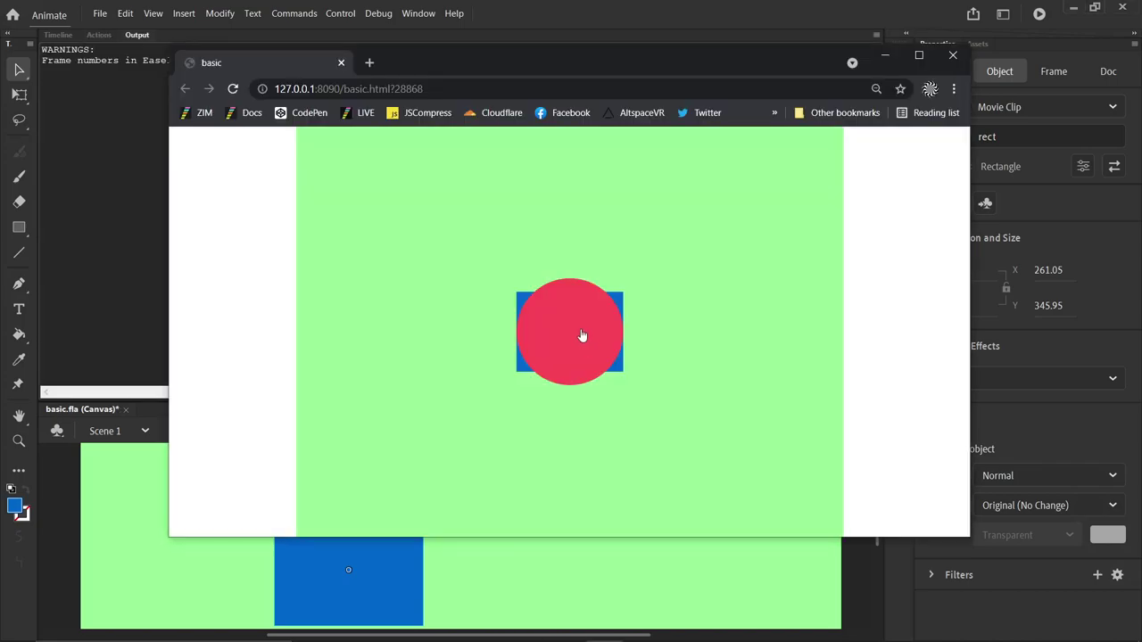
pyautogui.moveTo(581, 332); pyautogui.dragTo(700, 272)
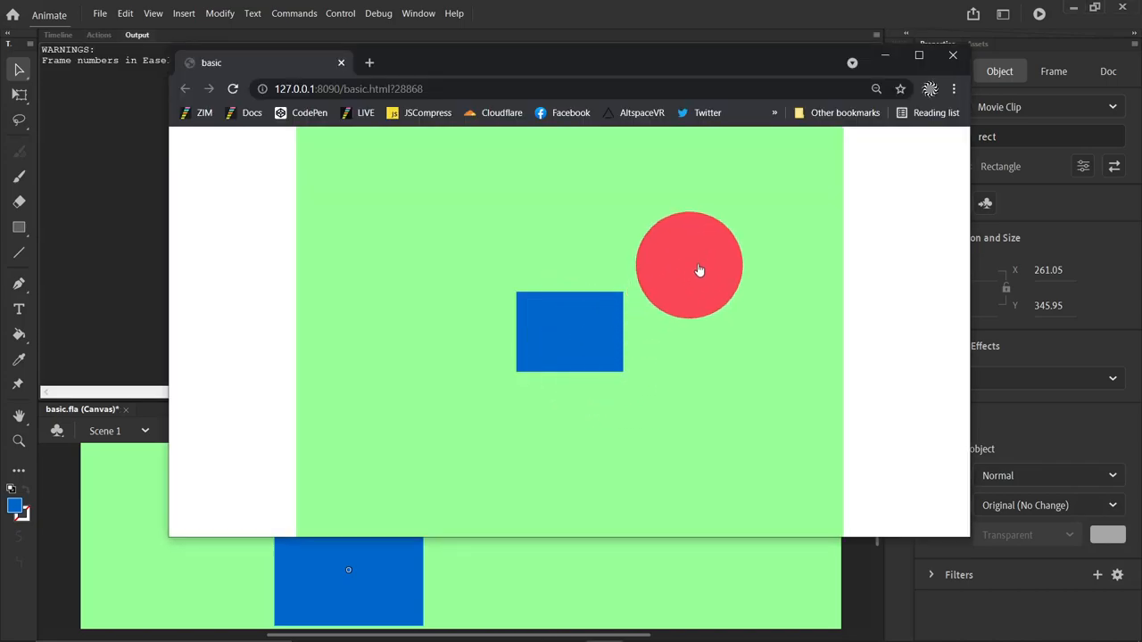
pyautogui.moveTo(585, 319); pyautogui.dragTo(451, 339)
pyautogui.moveTo(678, 294)
pyautogui.mouseDown()
pyautogui.moveTo(645, 385)
pyautogui.moveTo(533, 353)
pyautogui.mouseUp()
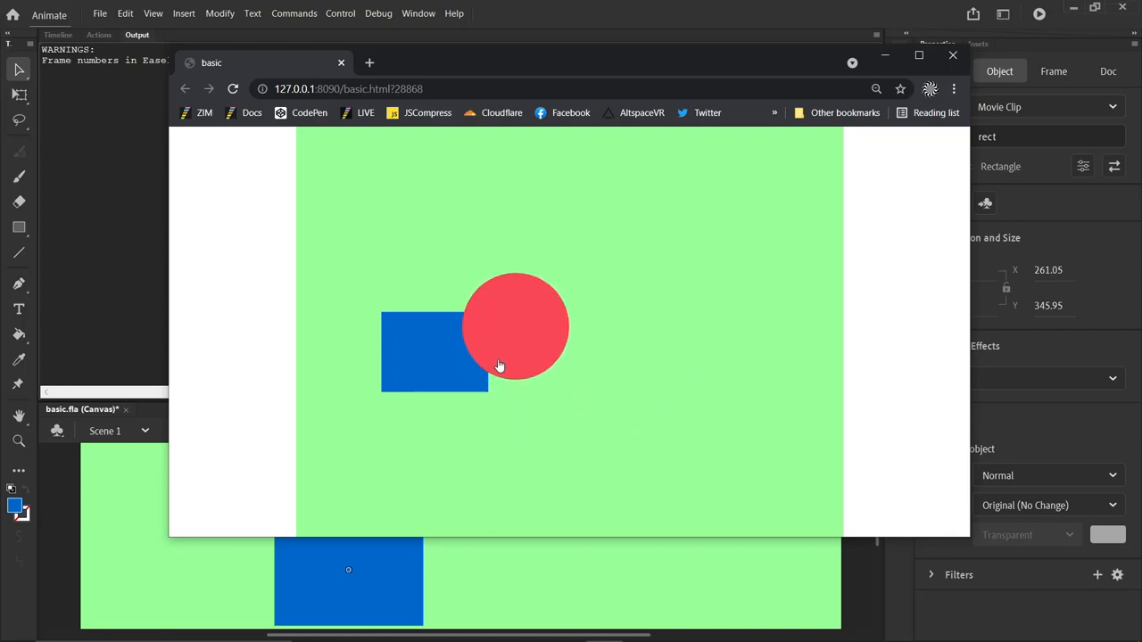
pyautogui.moveTo(469, 370)
pyautogui.mouseDown()
pyautogui.moveTo(462, 310)
pyautogui.moveTo(429, 397)
pyautogui.mouseUp()
pyautogui.moveTo(522, 326); pyautogui.dragTo(652, 294)
pyautogui.moveTo(464, 393)
pyautogui.mouseDown()
pyautogui.moveTo(451, 426)
pyautogui.moveTo(616, 330)
pyautogui.moveTo(522, 384)
pyautogui.mouseUp()
pyautogui.moveTo(671, 292); pyautogui.dragTo(717, 280)
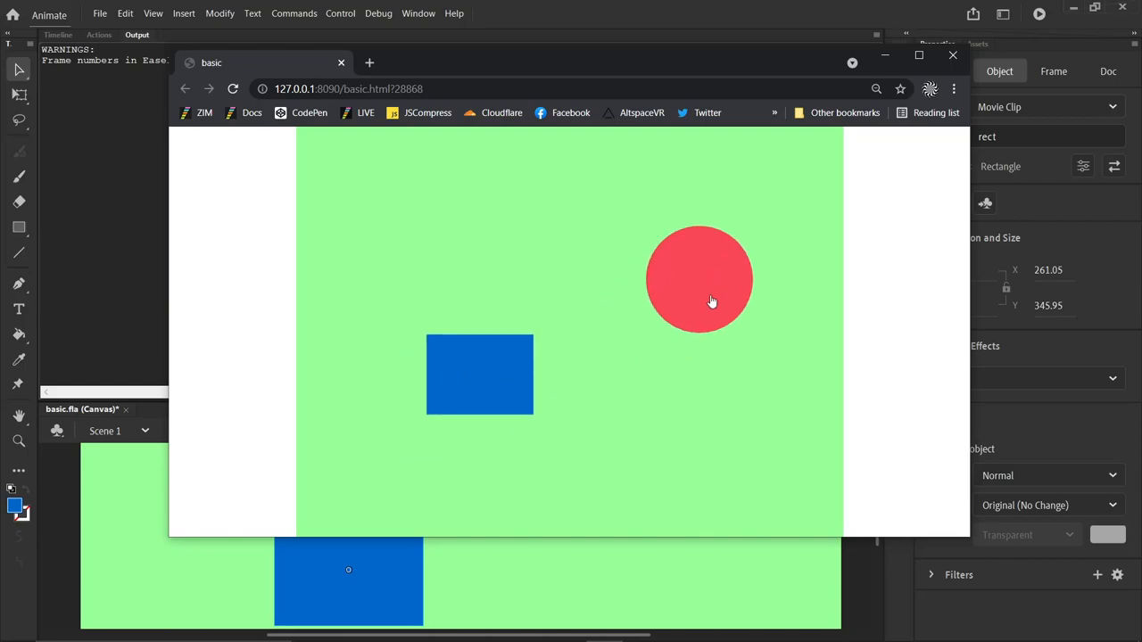
# Keep dragging the circle and rectangle to new spots to confirm both move freely
pyautogui.moveTo(709, 290); pyautogui.dragTo(671, 290)
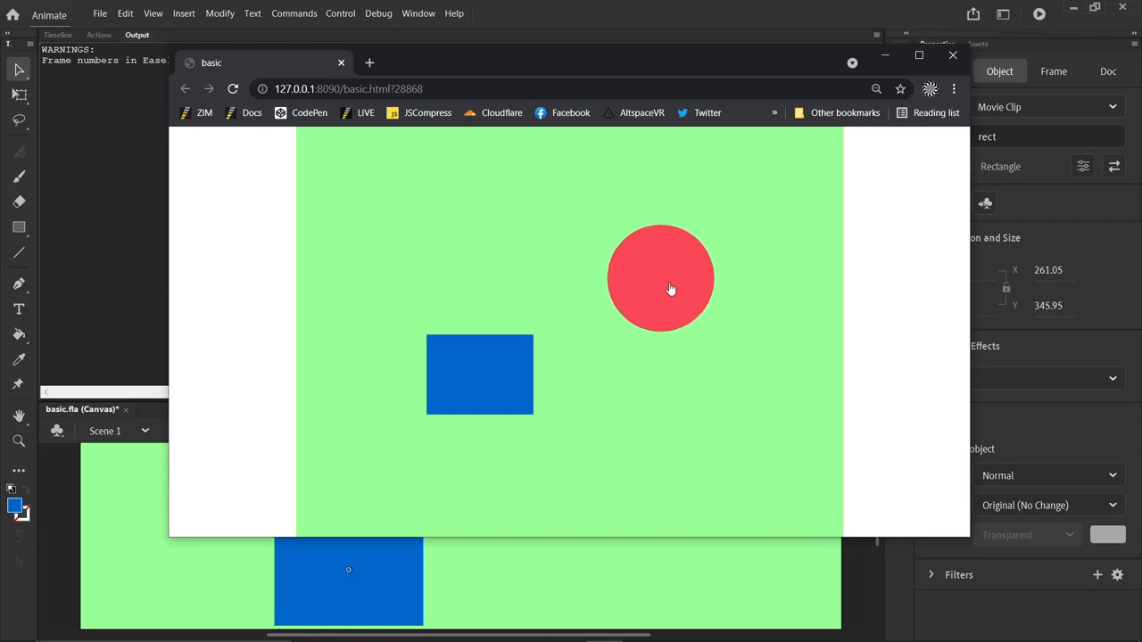
pyautogui.moveTo(490, 389); pyautogui.dragTo(461, 384)
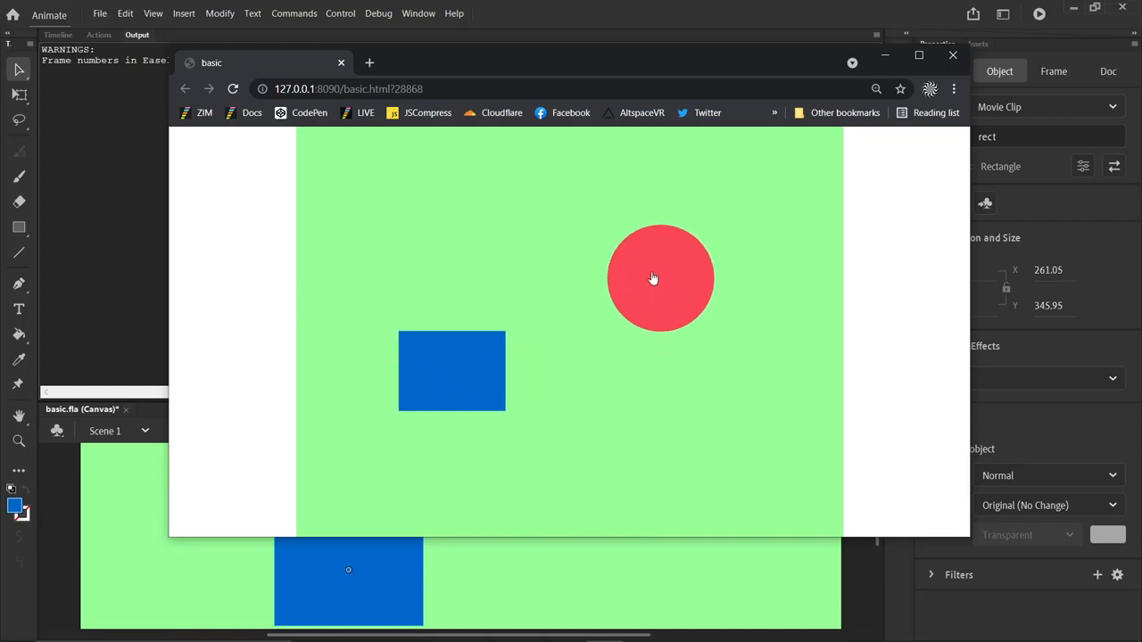
pyautogui.moveTo(656, 276)
pyautogui.mouseDown()
pyautogui.moveTo(508, 270)
pyautogui.moveTo(548, 264)
pyautogui.mouseUp()
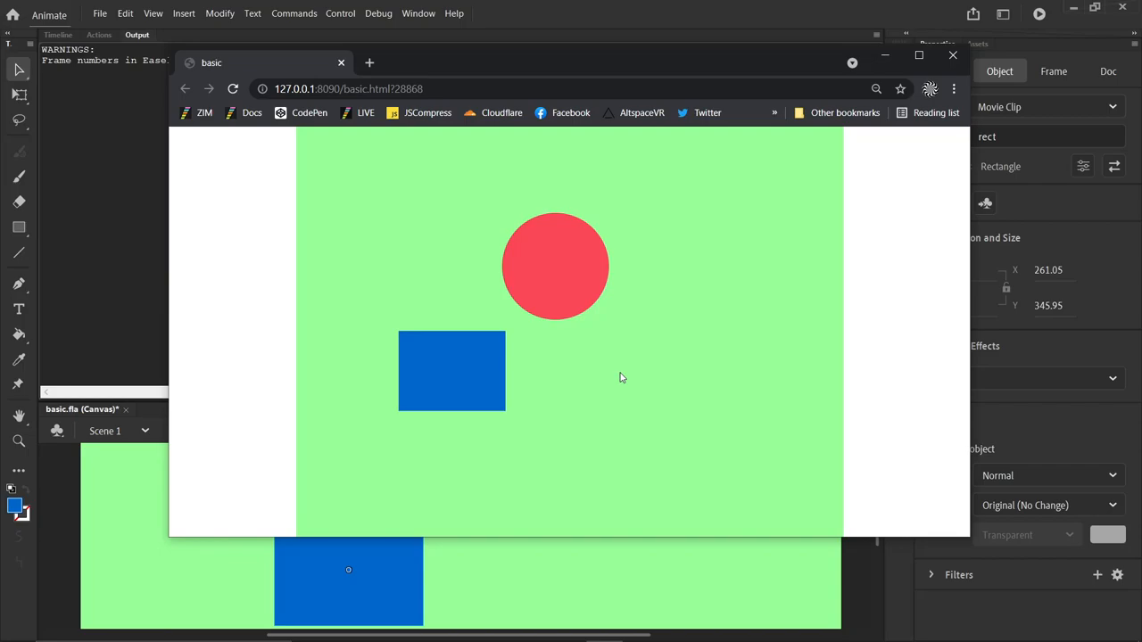
pyautogui.moveTo(602, 278); pyautogui.dragTo(627, 287)
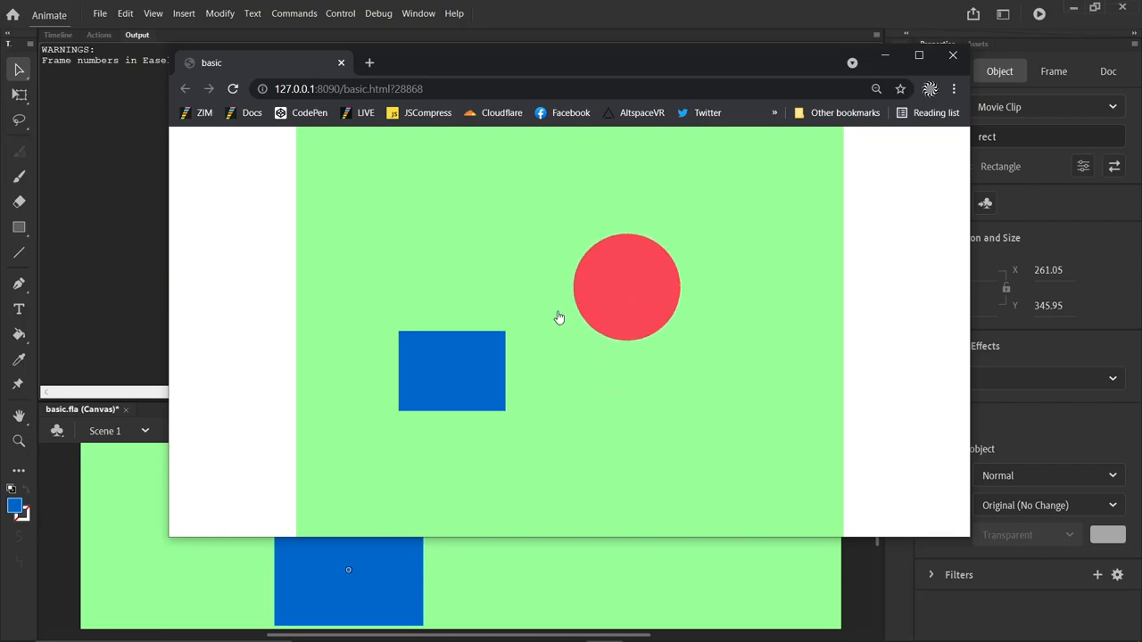
pyautogui.moveTo(445, 378)
pyautogui.mouseDown()
pyautogui.moveTo(444, 397)
pyautogui.moveTo(419, 371)
pyautogui.mouseUp()
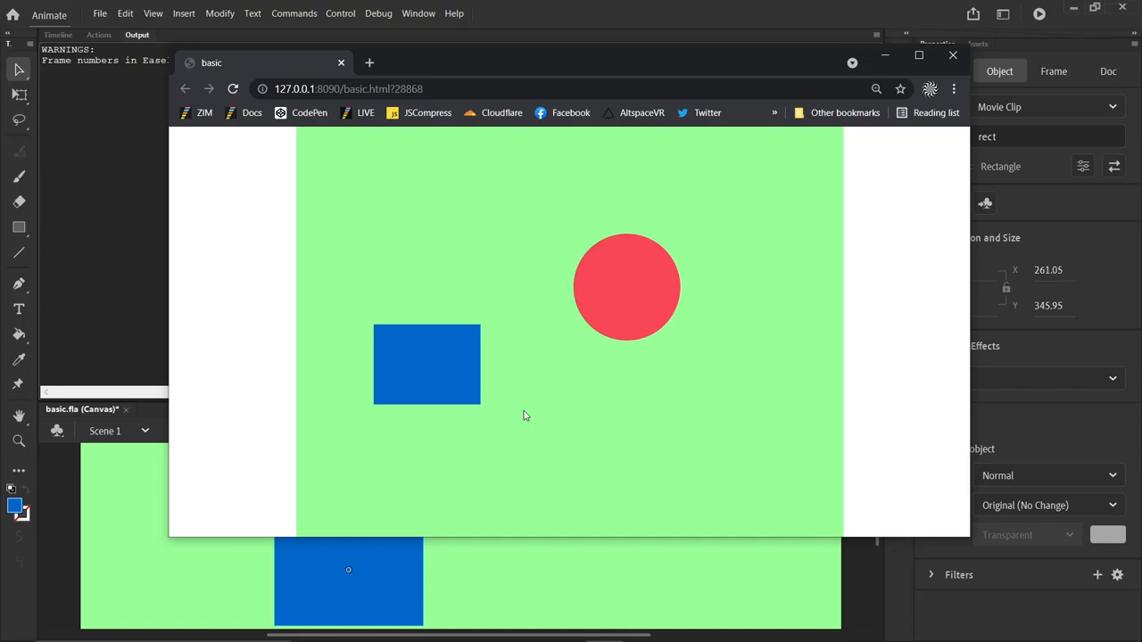
pyautogui.moveTo(422, 364); pyautogui.dragTo(408, 337)
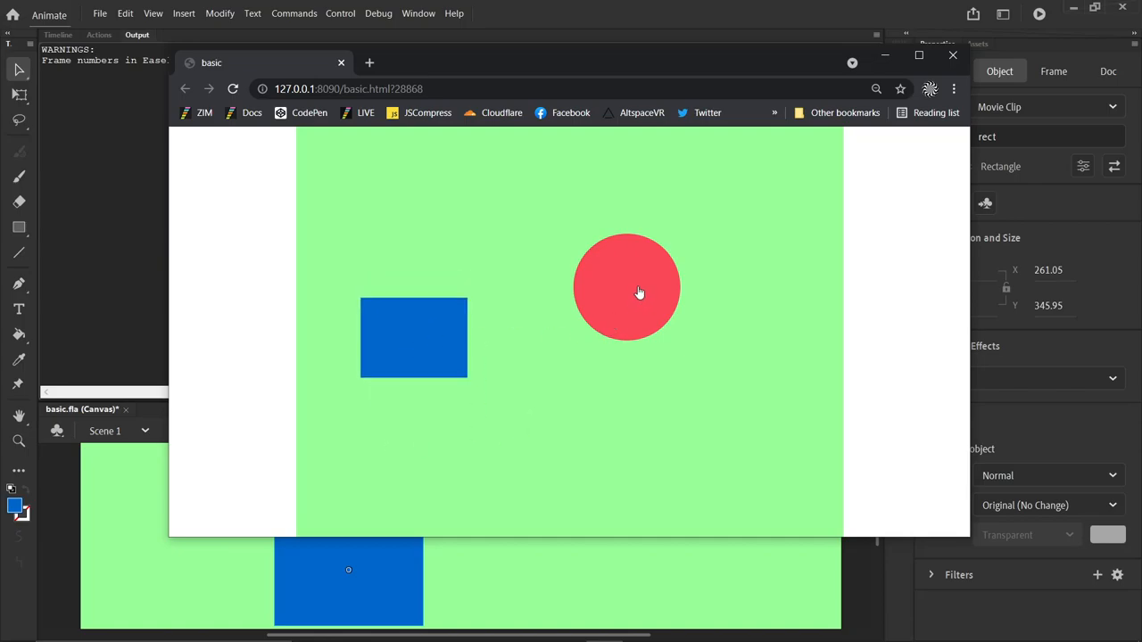
pyautogui.moveTo(630, 309); pyautogui.dragTo(672, 269)
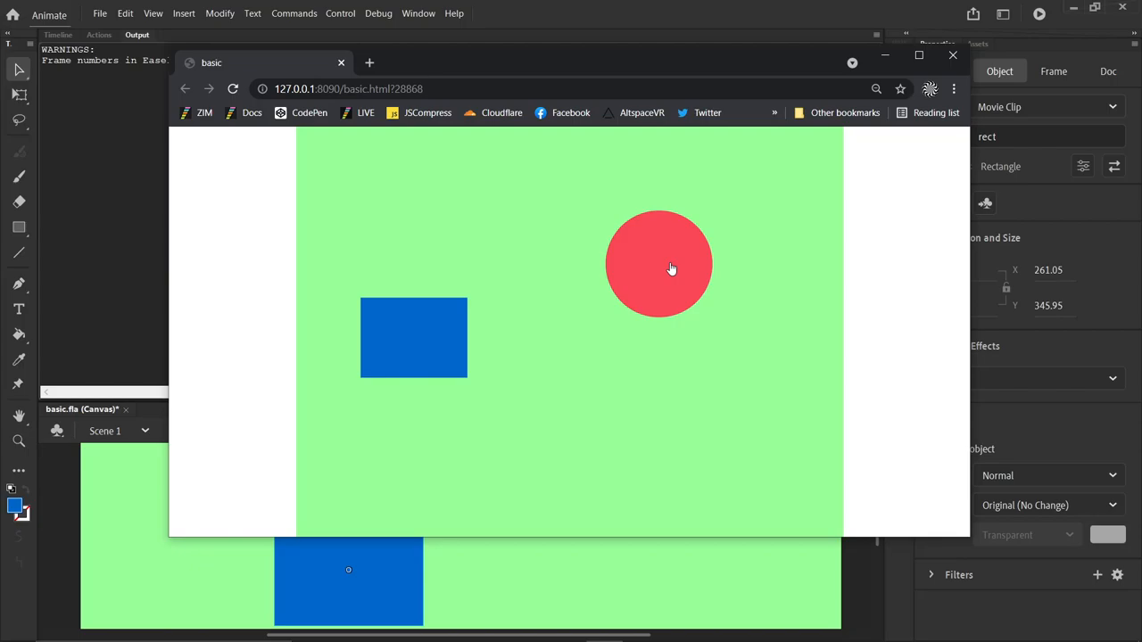
pyautogui.moveTo(672, 270)
pyautogui.mouseDown()
pyautogui.moveTo(518, 287)
pyautogui.moveTo(630, 282)
pyautogui.mouseUp()
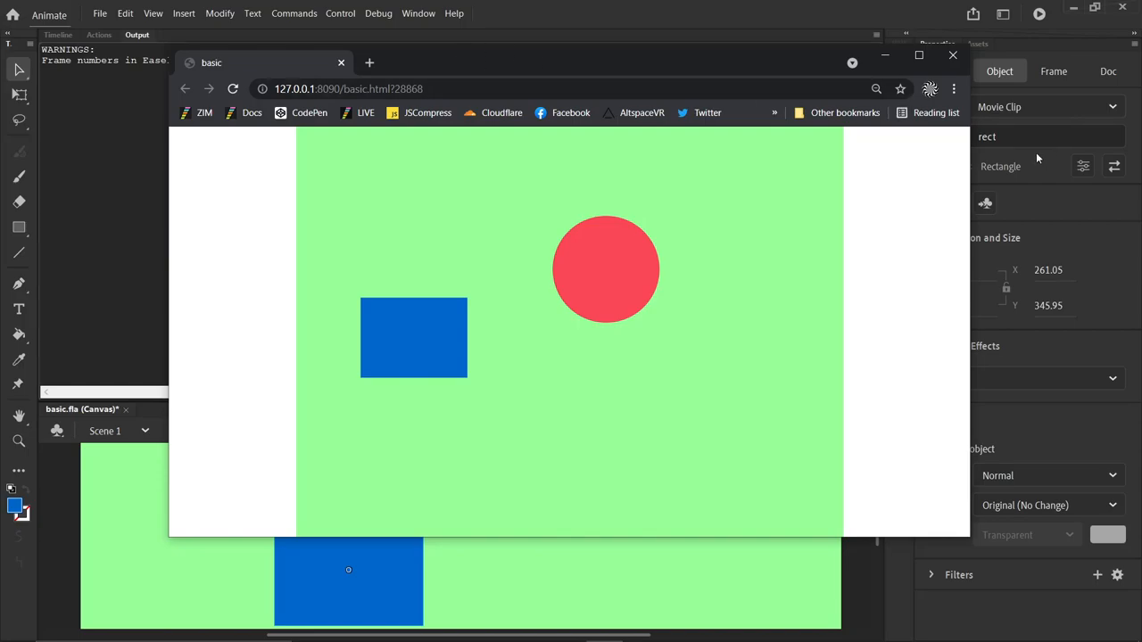
# Move the browser aside and show the frame's Actions code, pointing out the rect and parent bounds lines
pyautogui.press('super+shift+Right')
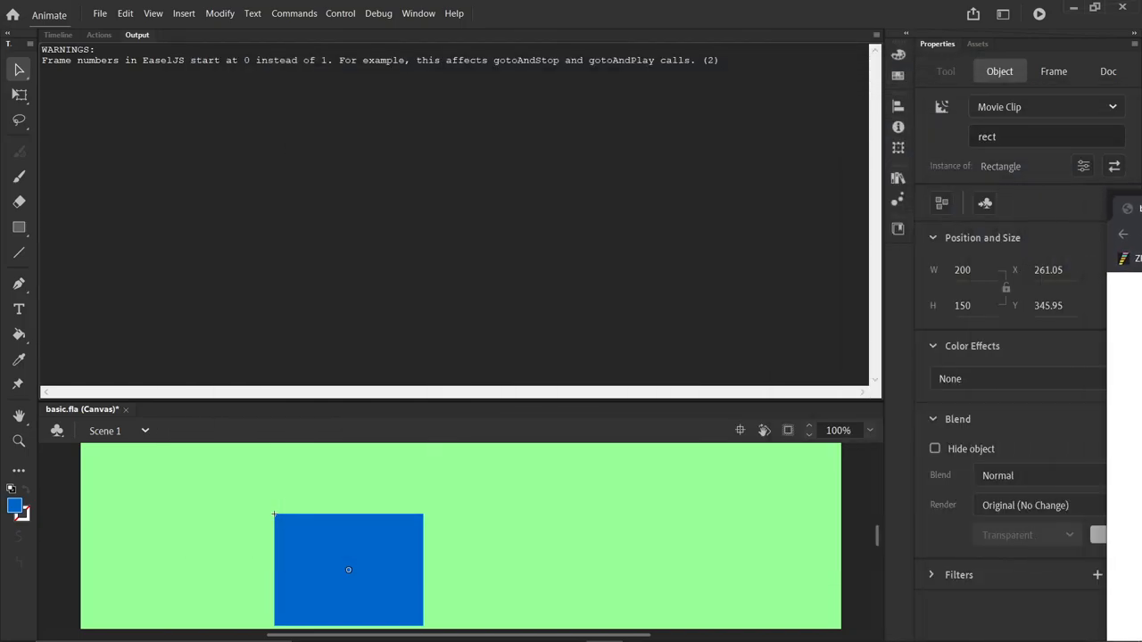
pyautogui.click(100, 36)
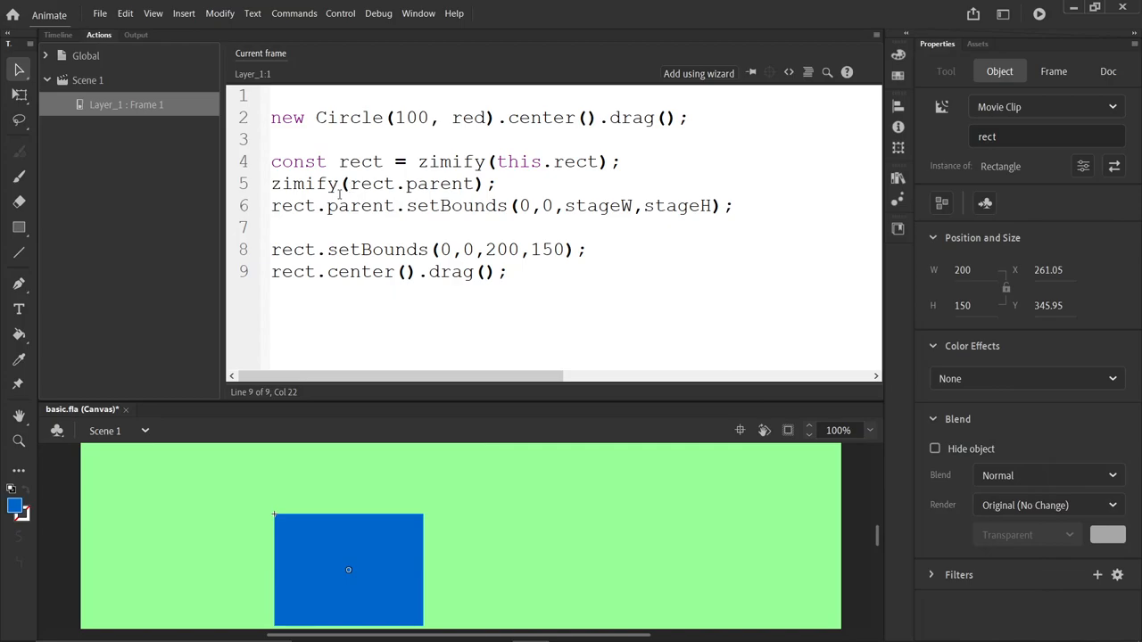
pyautogui.click(344, 166)
pyautogui.moveTo(443, 217); pyautogui.dragTo(460, 234)
pyautogui.click(457, 258)
# Highlight the circle code on line 2 and the rectangle code on lines 4 to 9
pyautogui.moveTo(692, 118); pyautogui.dragTo(268, 118)
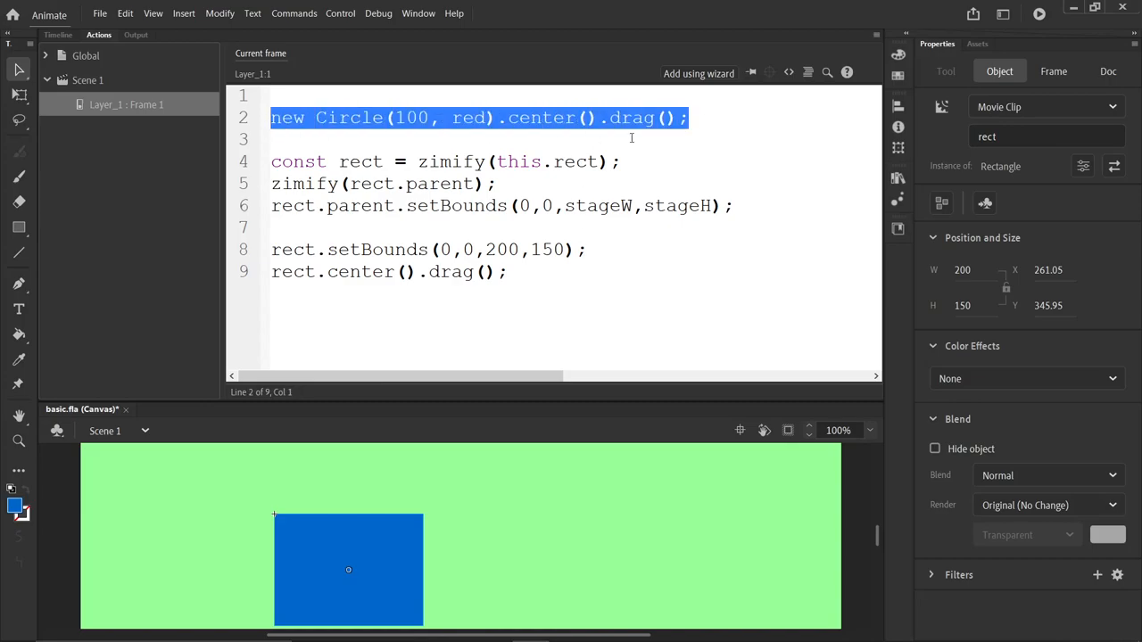
pyautogui.click(689, 118)
pyautogui.moveTo(689, 118); pyautogui.dragTo(269, 118)
pyautogui.moveTo(271, 162); pyautogui.dragTo(509, 272)
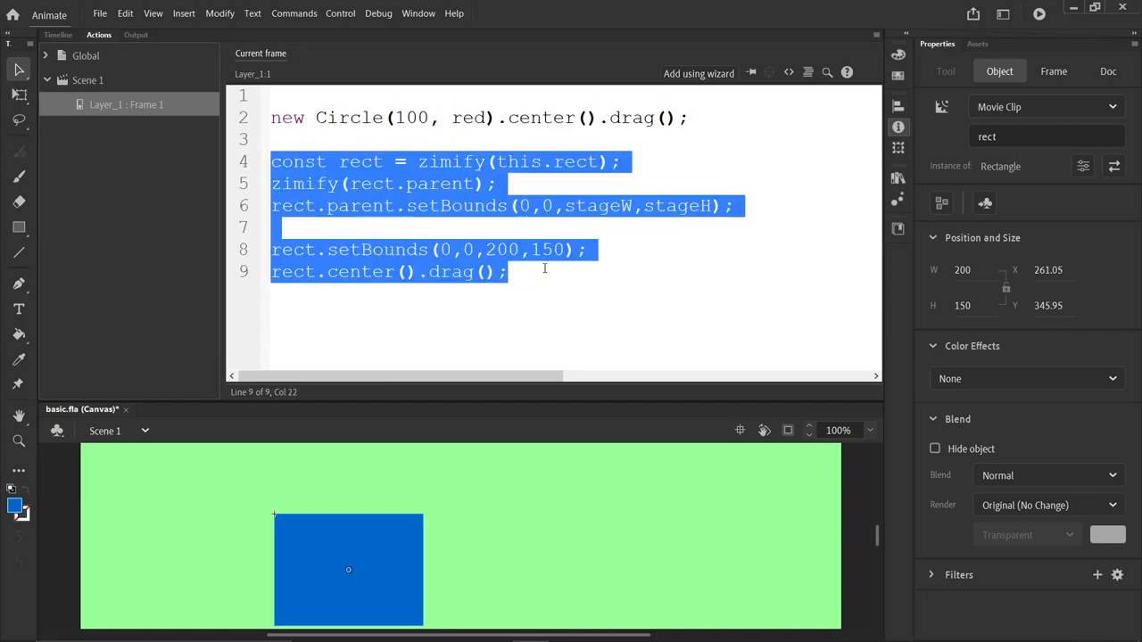
pyautogui.click(545, 267)
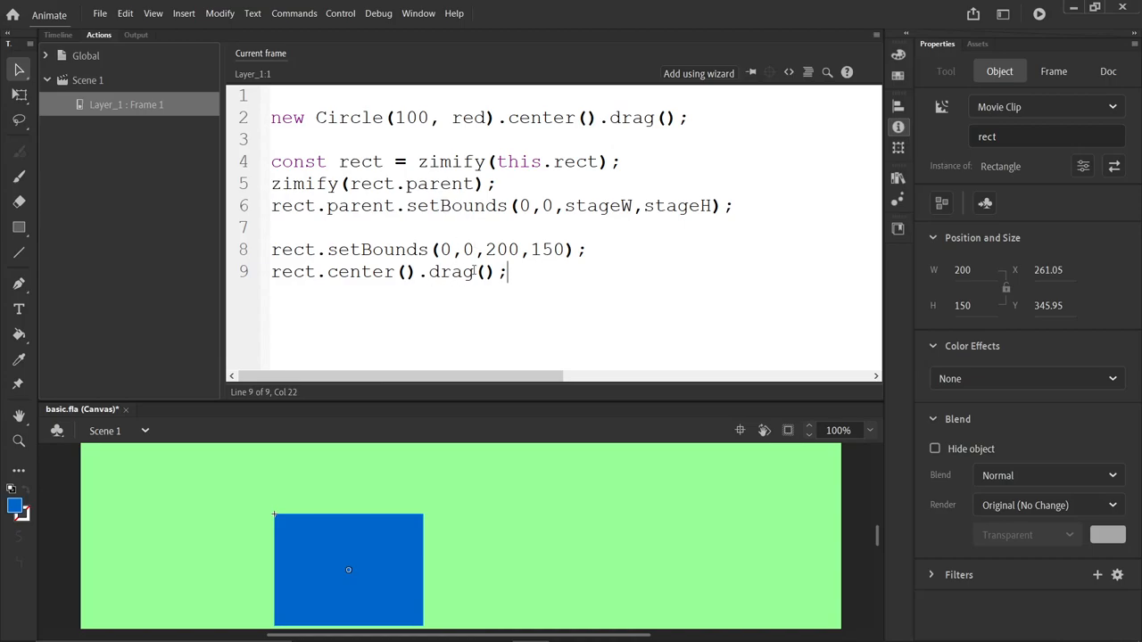
# Highlight zimify(this.rect) and the rectangle's bounds, centre and drag lines, then bring the Chrome preview back
pyautogui.moveTo(418, 162); pyautogui.dragTo(609, 161)
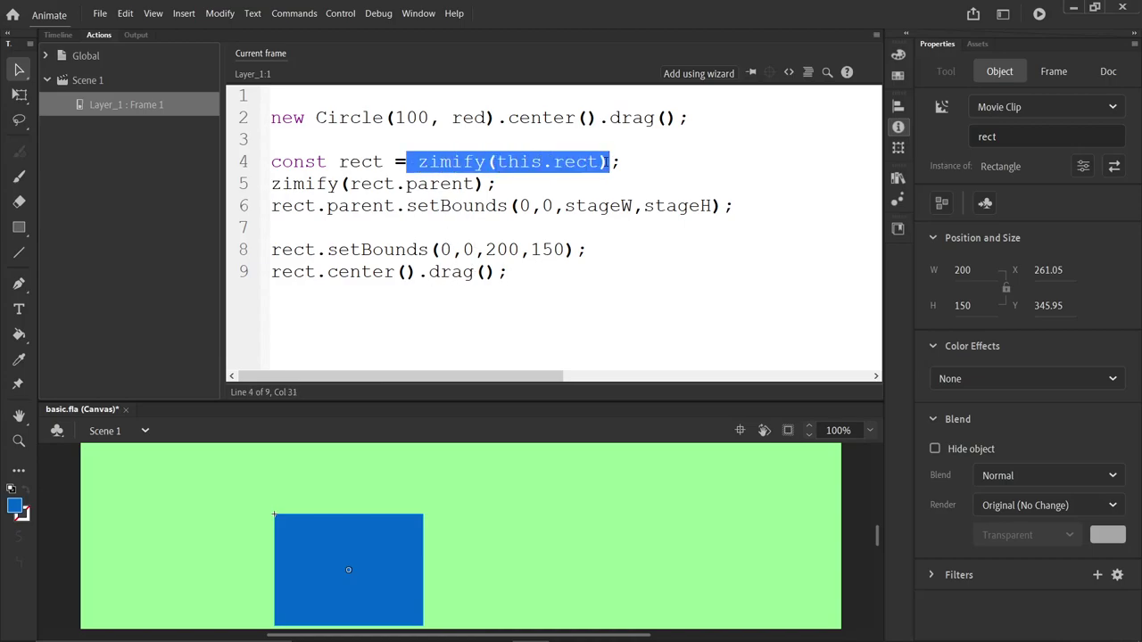
pyautogui.click(428, 187)
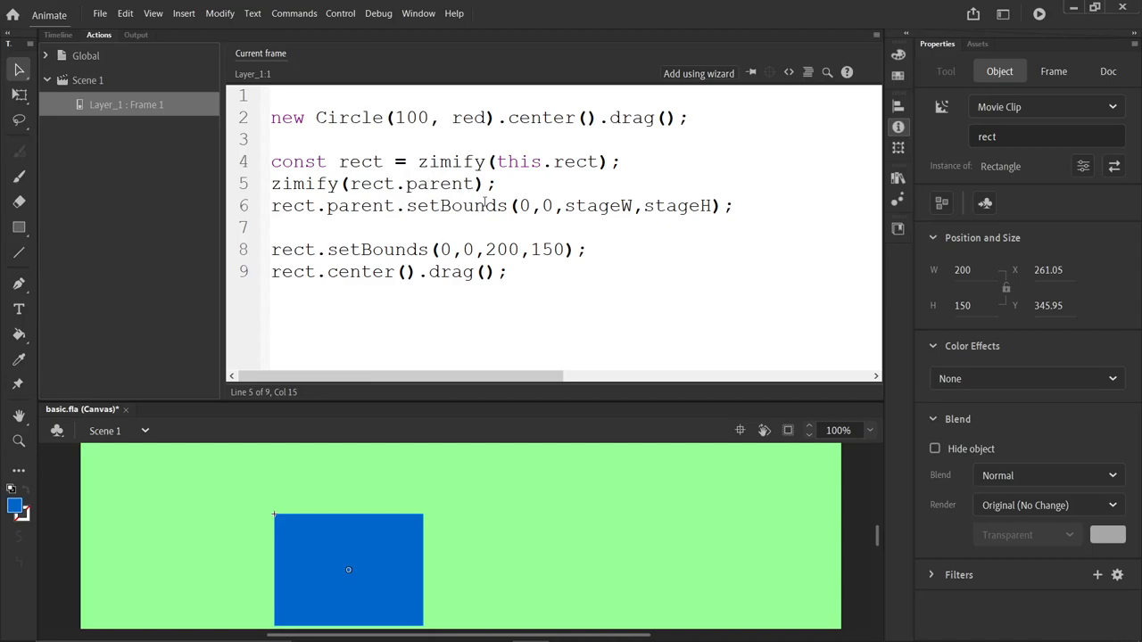
pyautogui.moveTo(440, 252); pyautogui.dragTo(554, 267)
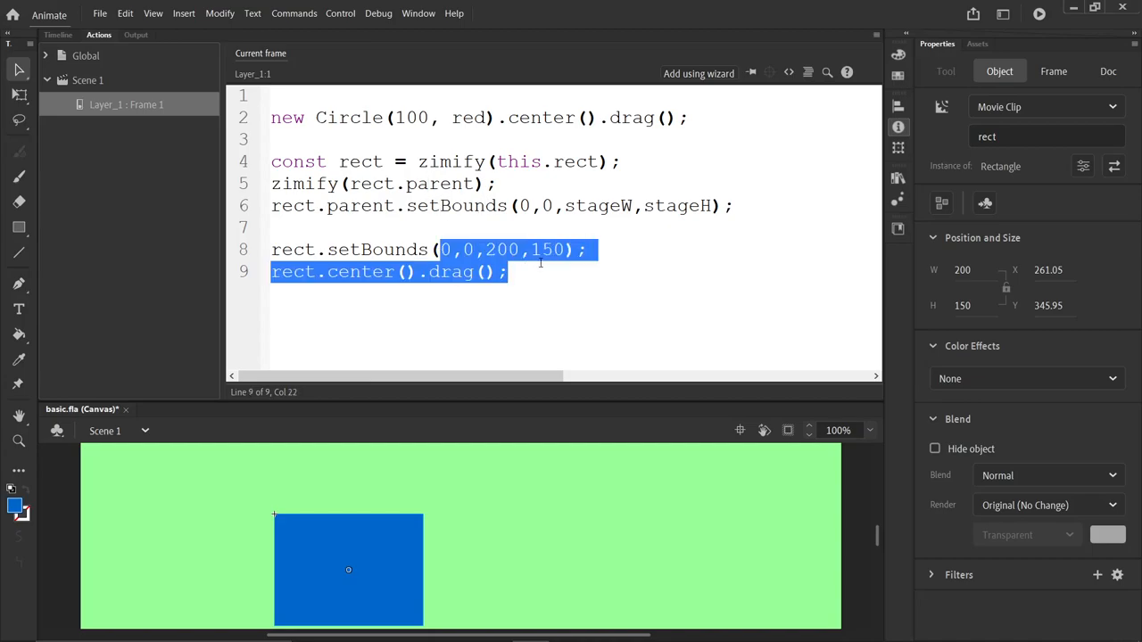
pyautogui.moveTo(739, 206); pyautogui.dragTo(270, 162)
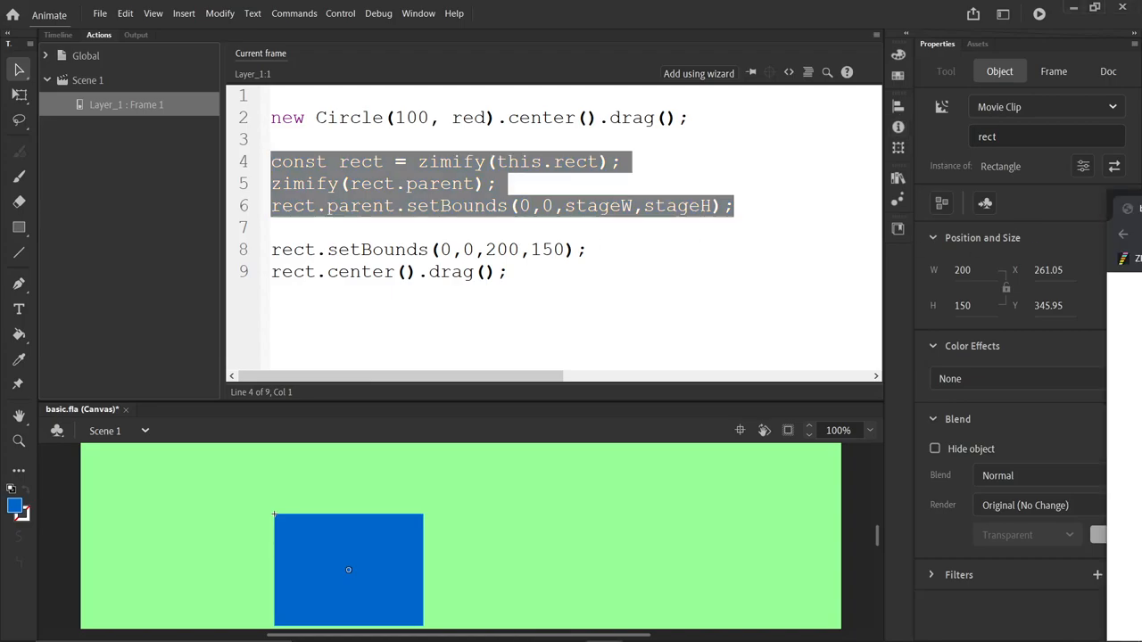
pyautogui.moveTo(1138, 169); pyautogui.dragTo(885, 167)
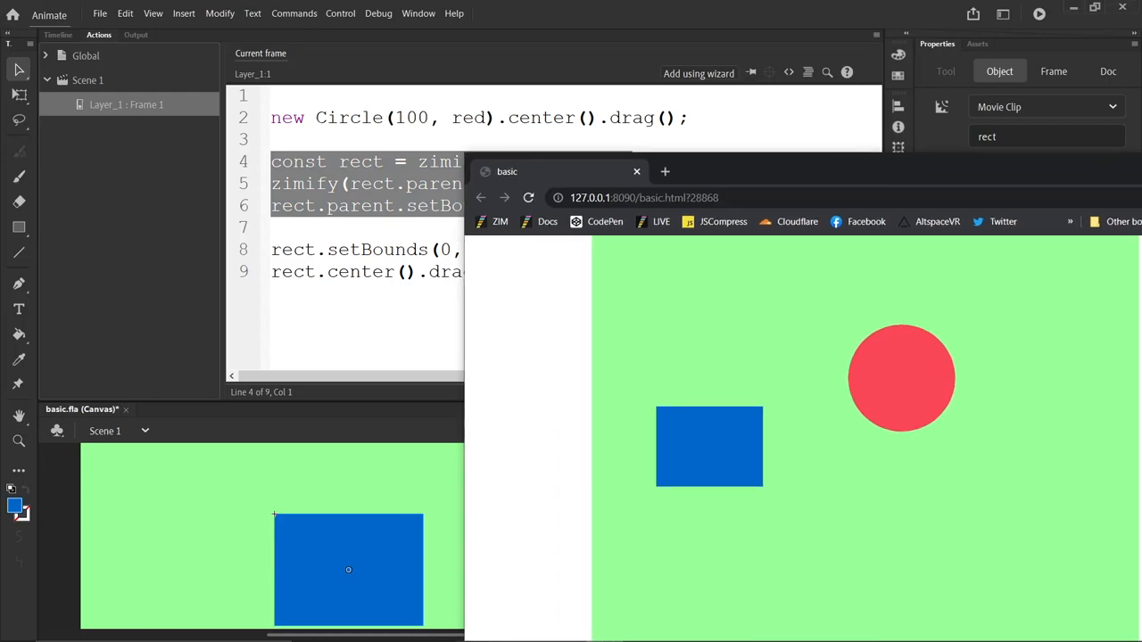